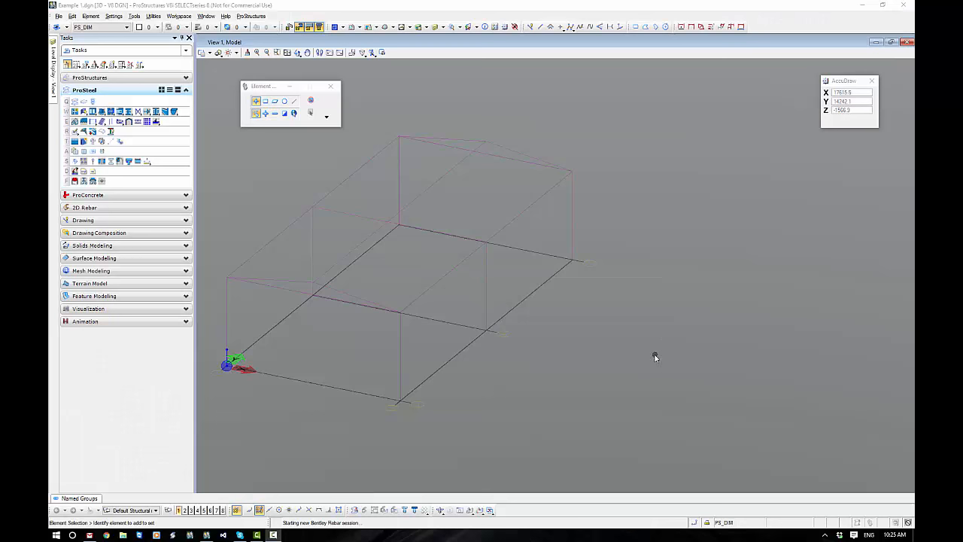
Delete the existing workframe from the model
click(508, 336)
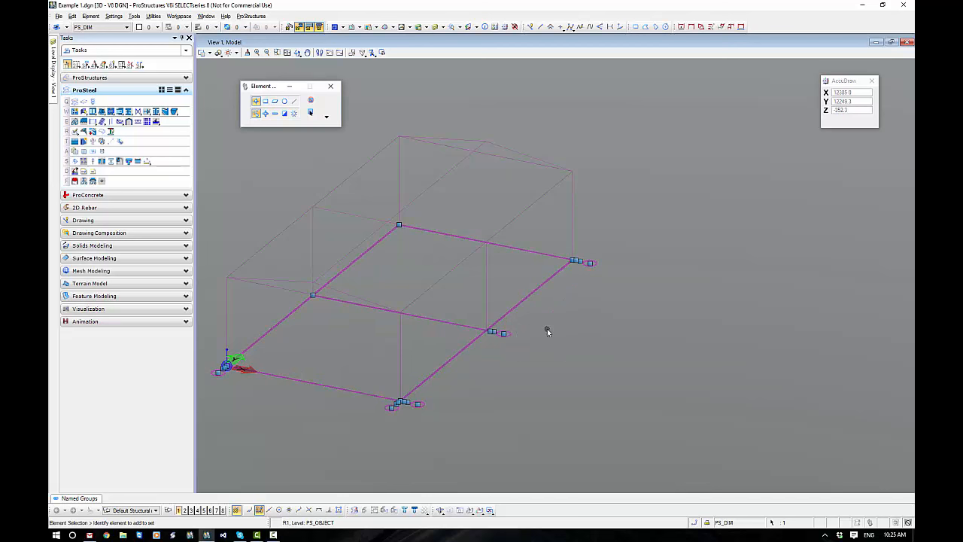
right_click(538, 324)
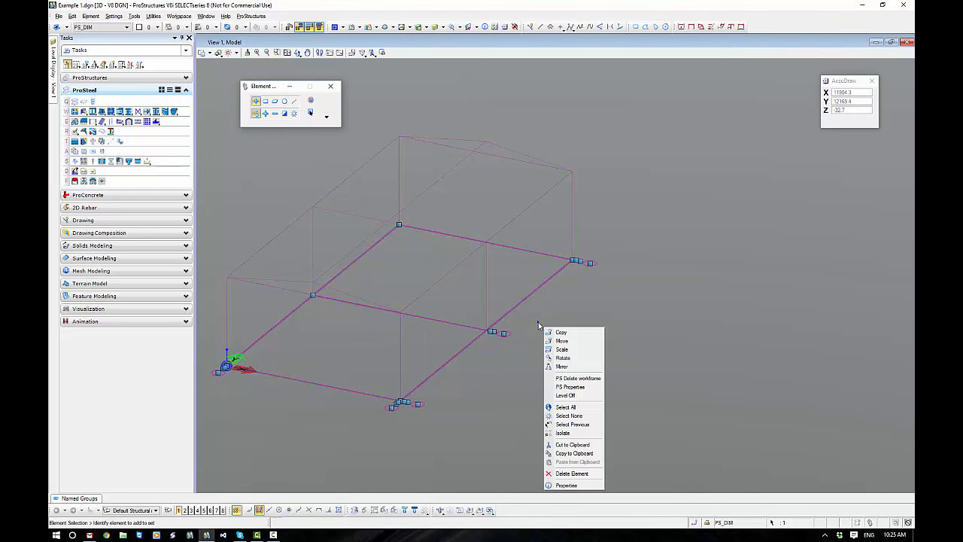
click(580, 379)
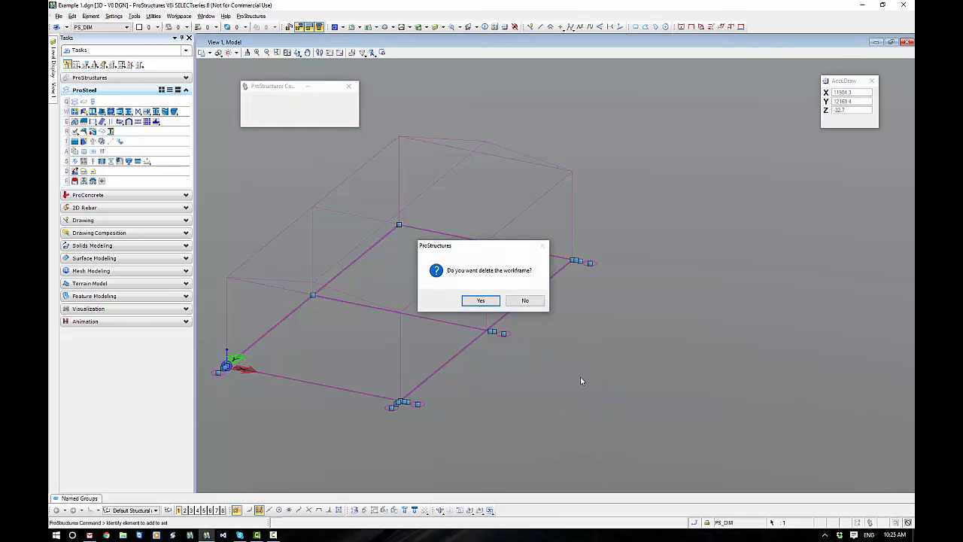
click(482, 300)
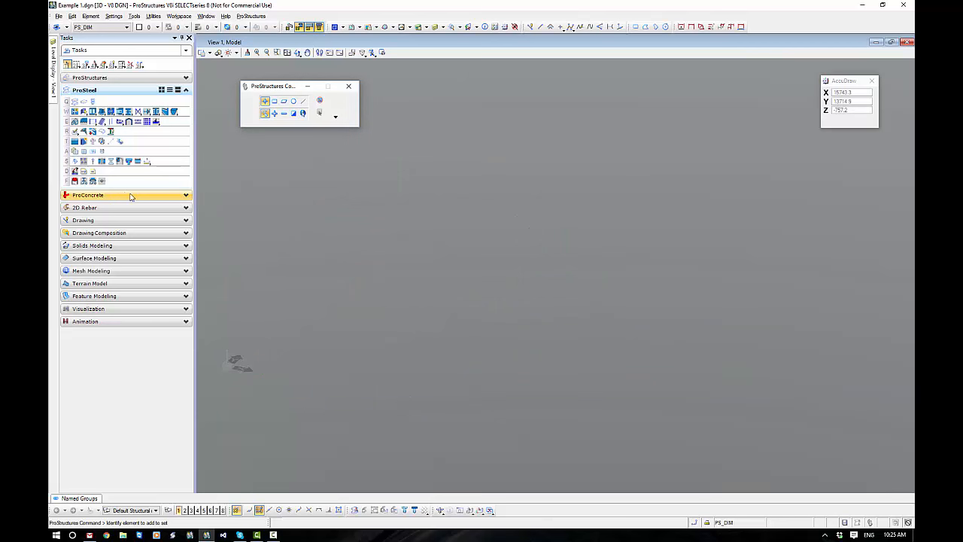
Insert a new workframe at the ACS origin, define its x axis, and use the Rectangular layout
click(117, 78)
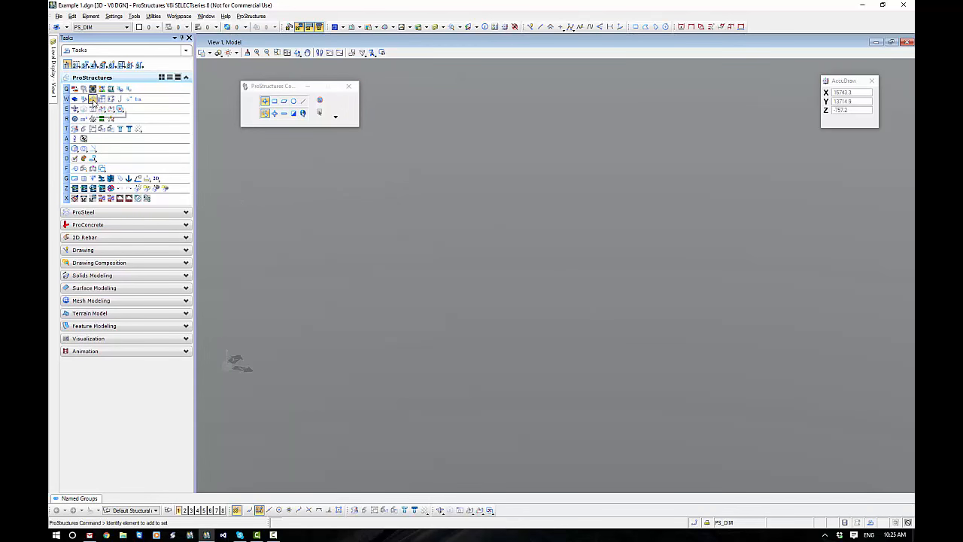
click(92, 99)
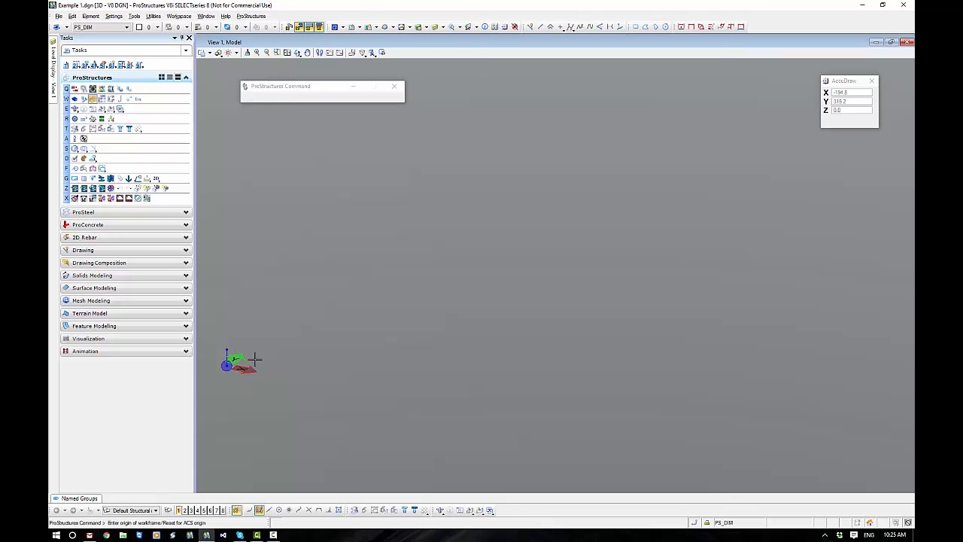
right_click(414, 310)
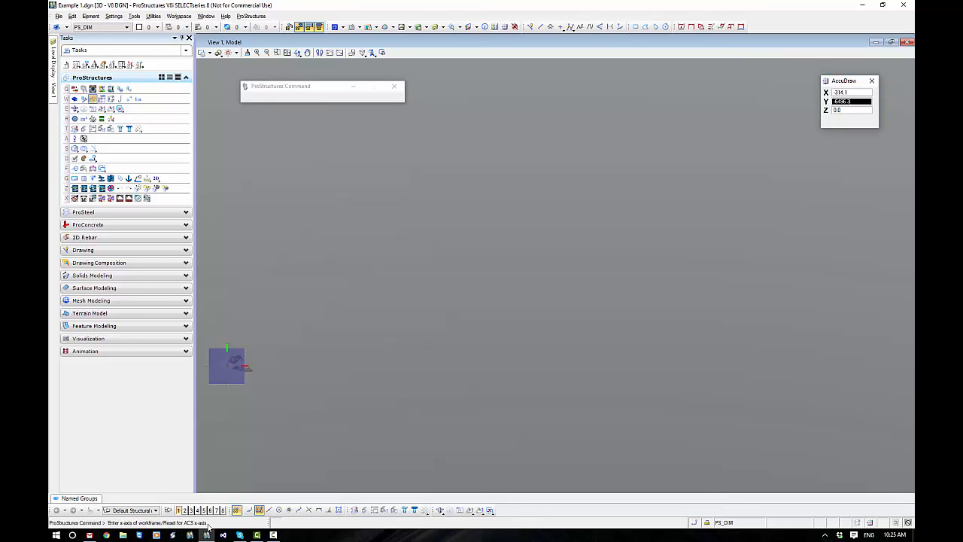
click(337, 368)
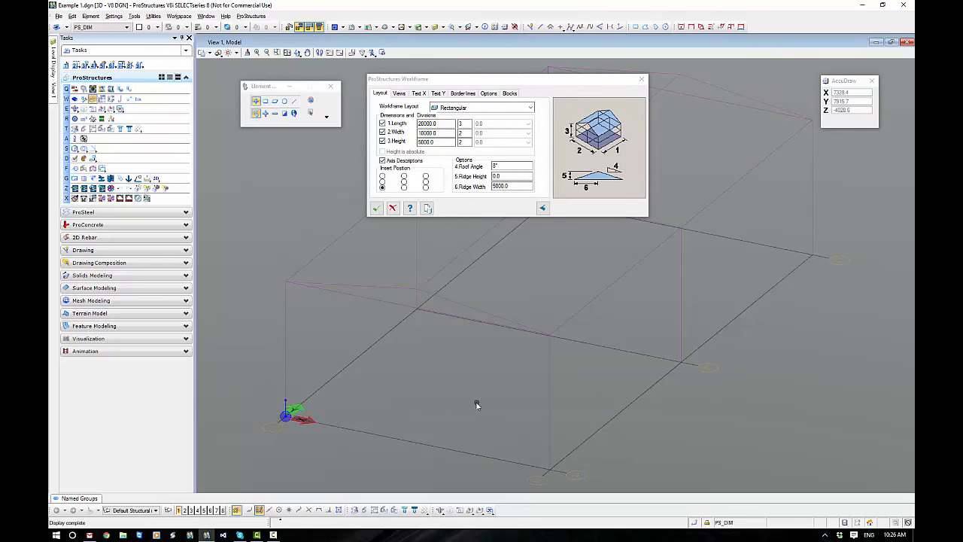
middle_drag(477, 402, 466, 387)
drag(481, 80, 524, 146)
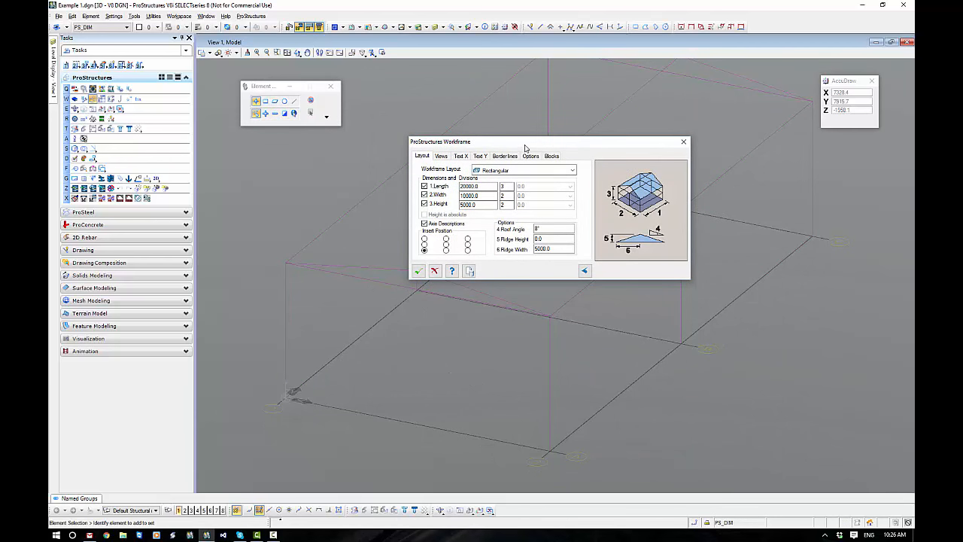
click(571, 170)
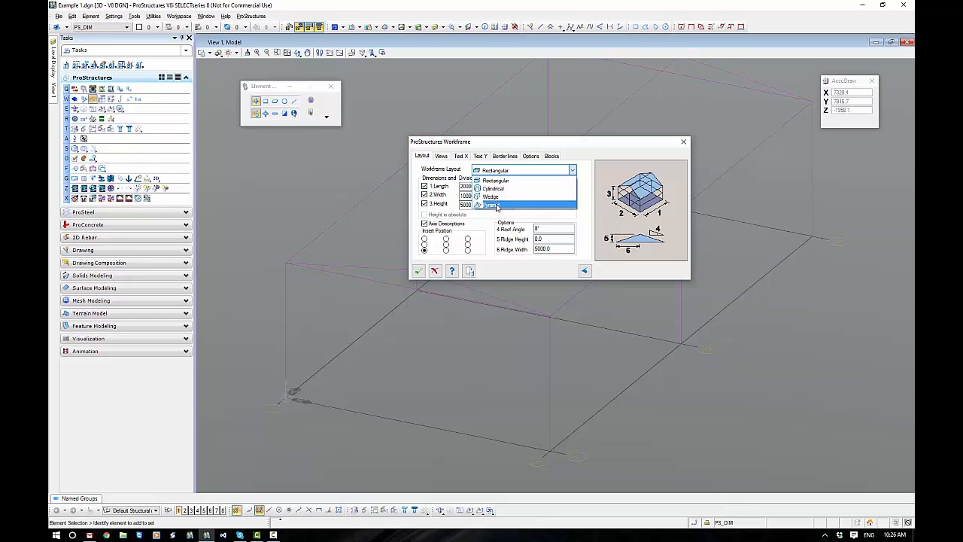
click(505, 181)
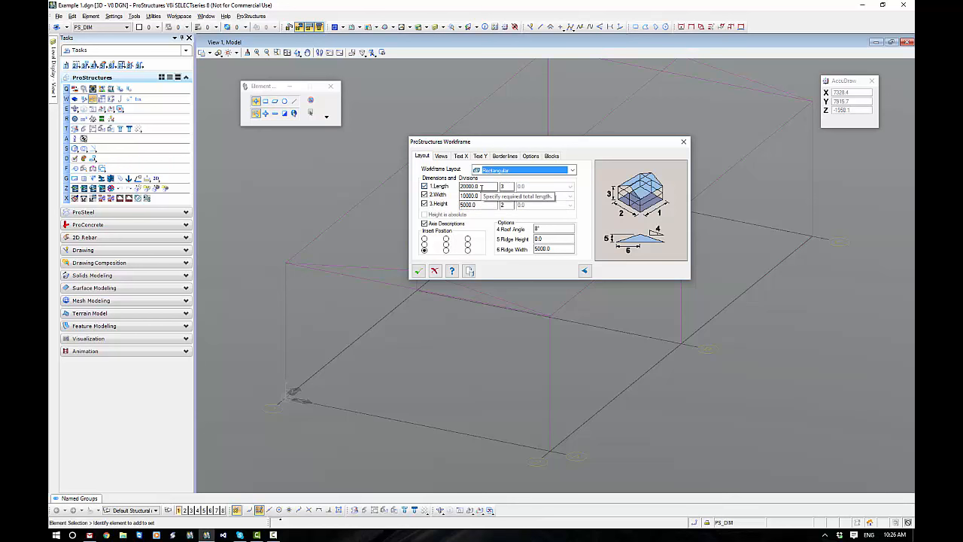
Set the number of axes along the workframe's length to 3
drag(482, 187, 457, 186)
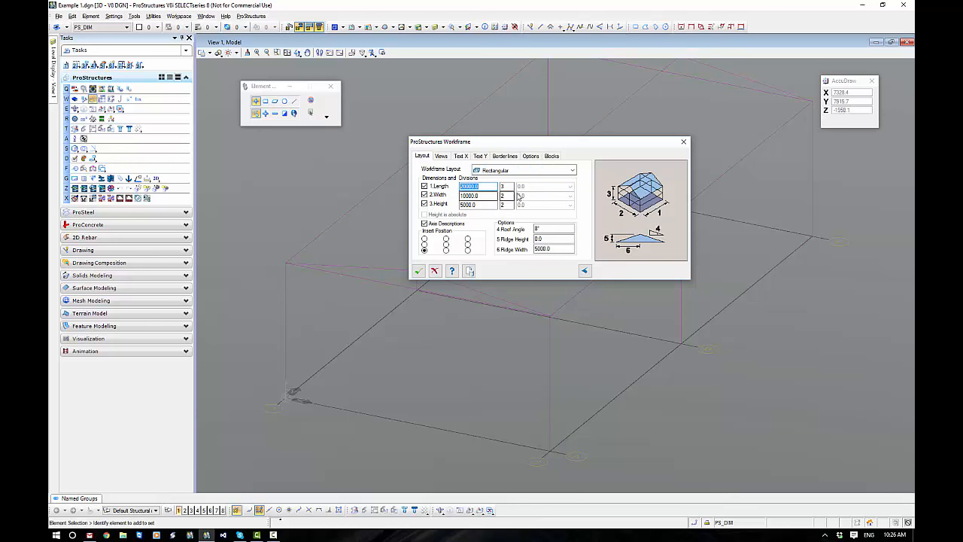
click(507, 186)
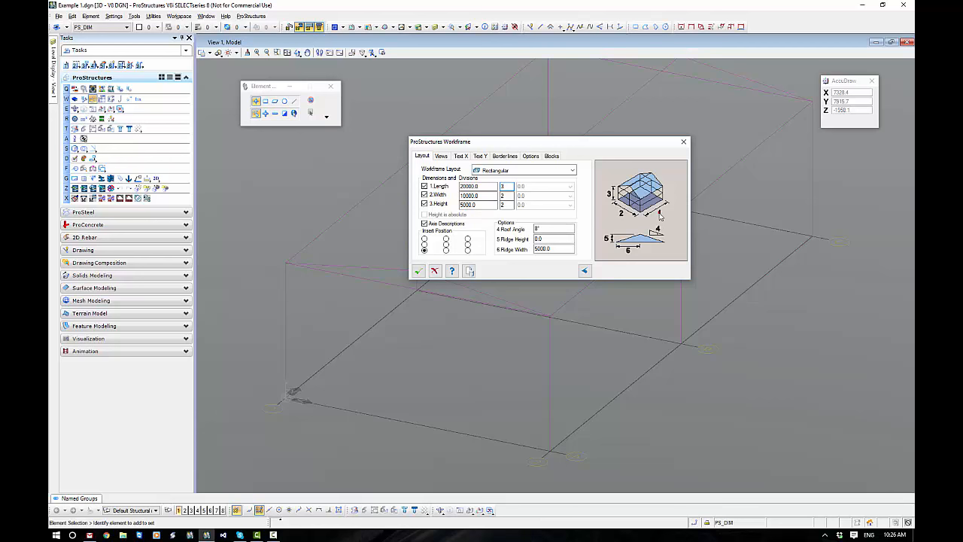
drag(581, 148, 460, 83)
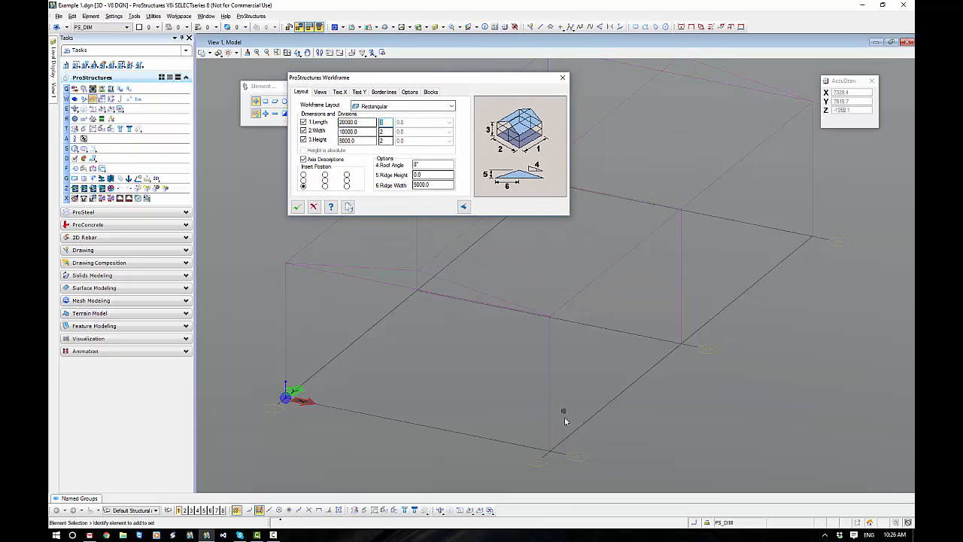
click(579, 457)
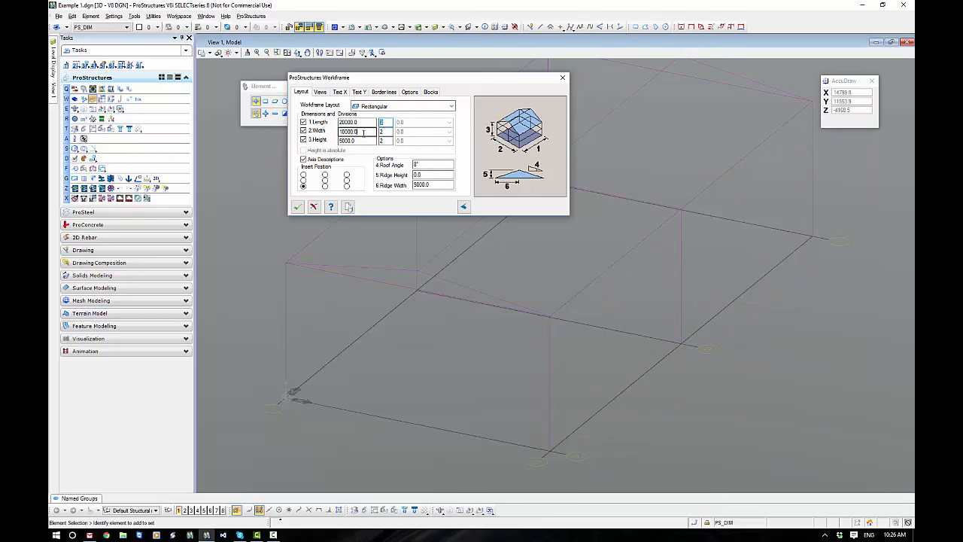
text(3)
key(Tab)
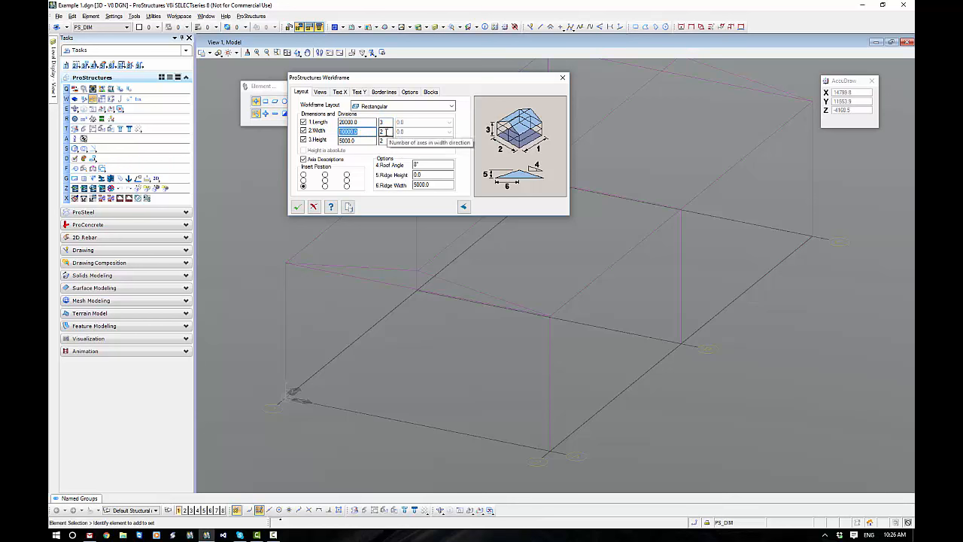
key(Tab)
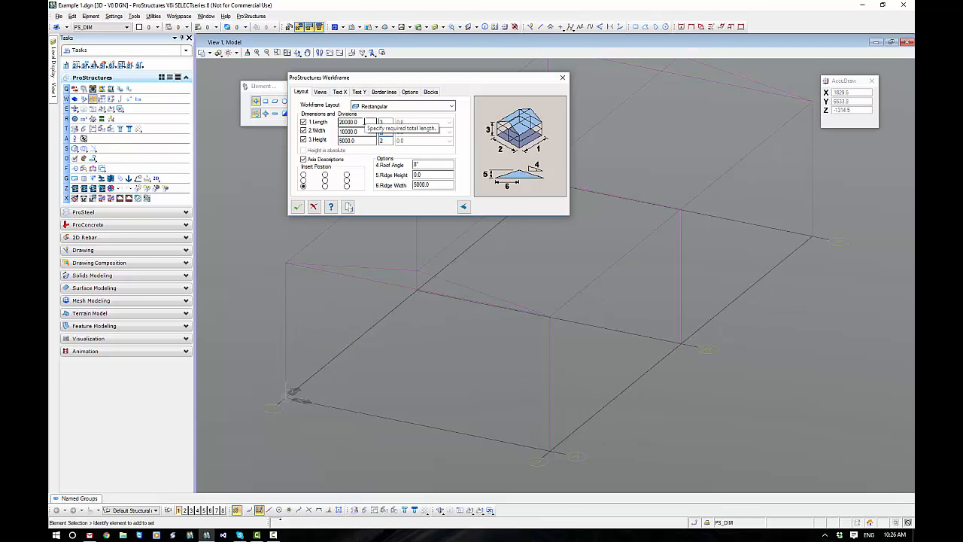
Try other corner insert positions for the workframe and return to the lower-left corner
click(303, 175)
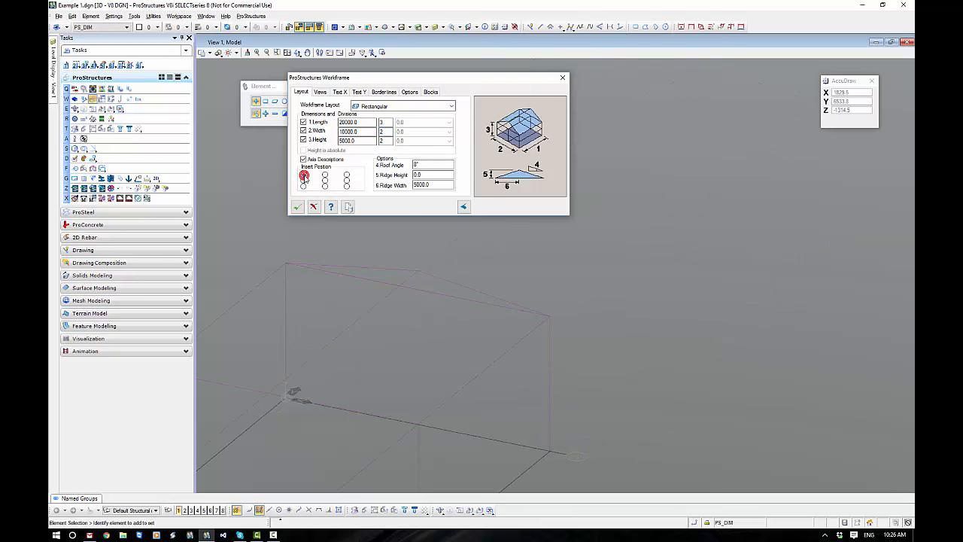
click(346, 176)
click(348, 187)
click(304, 187)
Set the workframe's roof angle to 8°
double_click(430, 164)
text(8)
click(429, 175)
Set the workframe's ridge width to 0 for a single-pitch roof
drag(442, 185, 410, 188)
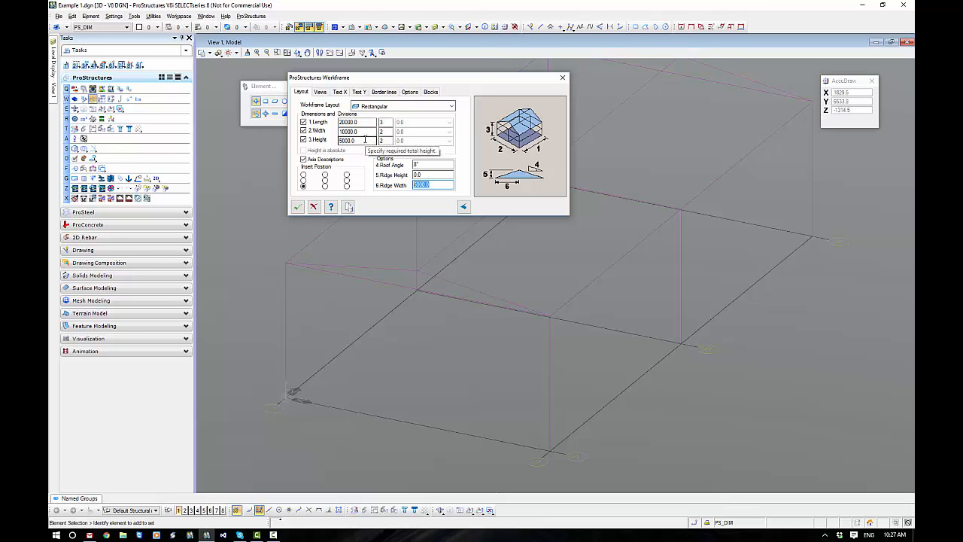
drag(356, 132, 348, 132)
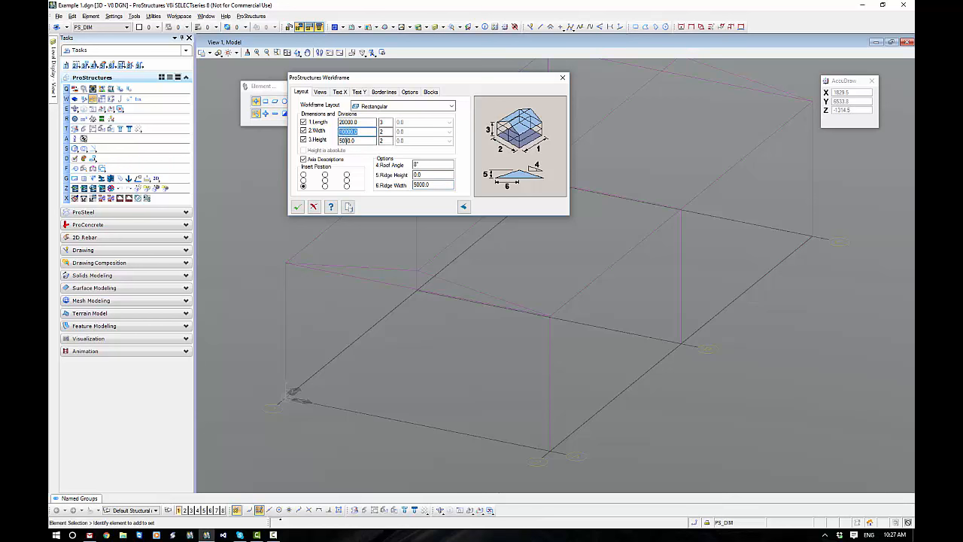
drag(428, 185, 412, 188)
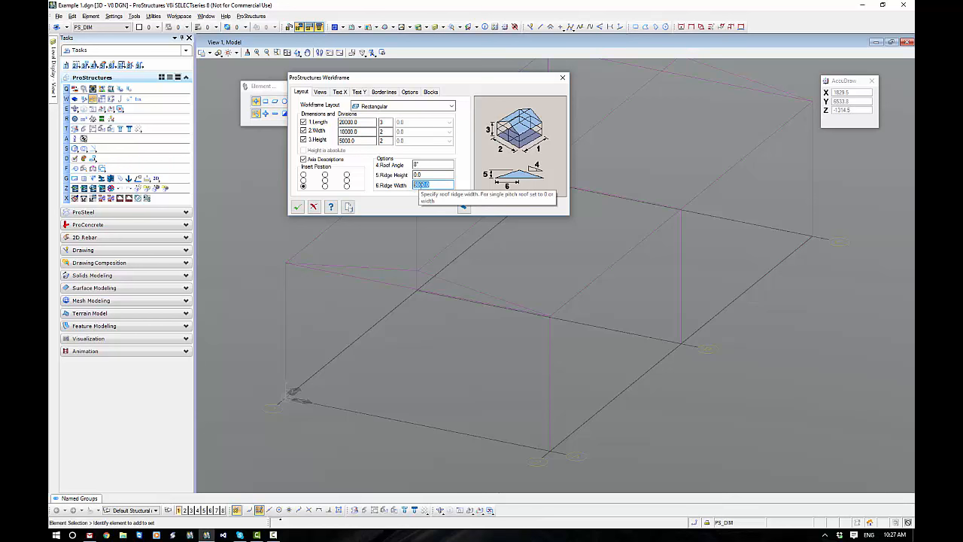
text(0)
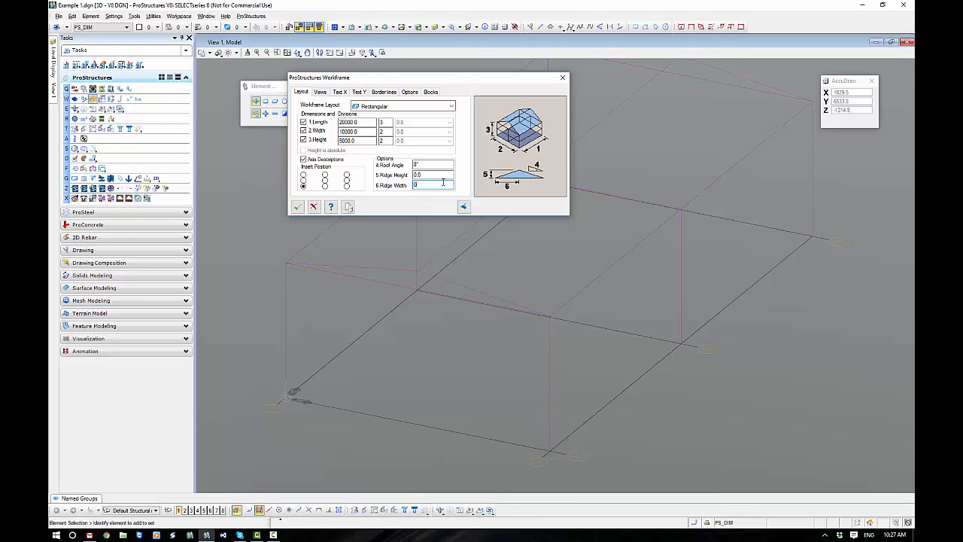
click(429, 175)
drag(447, 79, 604, 82)
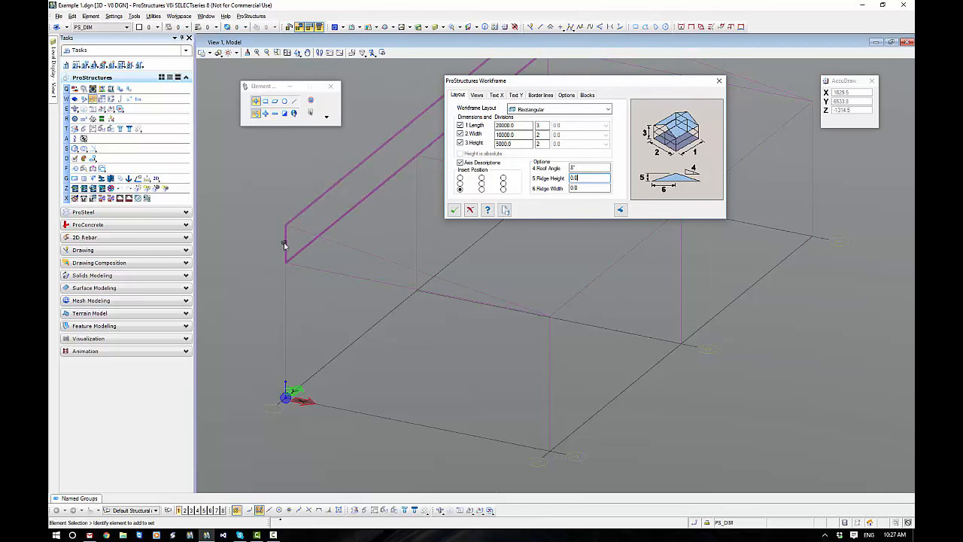
Set the ridge width to 10000 so the roof pitches the opposite way
click(585, 188)
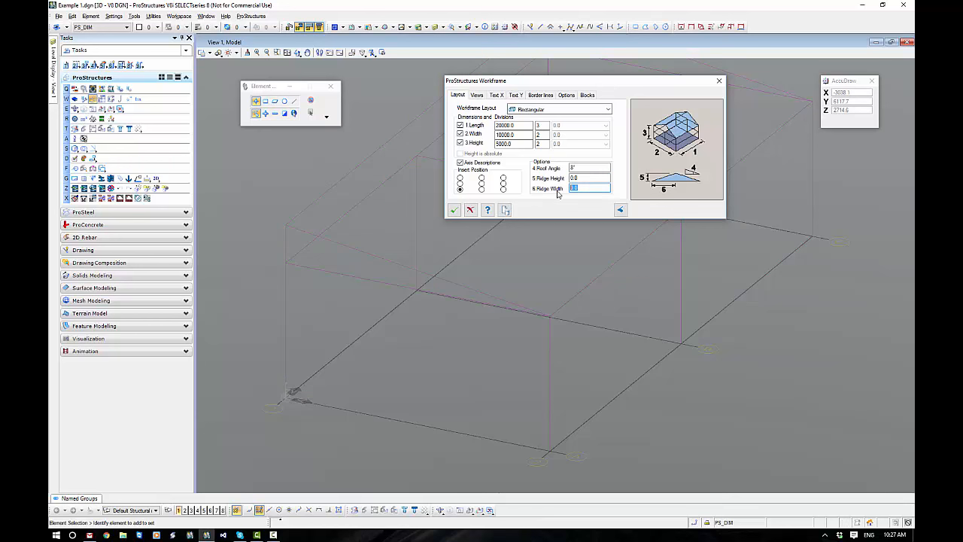
text(10000)
click(592, 179)
click(574, 249)
drag(531, 268, 560, 309)
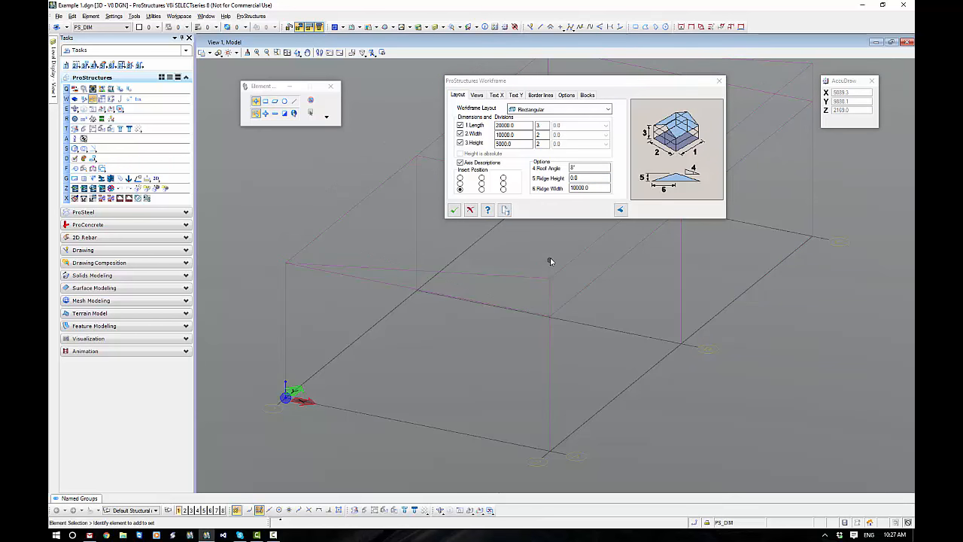
Set the roof angle to 0° to flatten the workframe's roof
click(579, 167)
text(0)
click(590, 178)
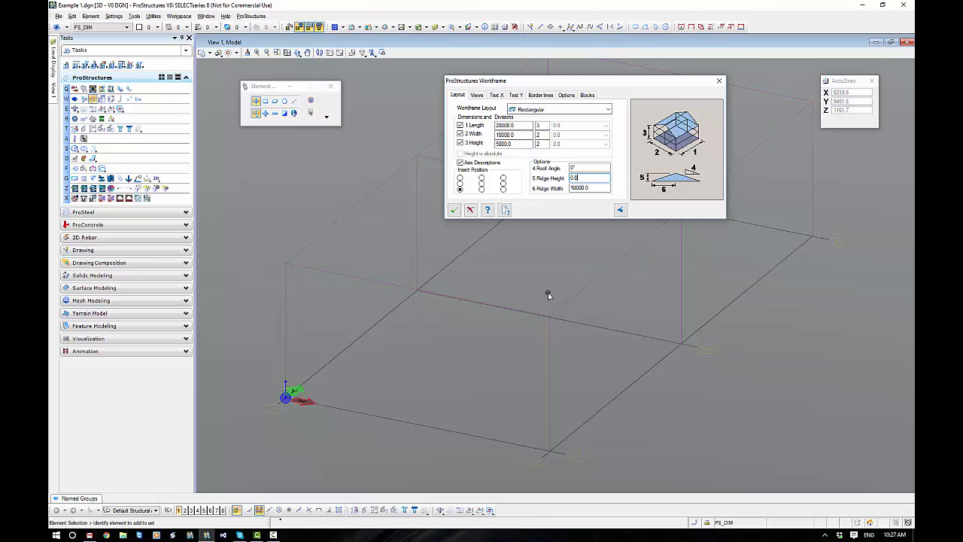
Set the number of axes along the workframe's length to 2 and its length to 4000
double_click(539, 126)
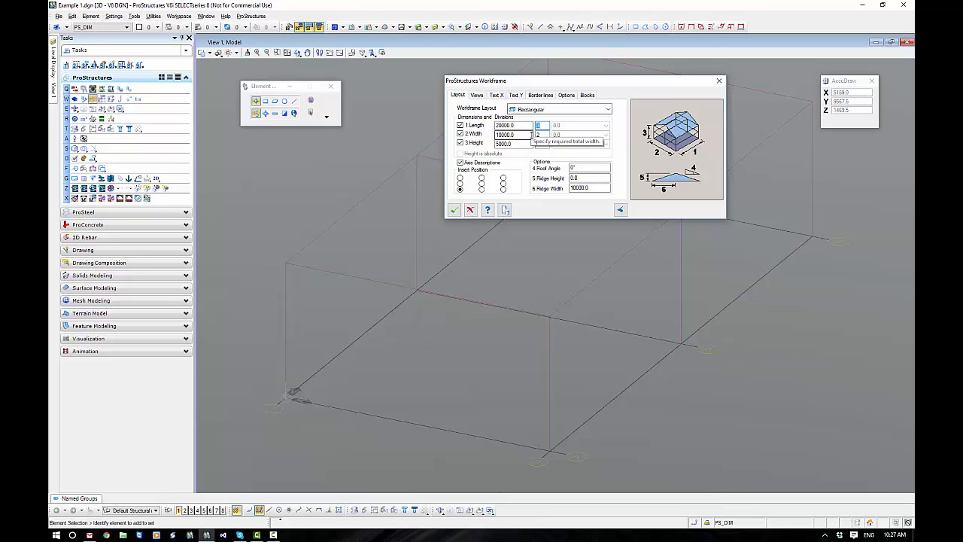
text(2)
click(519, 125)
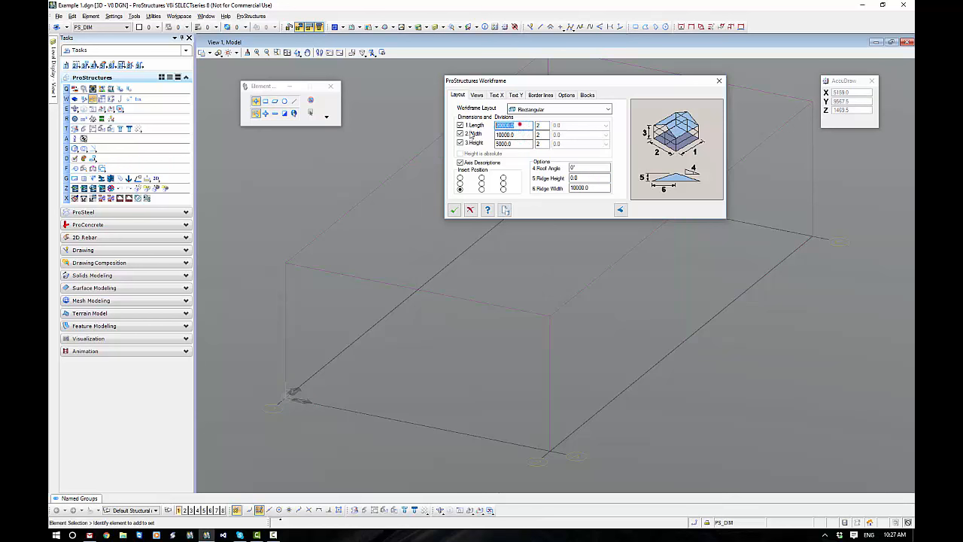
text(4000)
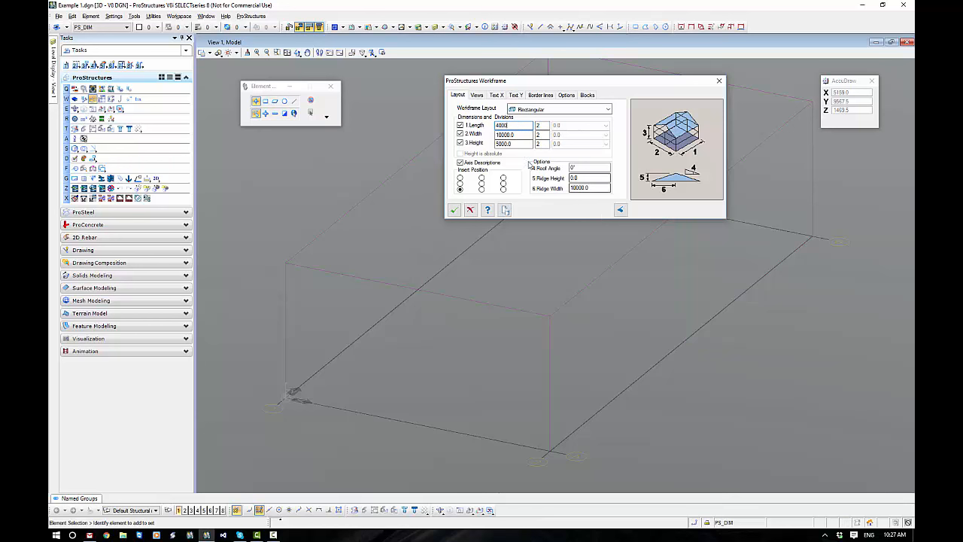
Set the workframe's width to 4000 and its height to 3000
click(519, 135)
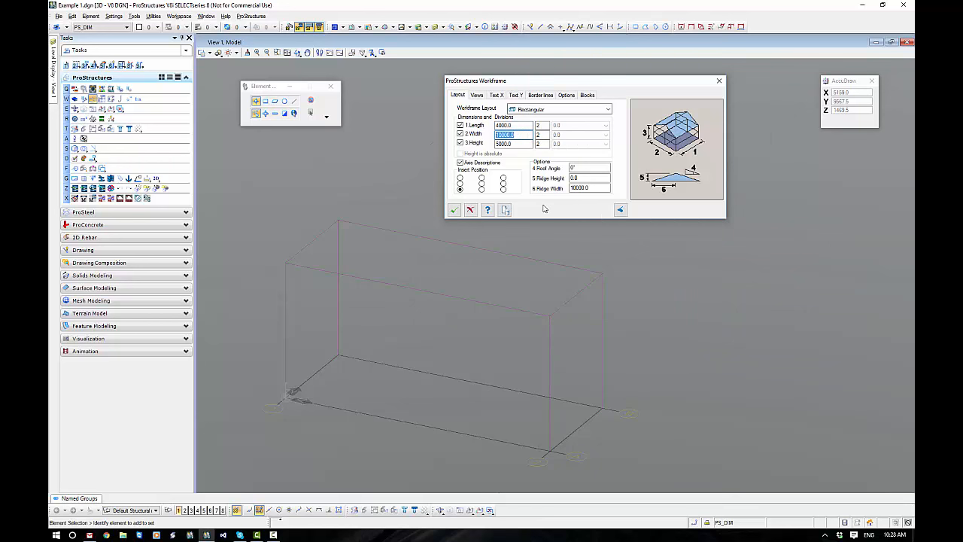
text(4000)
click(524, 143)
drag(520, 142, 491, 153)
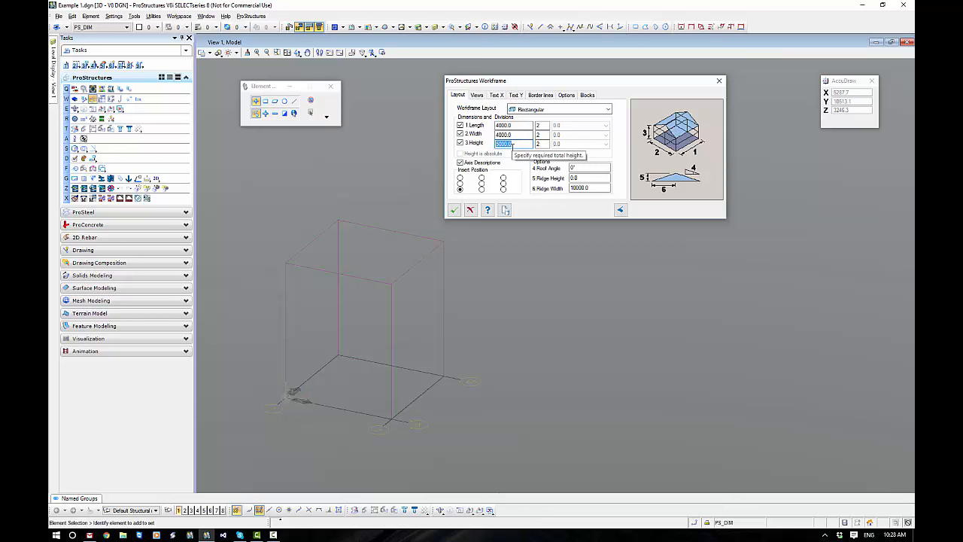
text(3000)
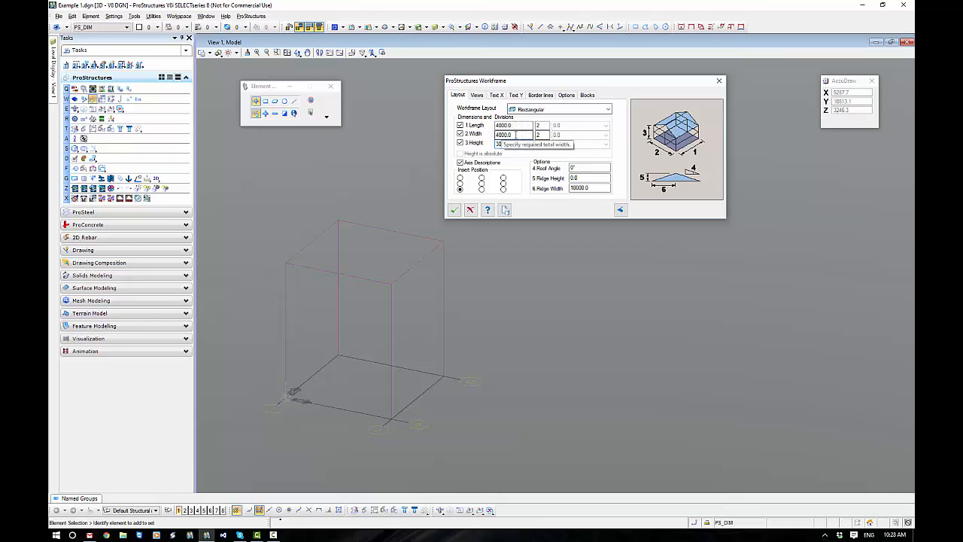
click(515, 135)
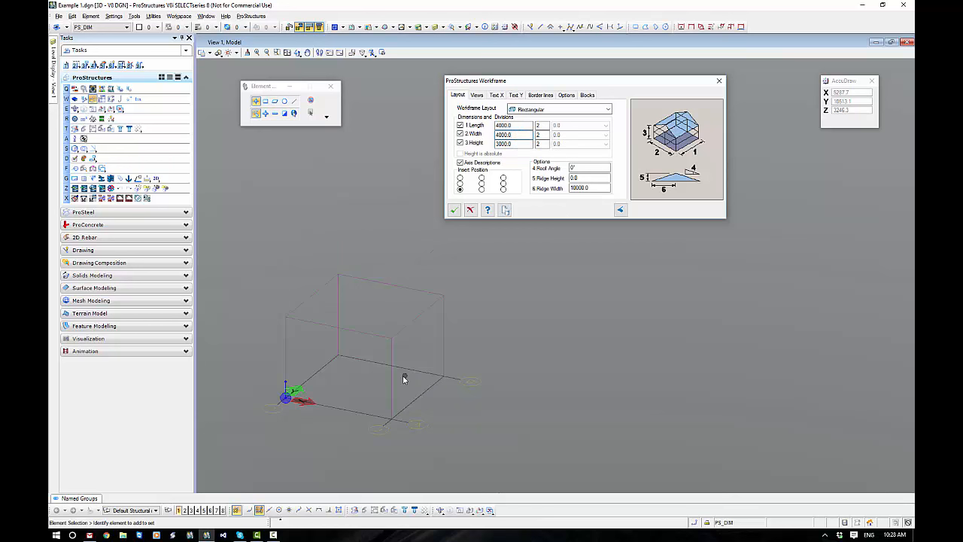
middle_drag(359, 389, 455, 353)
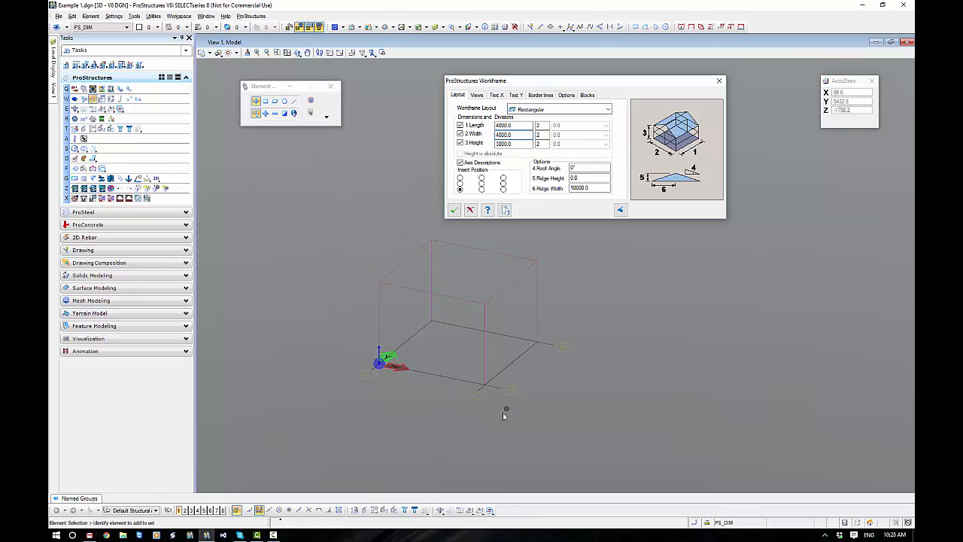
drag(542, 83, 641, 94)
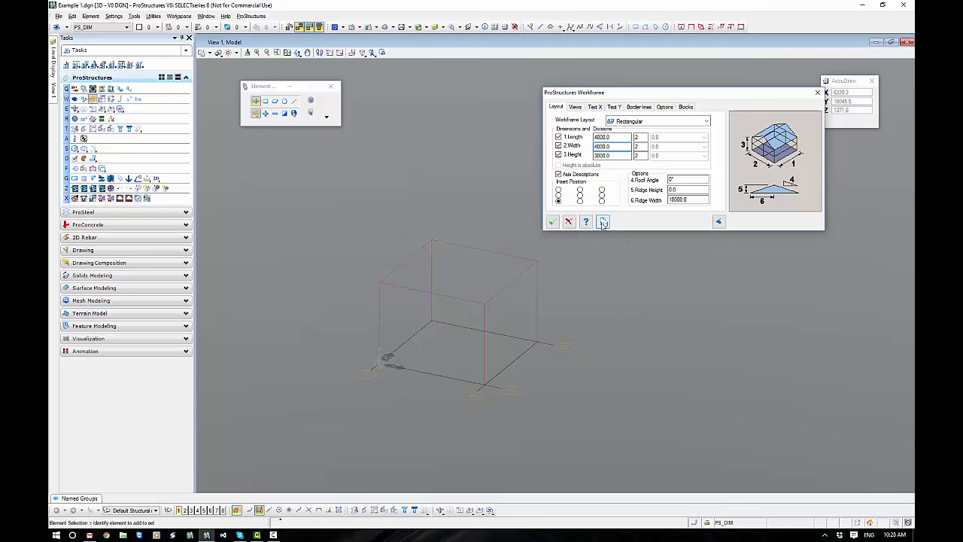
Load the Australia workframe template from the Template Manager into the workframe settings
click(603, 222)
drag(172, 52, 399, 88)
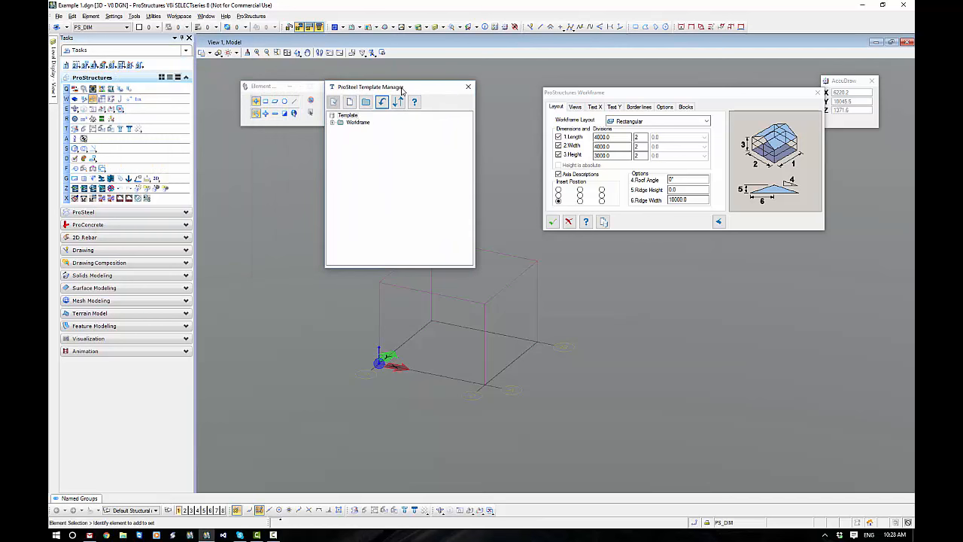
click(332, 122)
click(364, 130)
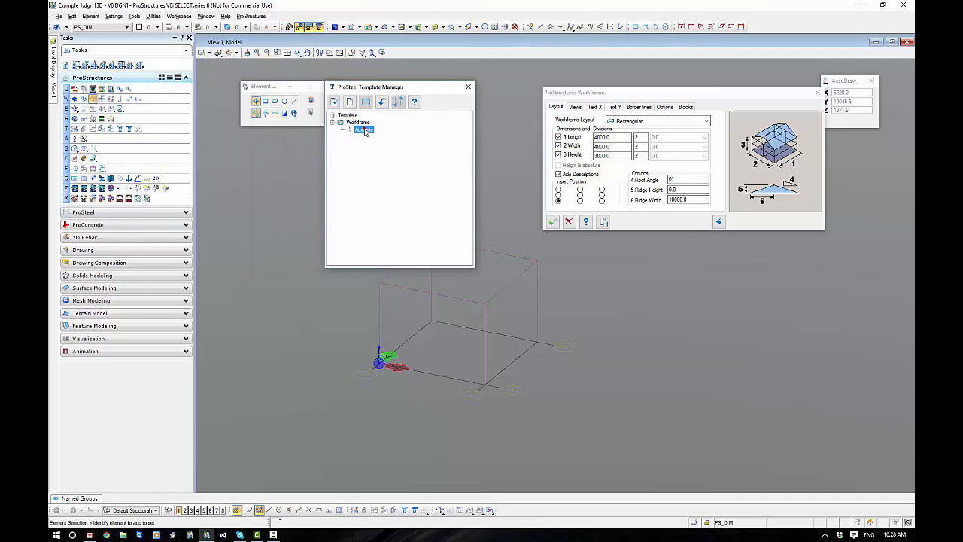
right_click(364, 130)
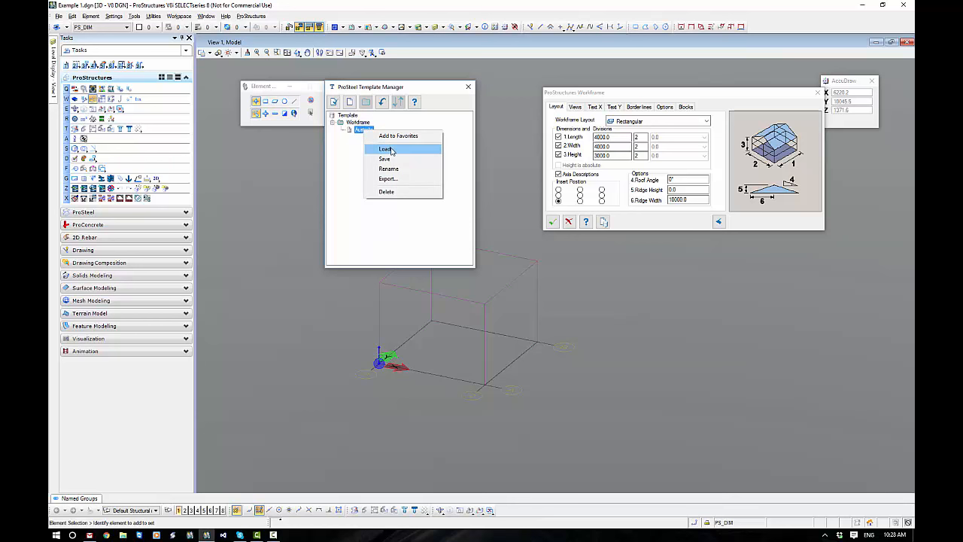
click(390, 150)
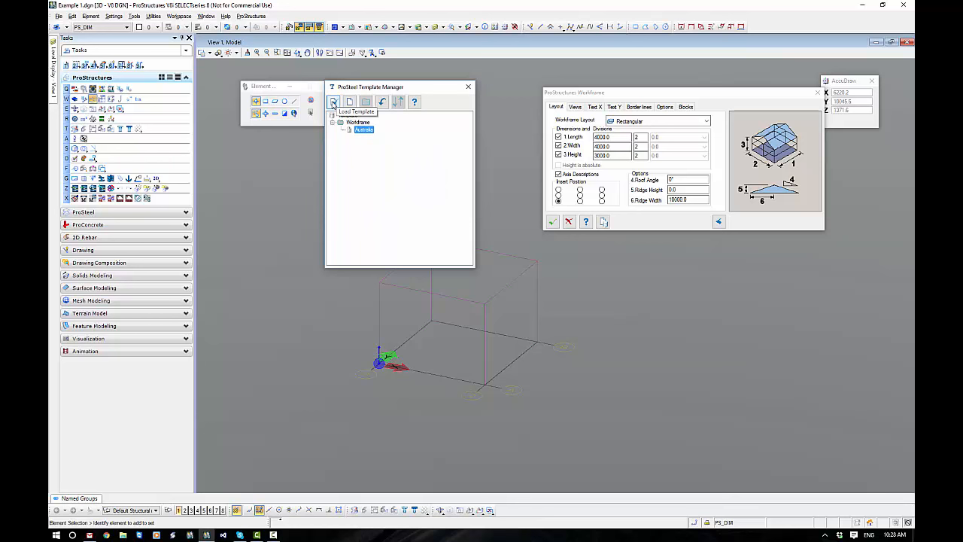
click(334, 102)
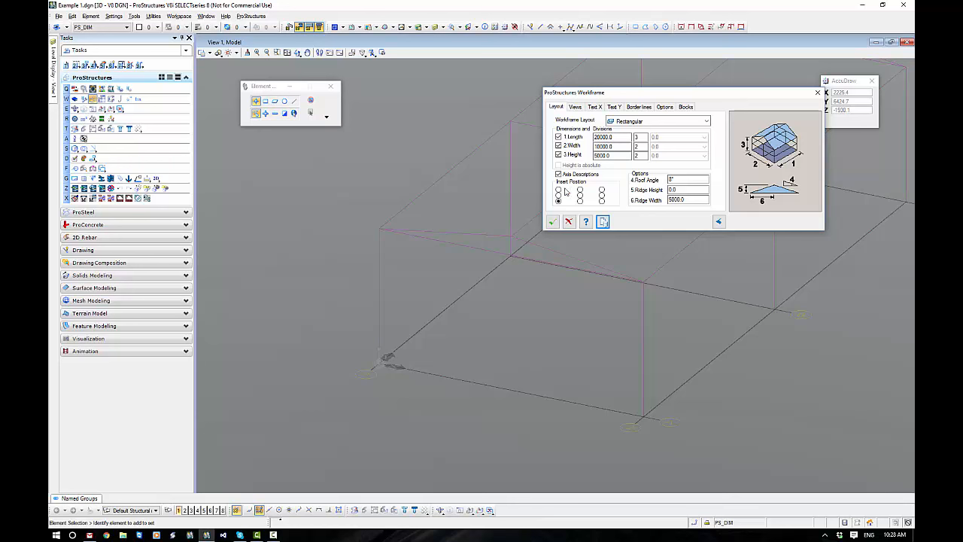
Set the workframe's length and width to 4000 and its height to 3000
double_click(620, 136)
text(400)
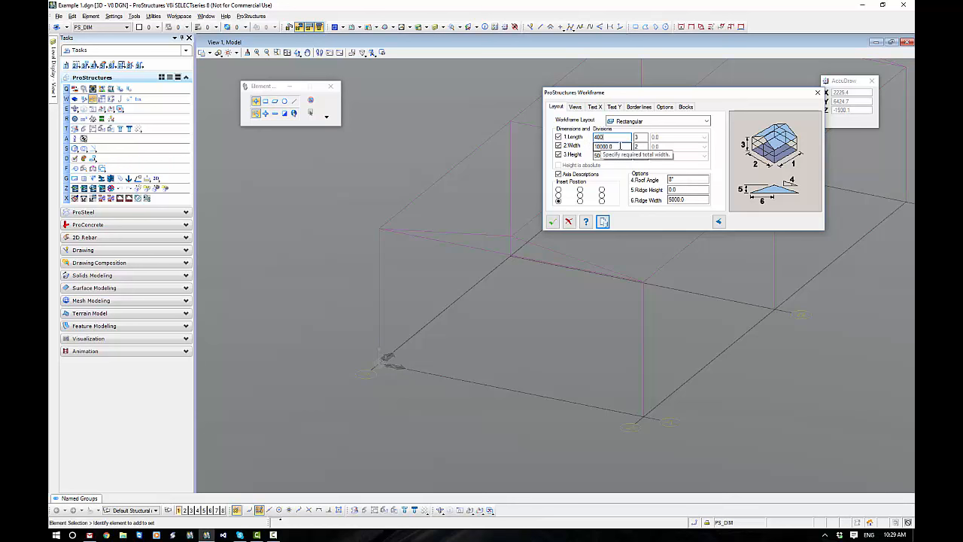
text(0)
double_click(618, 146)
text(4000)
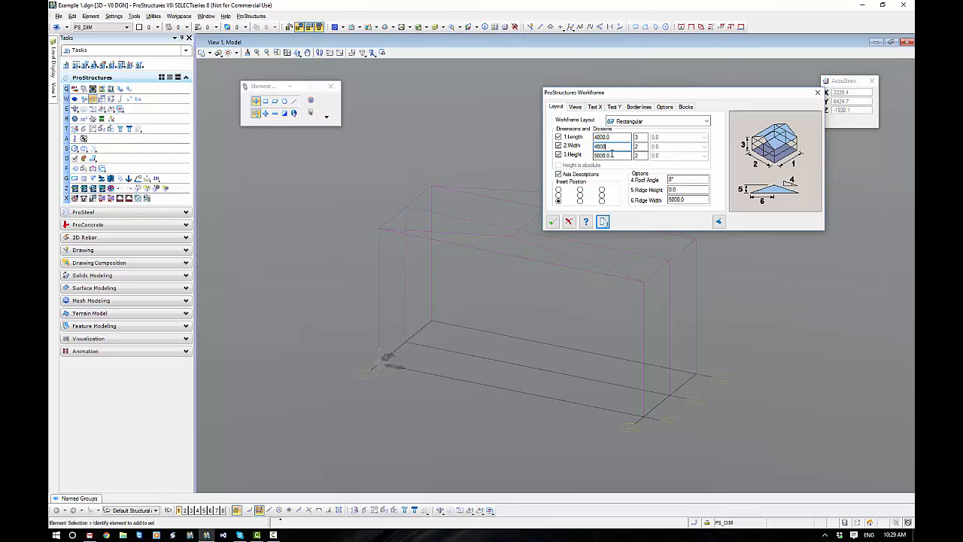
double_click(614, 155)
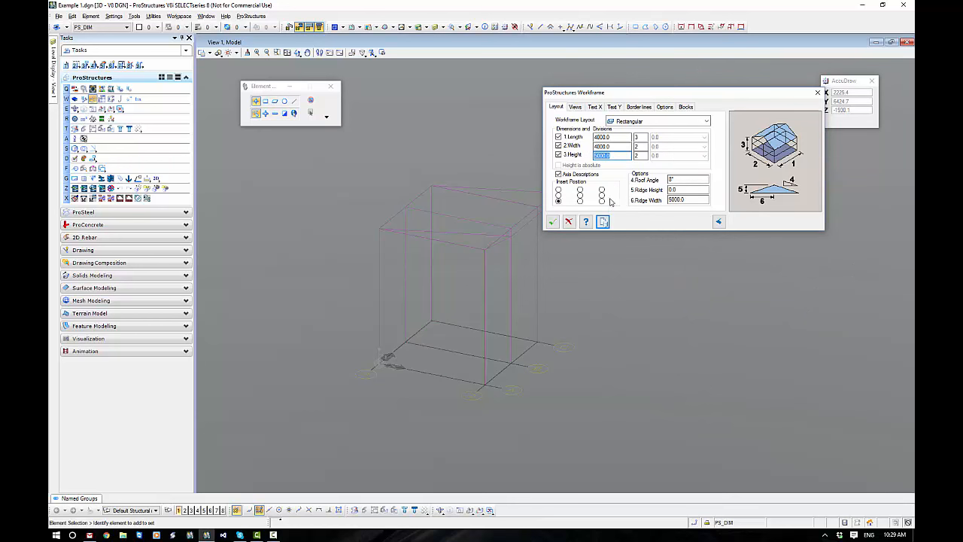
text(3000)
Set the number of axes along the workframe's length to 2 and the roof angle to 0°
double_click(638, 136)
text(2)
double_click(679, 179)
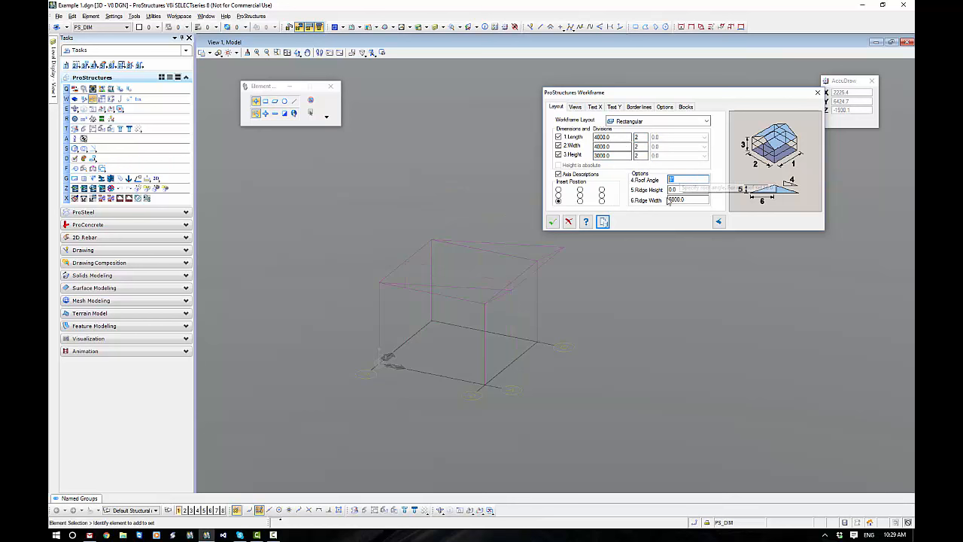
text(0)
click(679, 191)
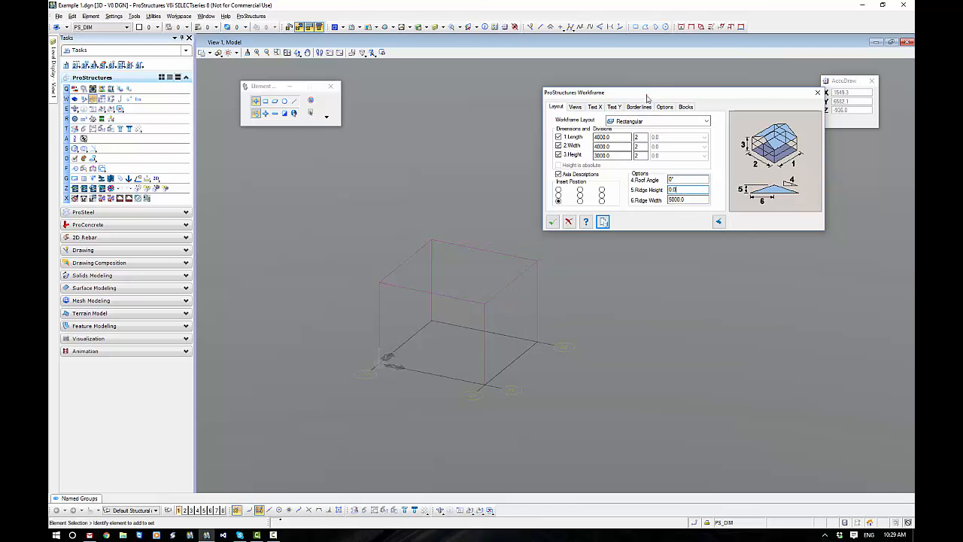
Hide the illustration in the workframe dialog and show it again, repositioning the dialog
drag(648, 95, 589, 104)
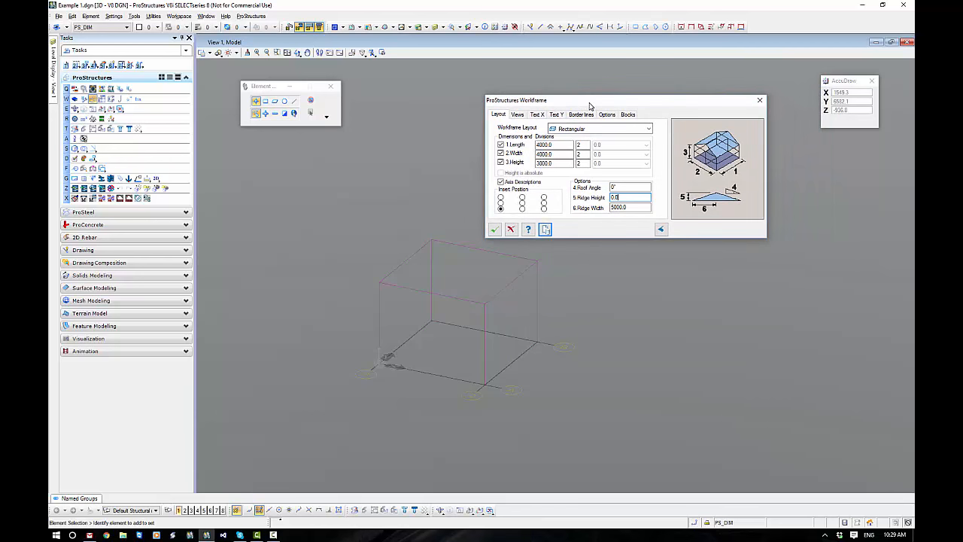
click(661, 228)
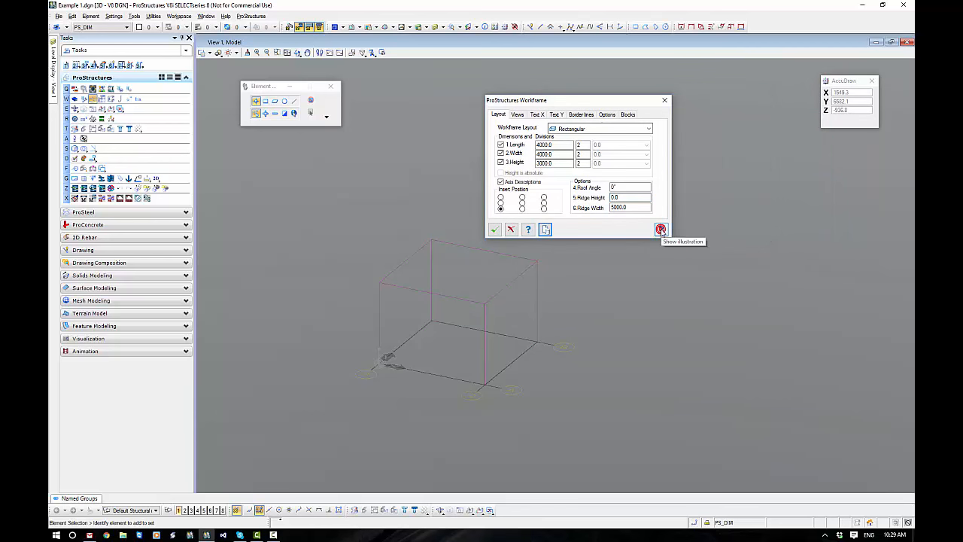
click(662, 229)
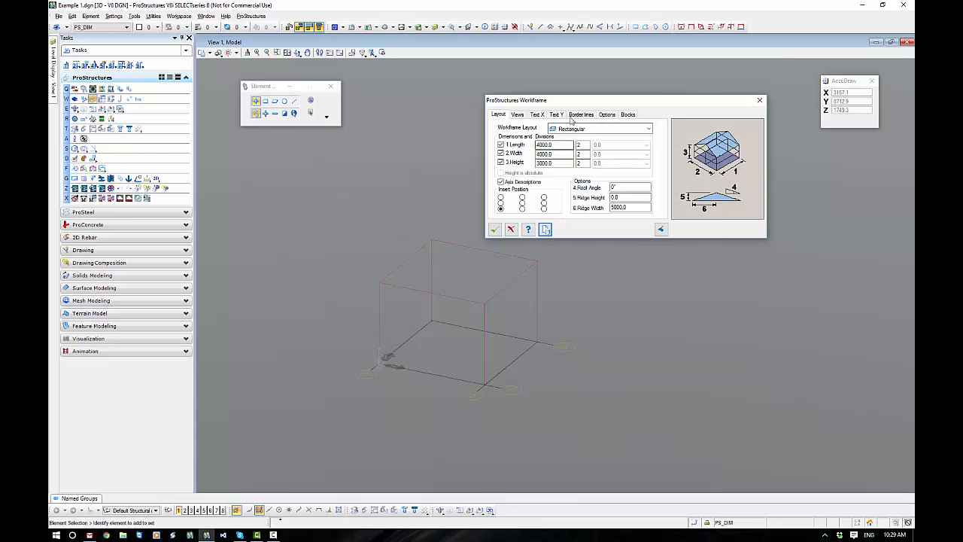
drag(573, 98, 542, 112)
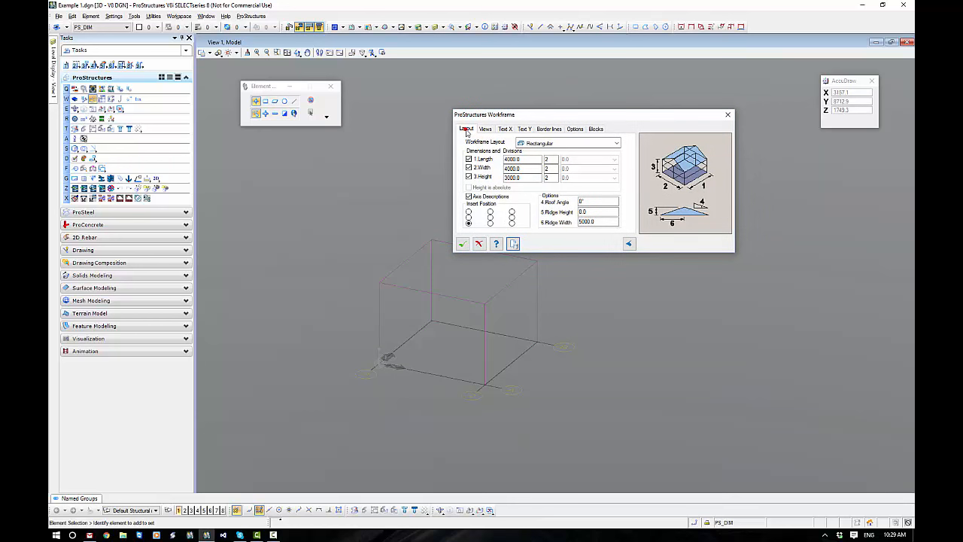
In the workframe's view settings, enable height dimensions with coordinates and view creation at the user-defined X and Y axes
click(467, 130)
click(486, 129)
drag(538, 118, 562, 93)
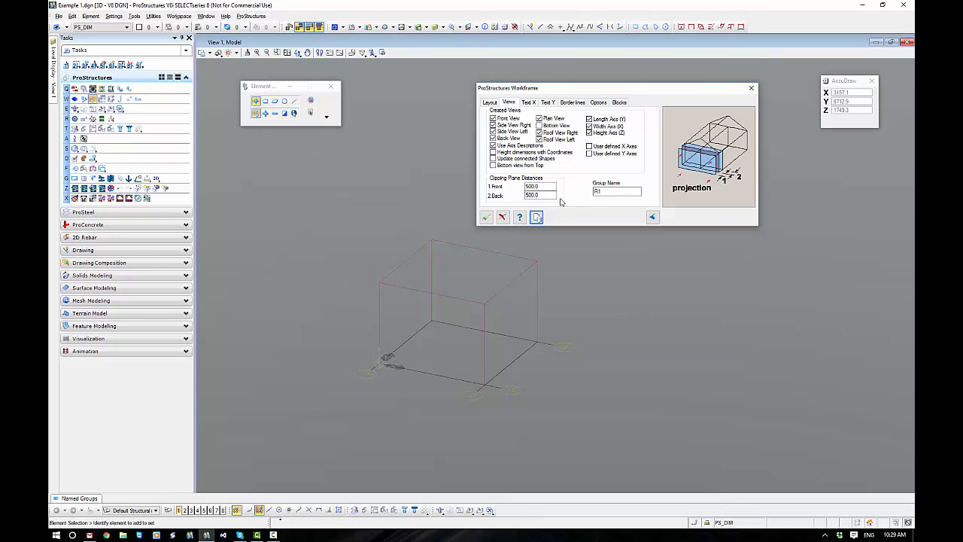
click(525, 187)
click(547, 195)
click(546, 186)
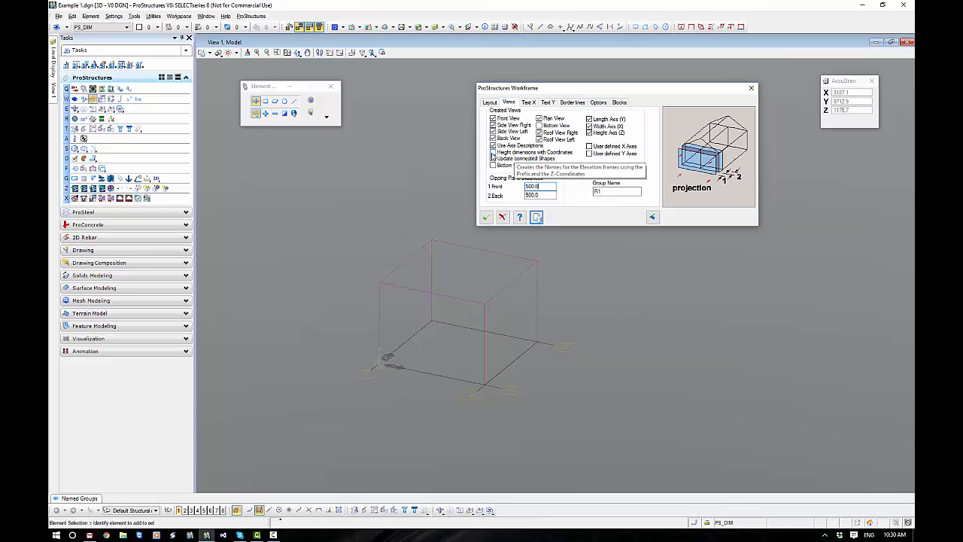
click(493, 153)
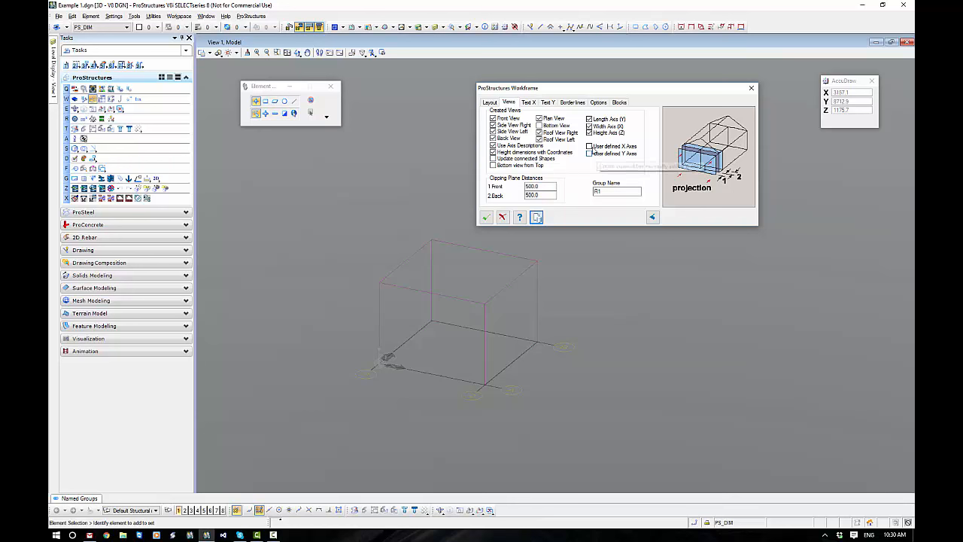
click(589, 153)
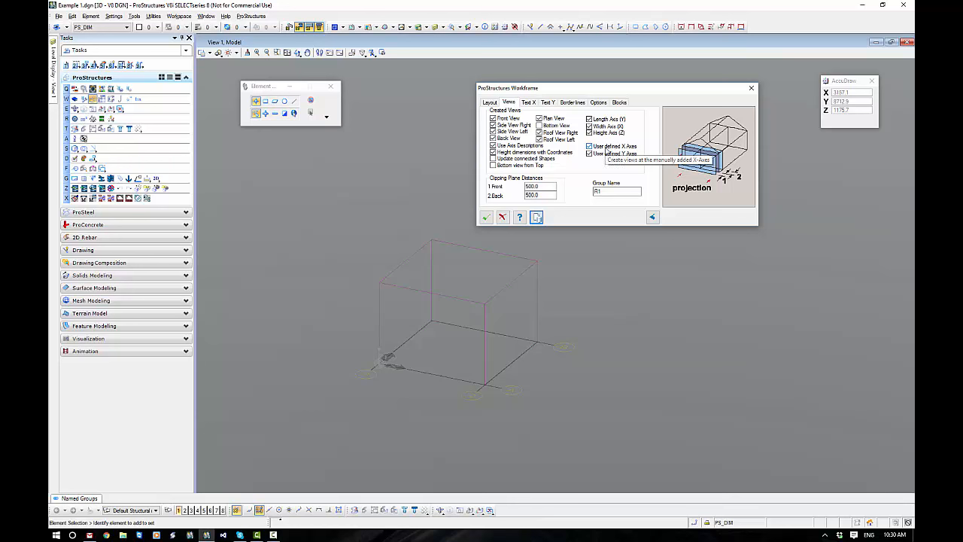
Examine the numbering formats for the X and Y axis descriptions and the label shapes available for X
click(531, 103)
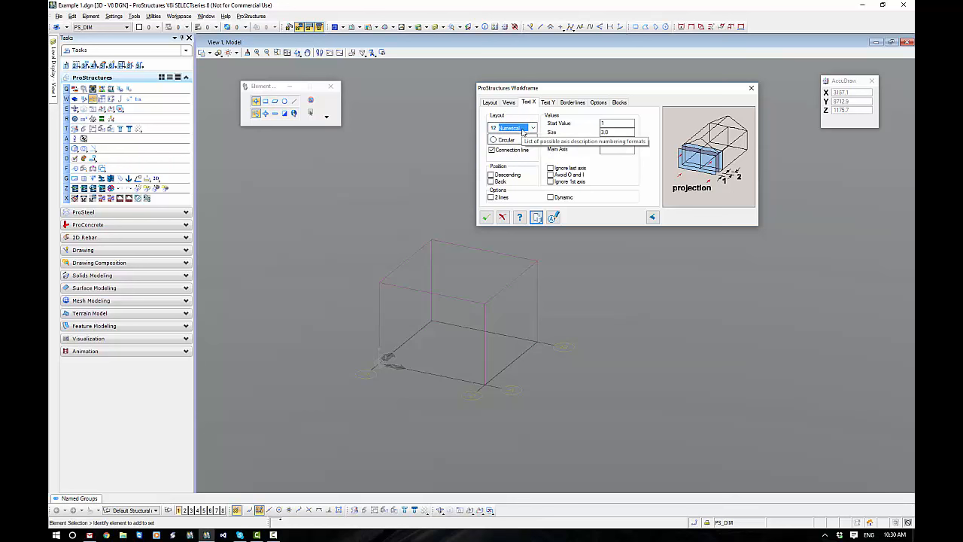
click(548, 102)
click(520, 129)
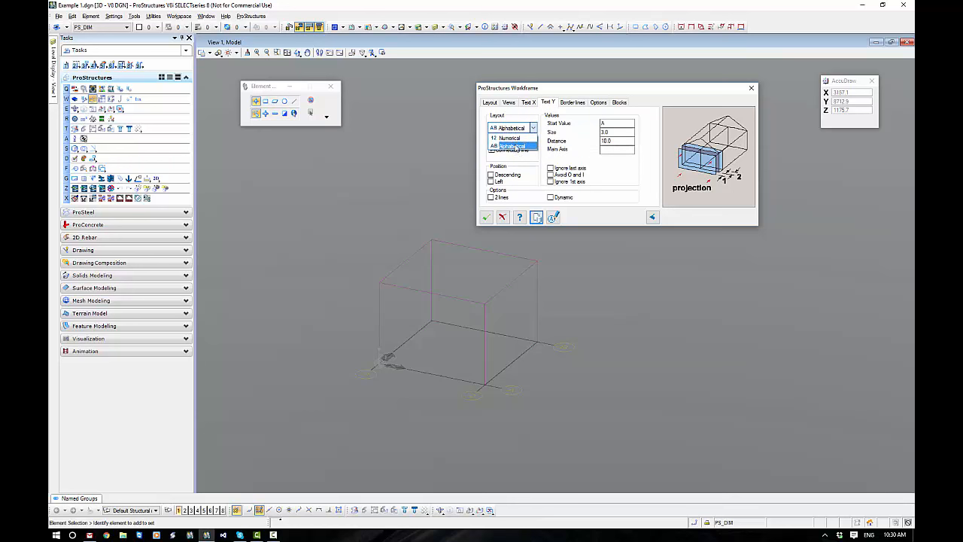
click(530, 103)
click(531, 103)
click(533, 140)
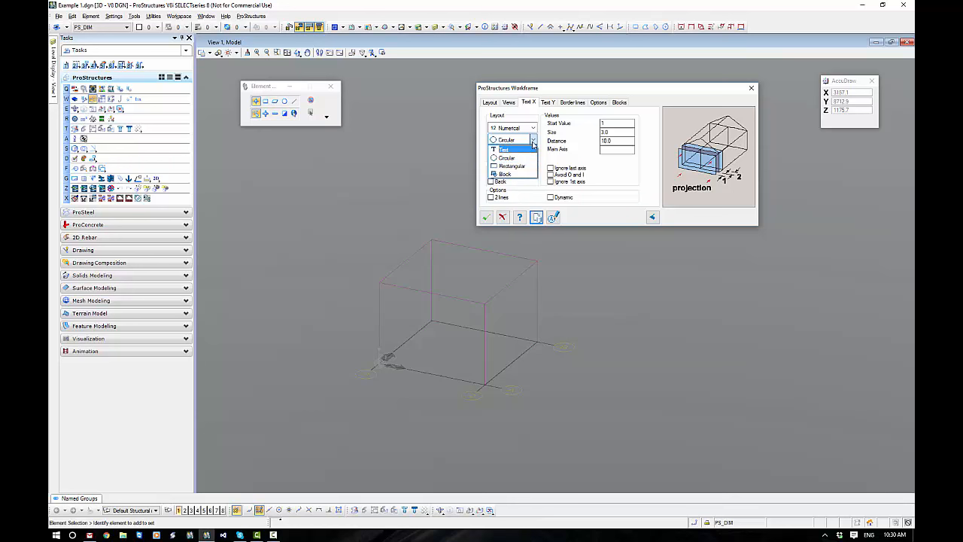
click(533, 138)
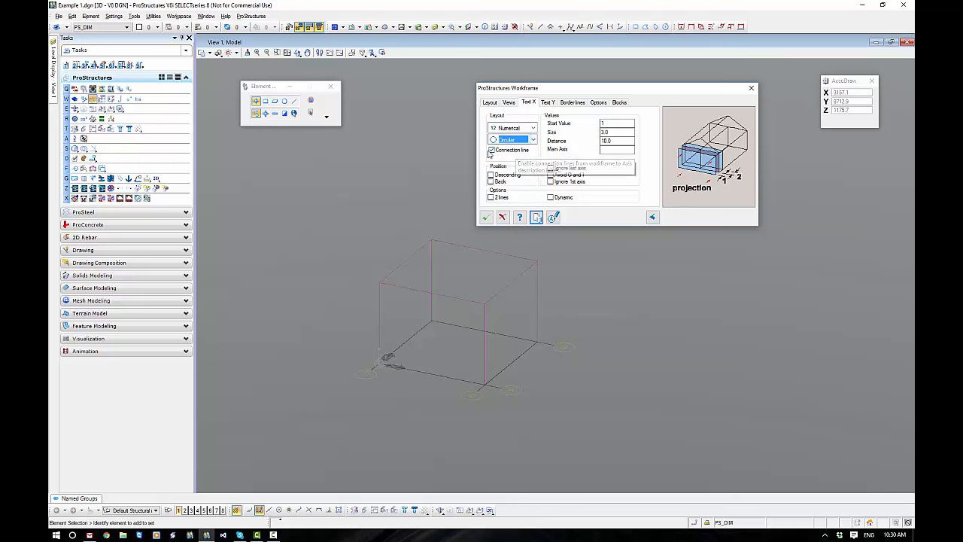
Try the X axis descriptions without connection lines, and turn the lines back on
click(557, 372)
scroll(553, 338, up, 5)
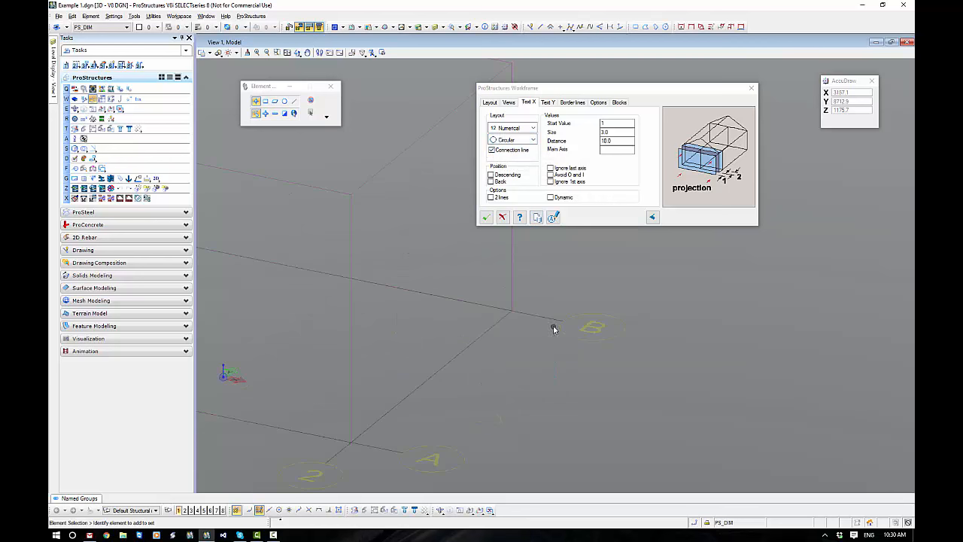
click(492, 151)
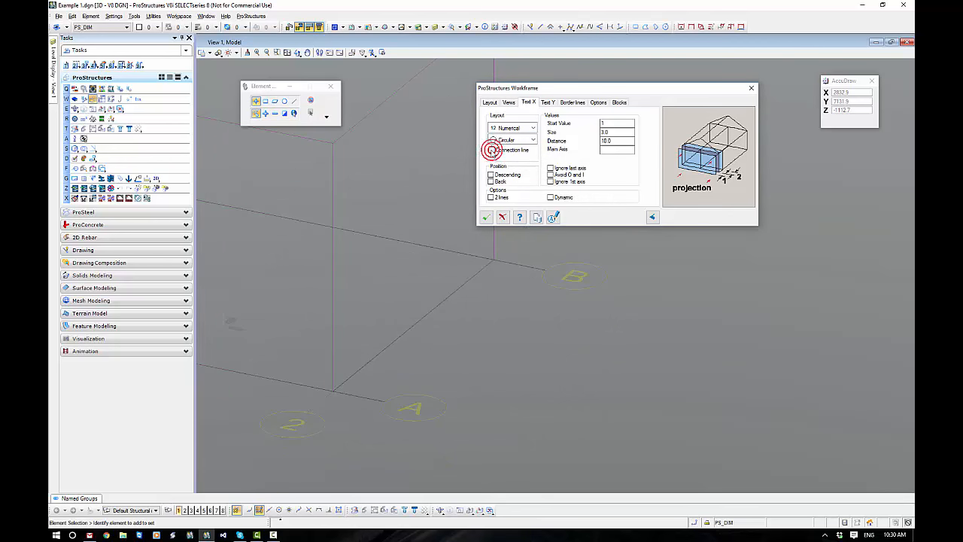
click(492, 151)
middle_drag(414, 339, 560, 296)
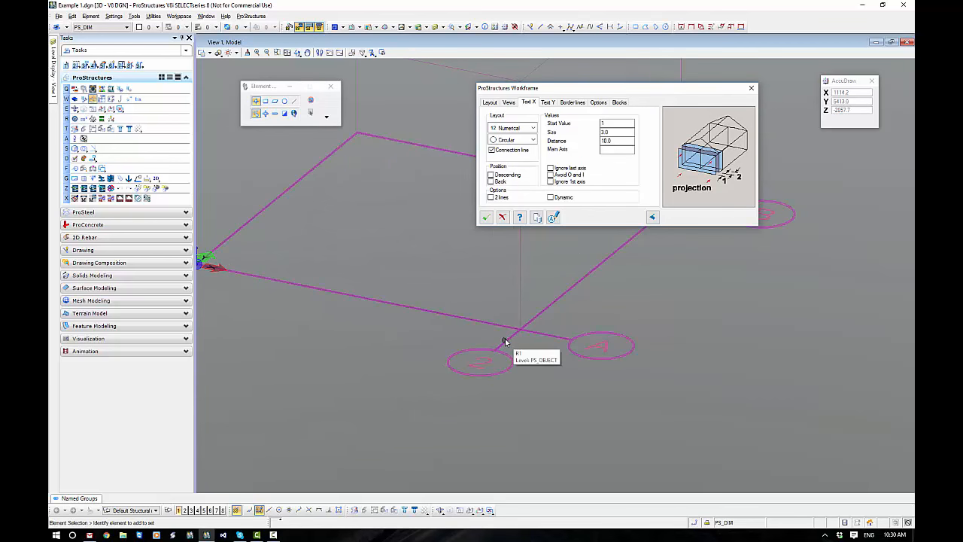
click(492, 151)
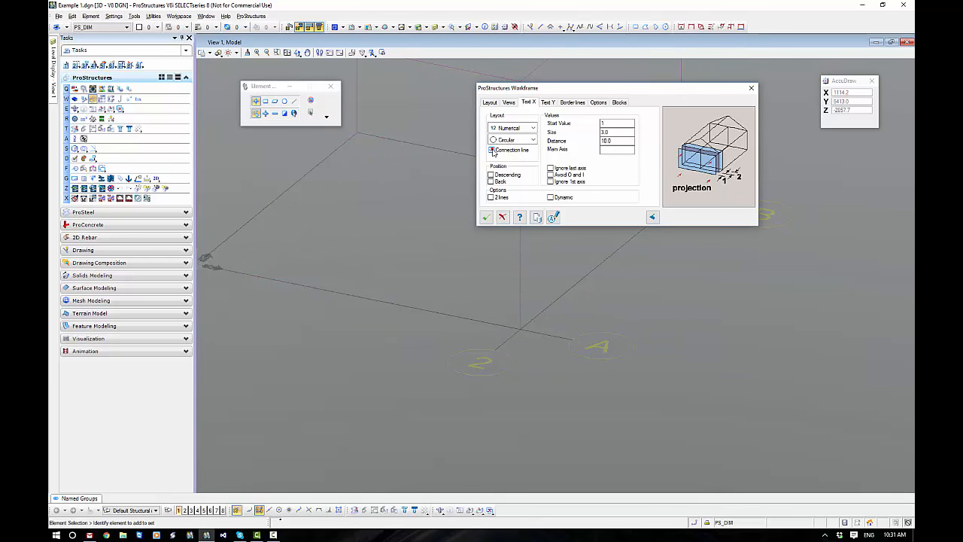
click(492, 151)
middle_drag(506, 265, 602, 284)
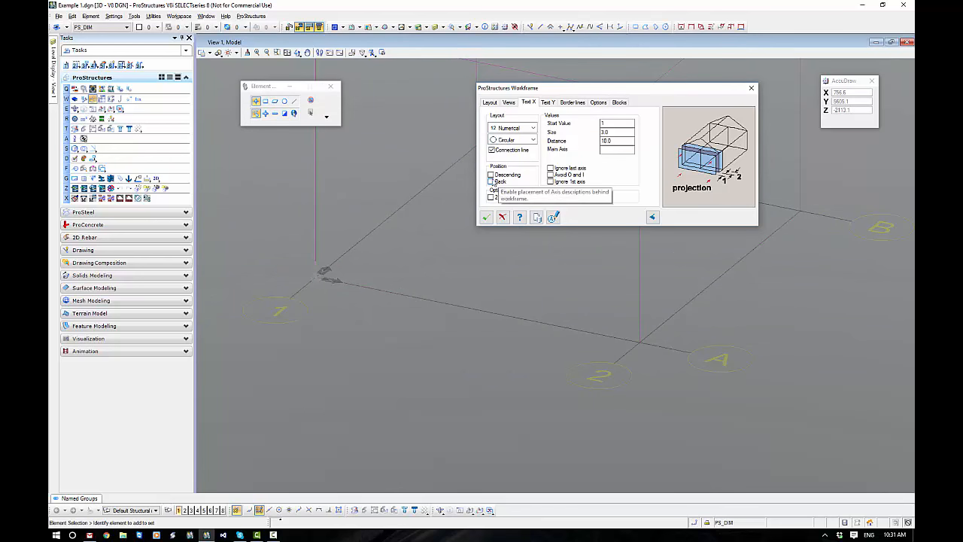
Try descending numbering for the X axis descriptions and switch it off again
click(491, 175)
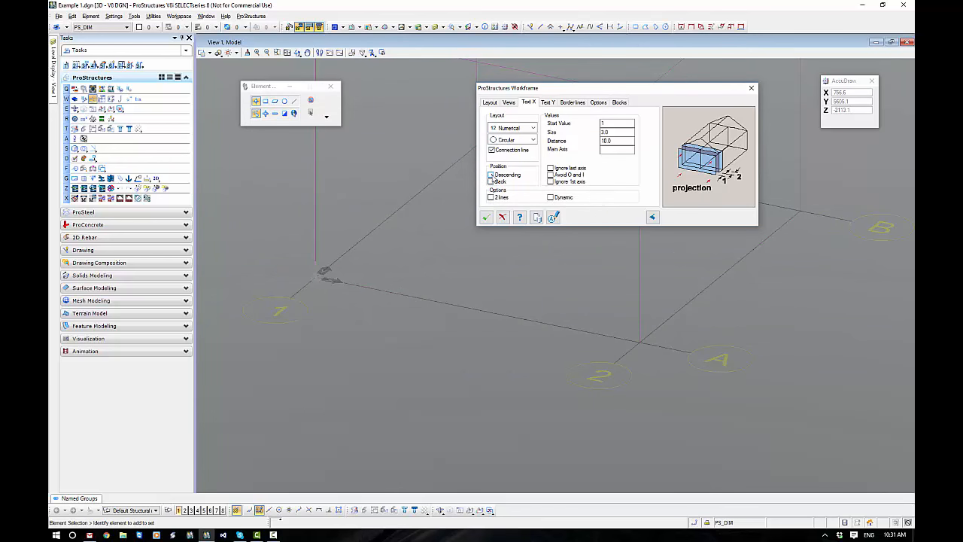
click(490, 175)
click(491, 175)
click(490, 175)
Try ignoring the last and the first axis in the X axis descriptions, restoring both labels
click(550, 167)
click(550, 169)
click(550, 169)
click(550, 169)
click(550, 182)
click(550, 181)
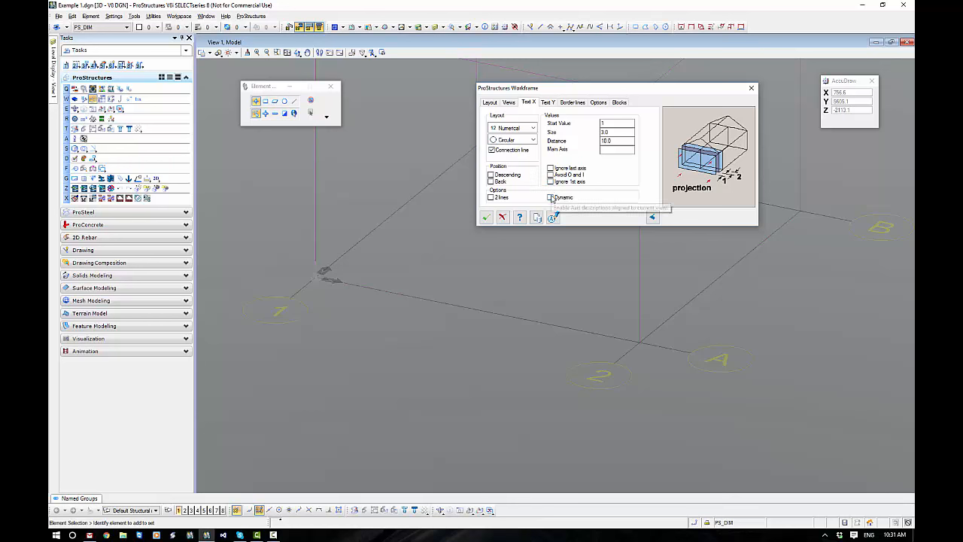
Try dynamic, view-aligned X axis descriptions and switch the option off again
click(551, 197)
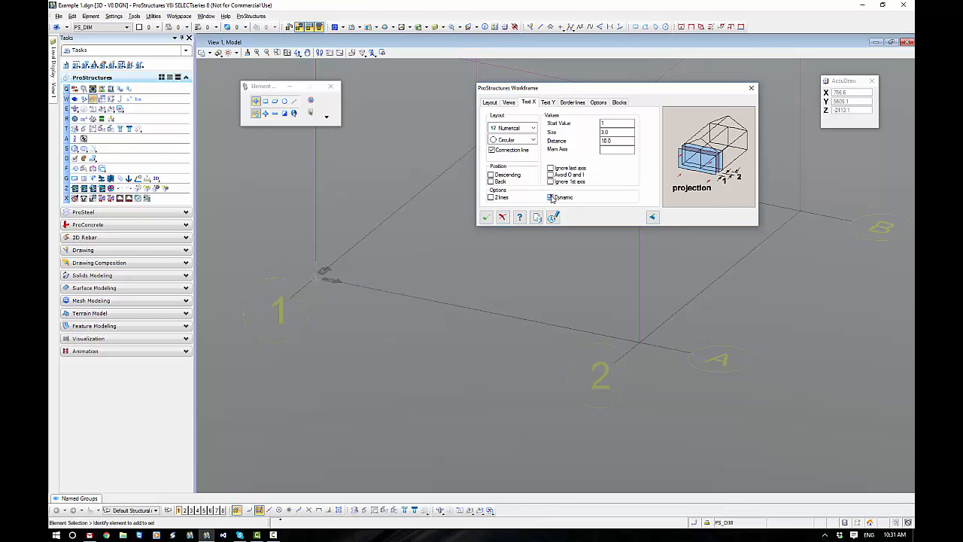
click(551, 197)
click(552, 198)
click(552, 197)
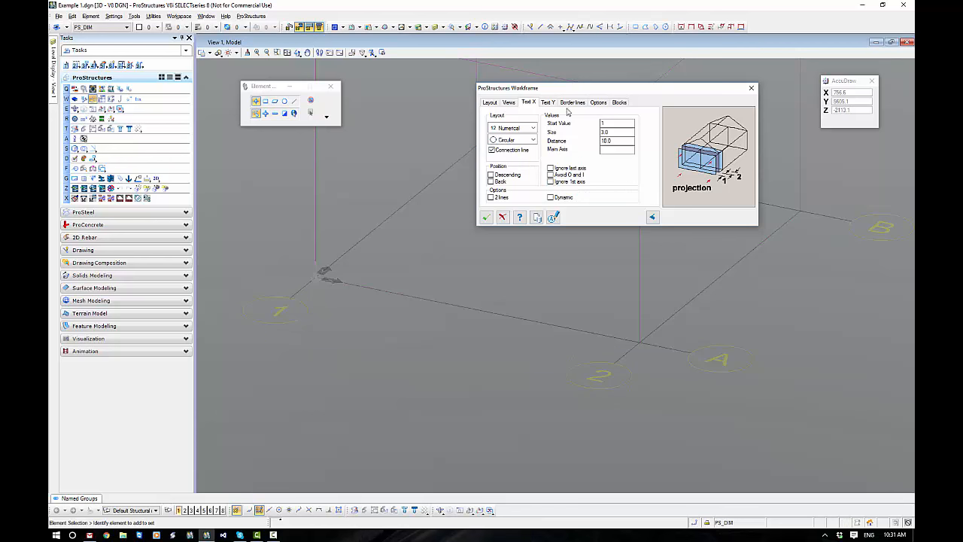
Try placing the X axis descriptions behind the workframe and revert the placement
drag(573, 88, 713, 205)
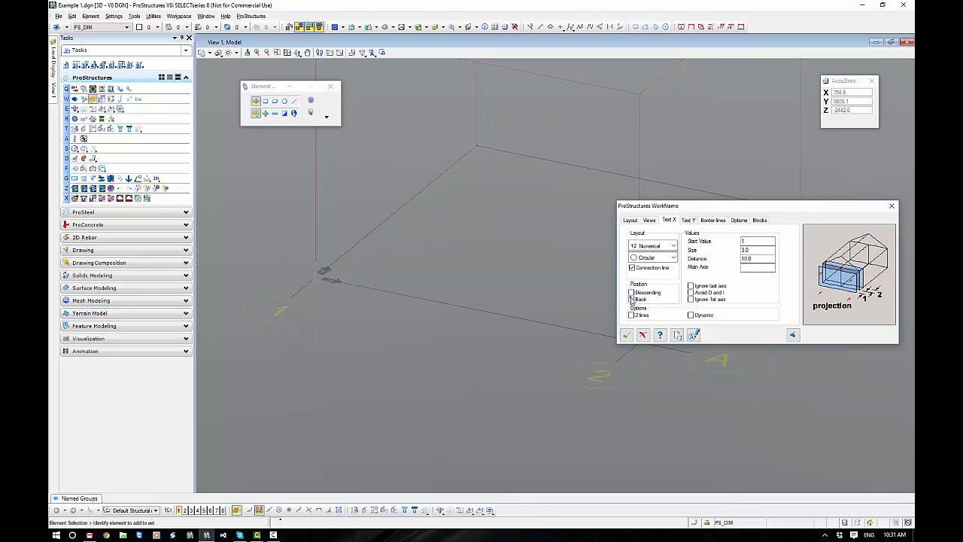
click(632, 299)
click(632, 299)
Try a start value of 9 for the X axis descriptions and restore it to 1
click(749, 267)
click(753, 241)
text(9)
key(Tab)
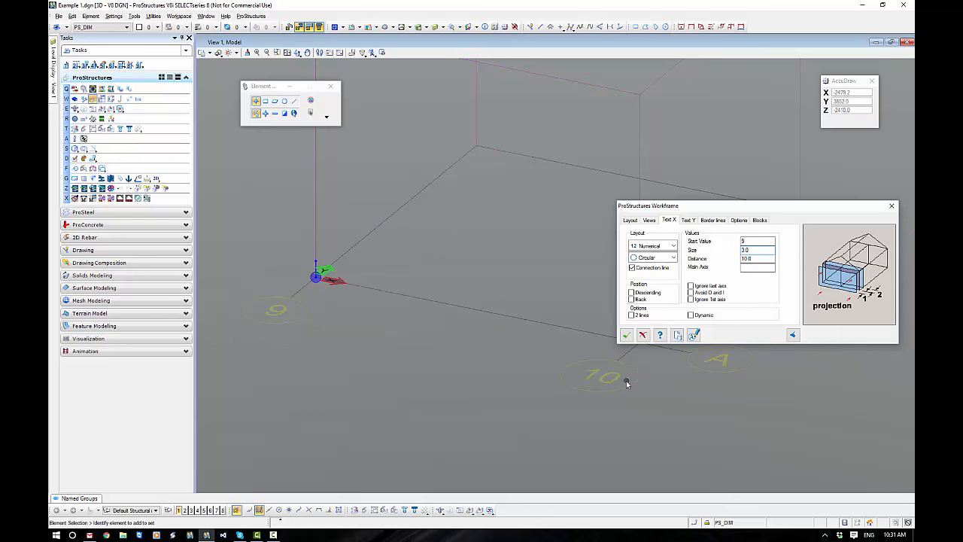
click(752, 240)
double_click(752, 241)
text(1)
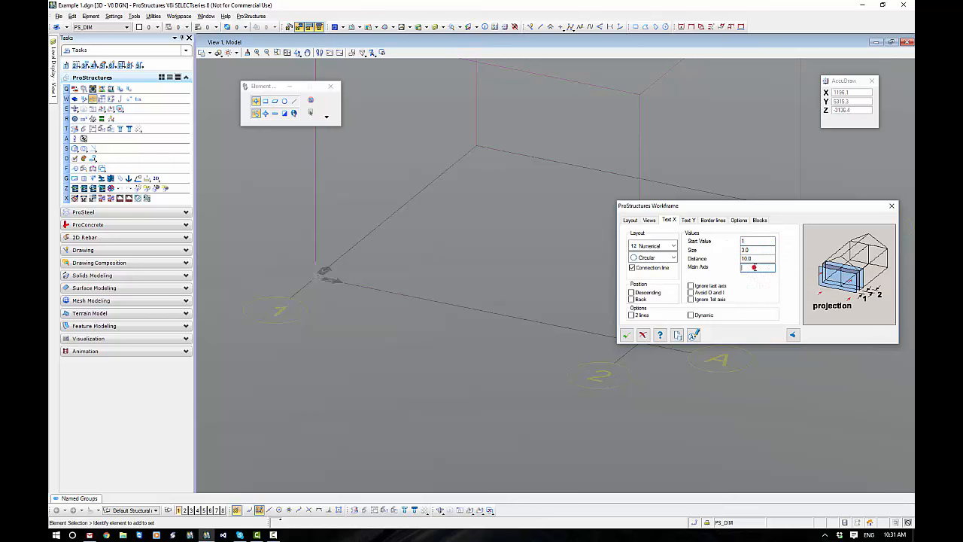
Set the main axis of the X axis descriptions to A and split the labels over two lines
click(754, 266)
text(A)
click(759, 240)
click(631, 316)
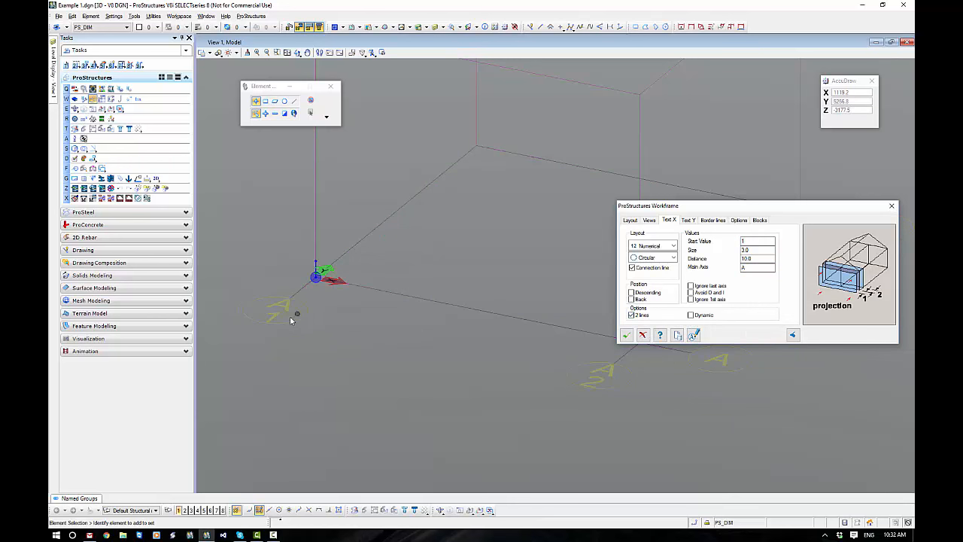
Return the X axis descriptions to a single line and clear their main axis value
click(630, 316)
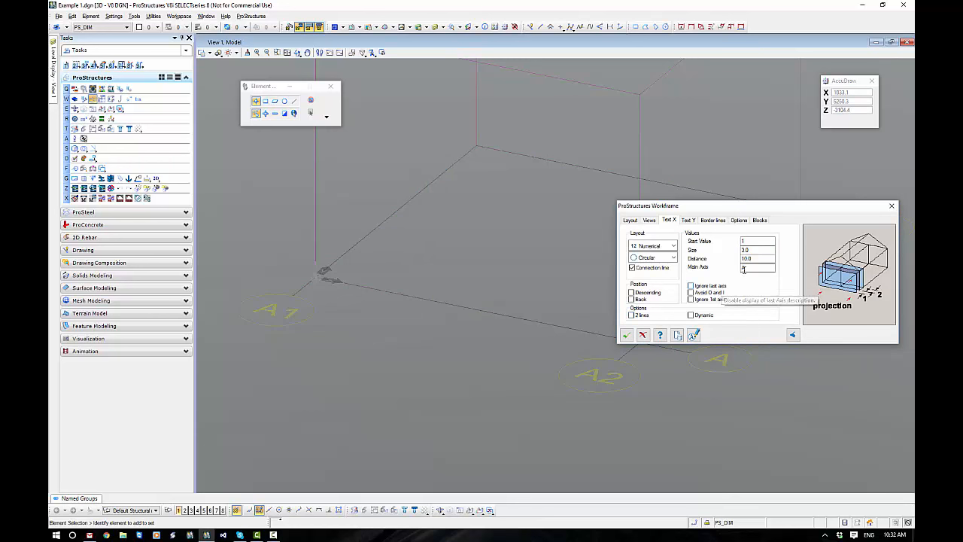
drag(749, 268, 726, 269)
key(BackSpace)
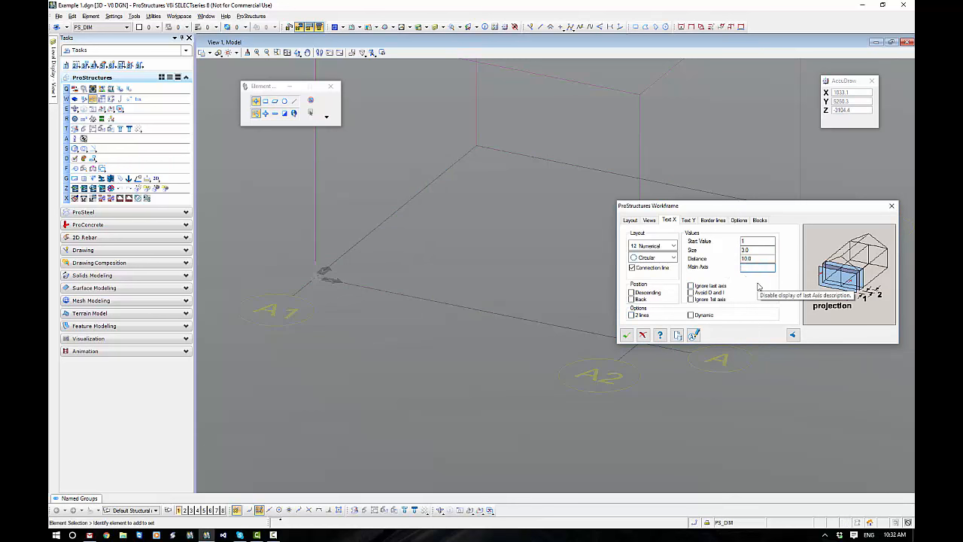
Try a distance of 20 for the X axis descriptions and restore it to 10
double_click(758, 259)
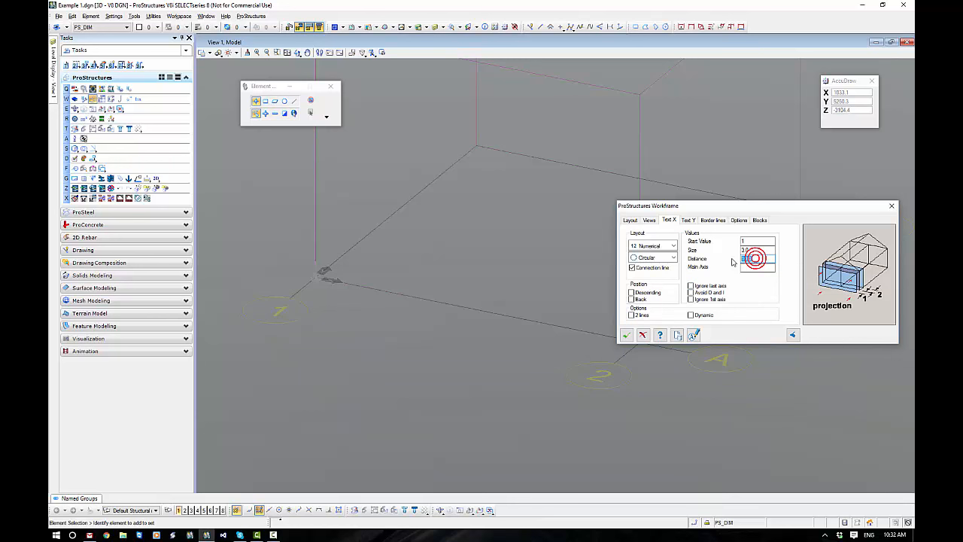
text(20)
double_click(756, 250)
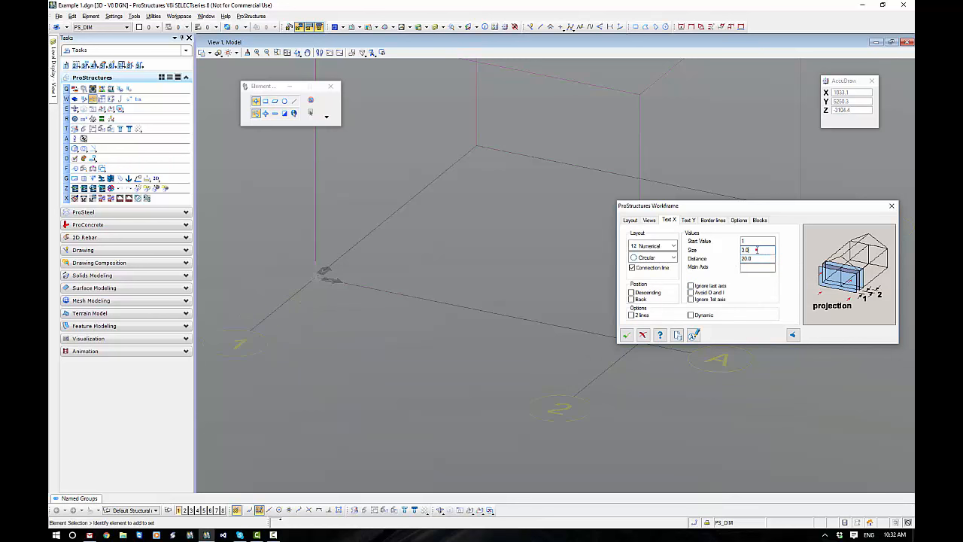
double_click(759, 258)
text(10)
click(746, 250)
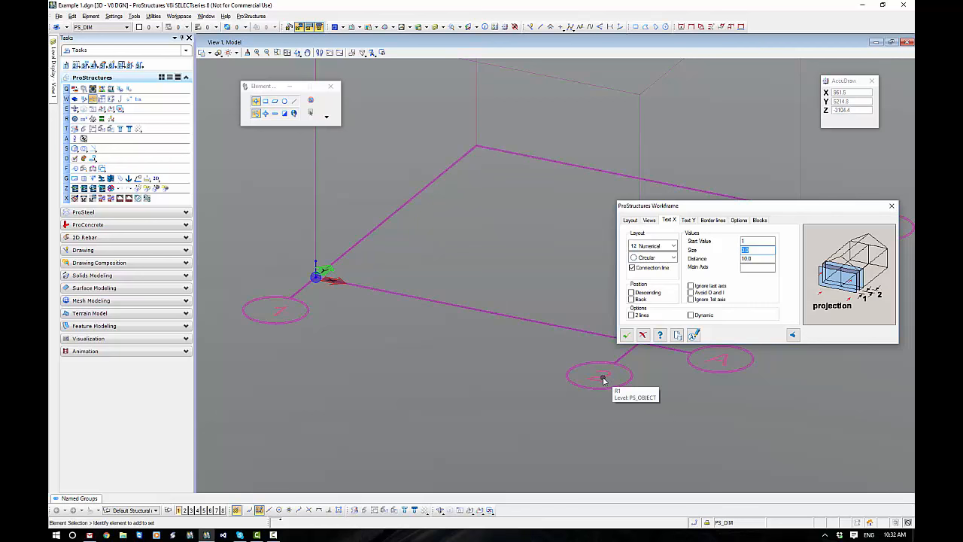
Examine the workframe's text scale option and the size value of its X axis descriptions against the model
scroll(539, 390, down, 5)
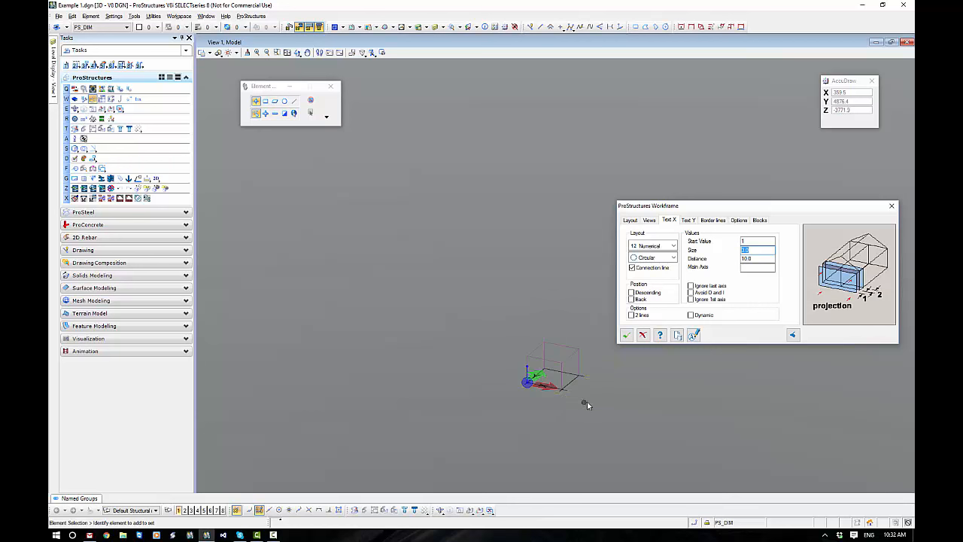
middle_drag(587, 403, 561, 361)
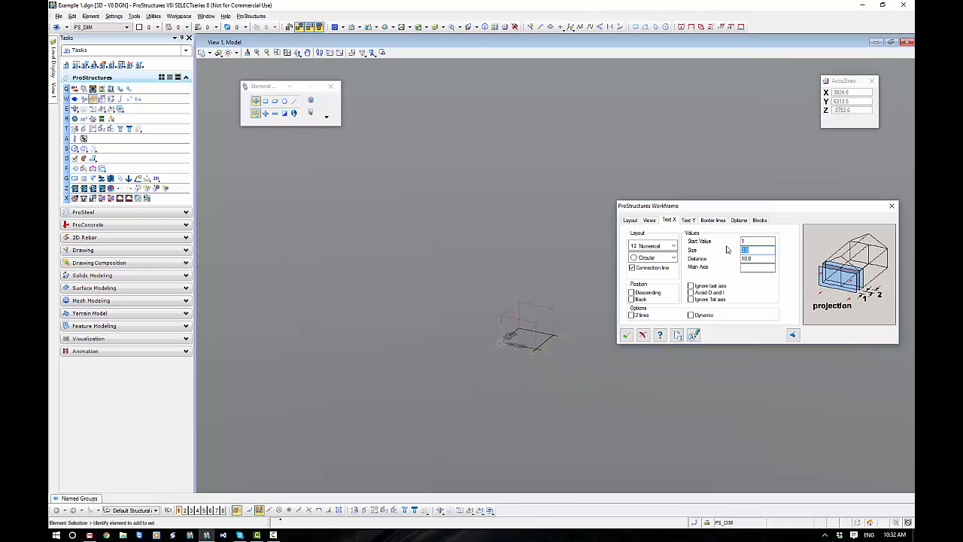
click(739, 219)
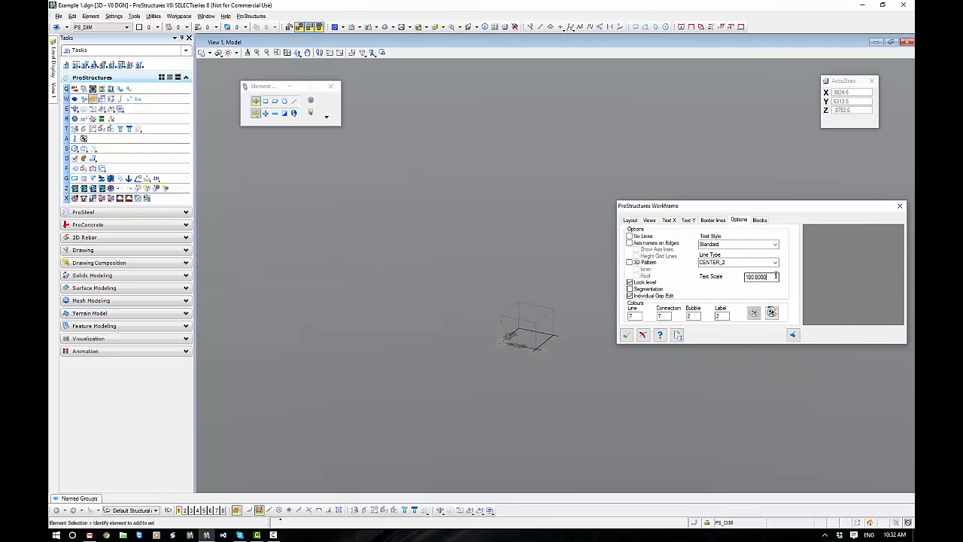
drag(775, 276, 745, 277)
click(669, 220)
double_click(752, 249)
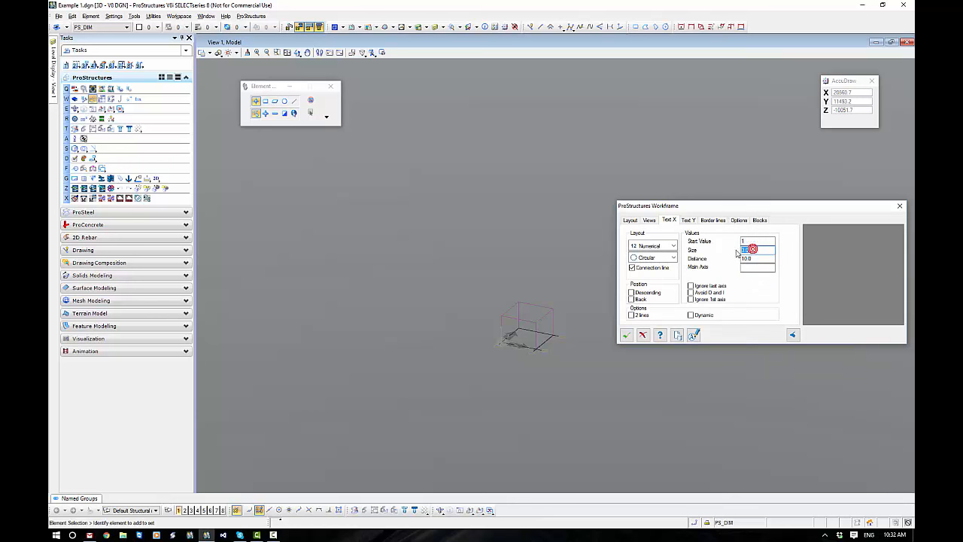
click(575, 358)
scroll(532, 355, up, 5)
middle_drag(580, 351, 502, 395)
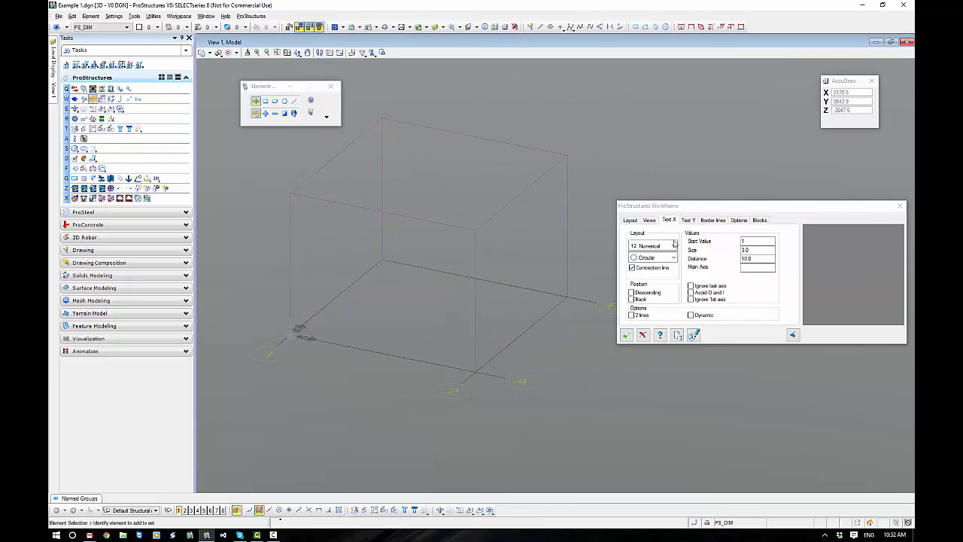
Place the Y axis descriptions on the left side of the workframe
click(688, 221)
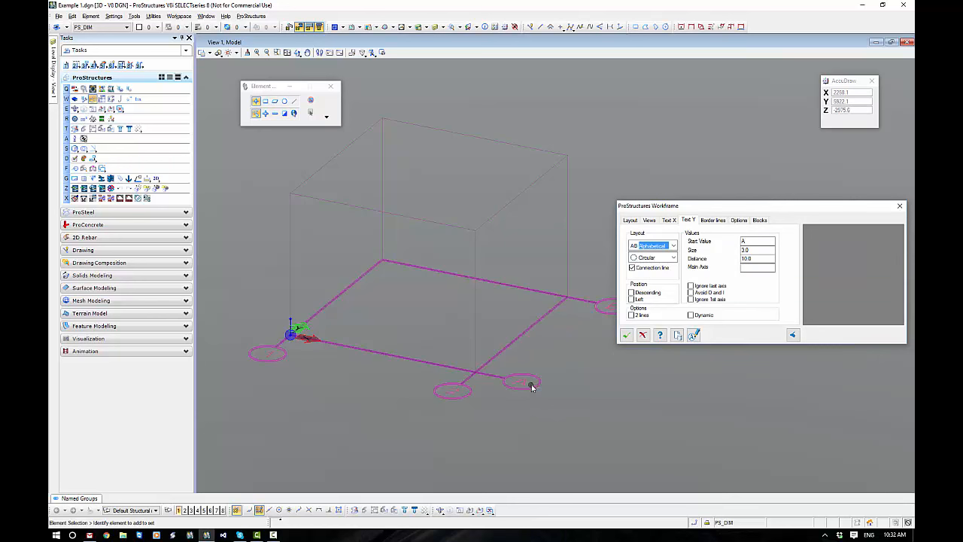
click(632, 299)
click(632, 300)
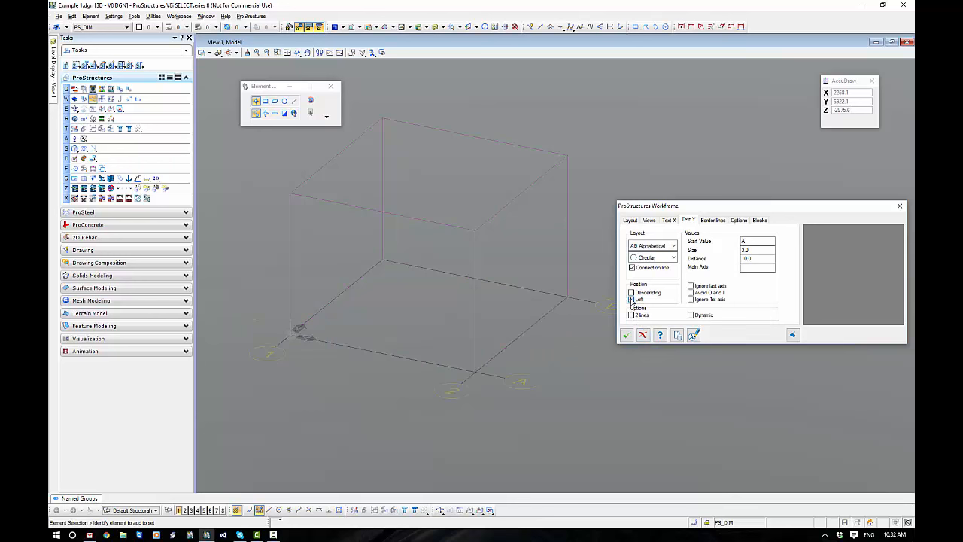
click(631, 299)
Switch the first X axis description to manual and rename its main axis to 1.5
click(714, 221)
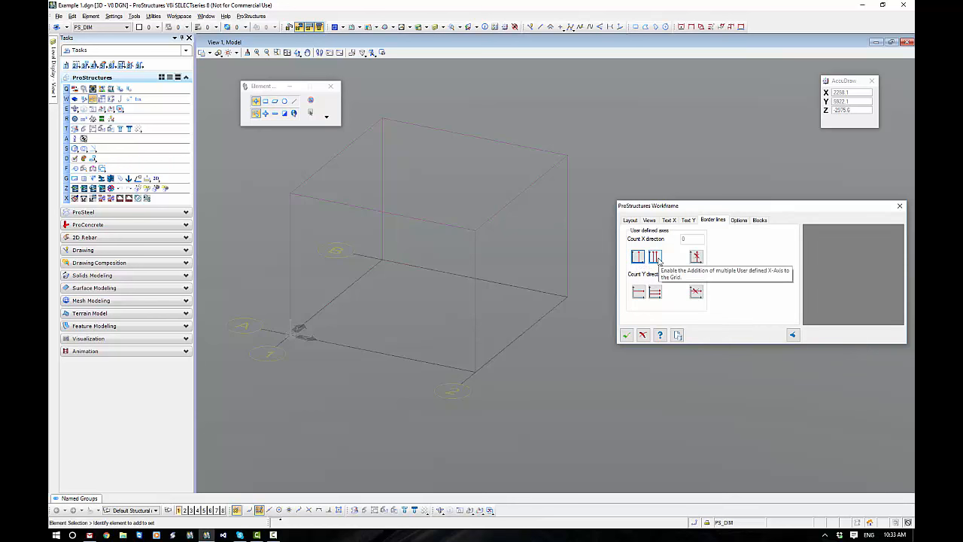
click(669, 220)
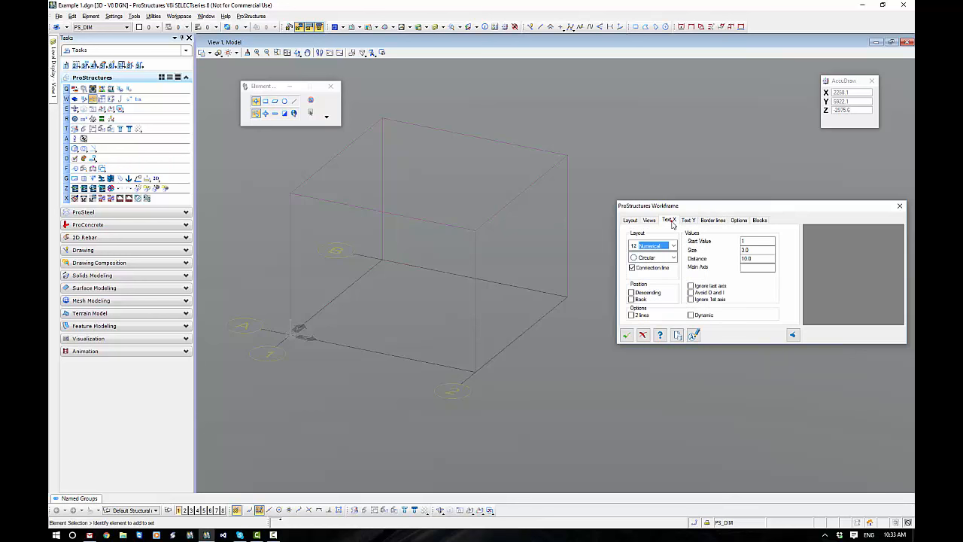
click(693, 337)
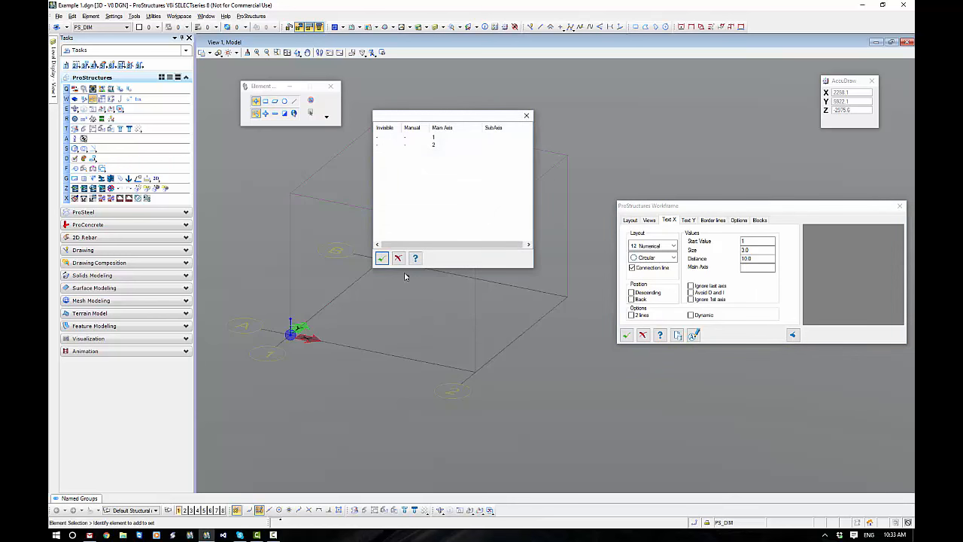
double_click(407, 137)
double_click(434, 138)
click(437, 151)
click(407, 138)
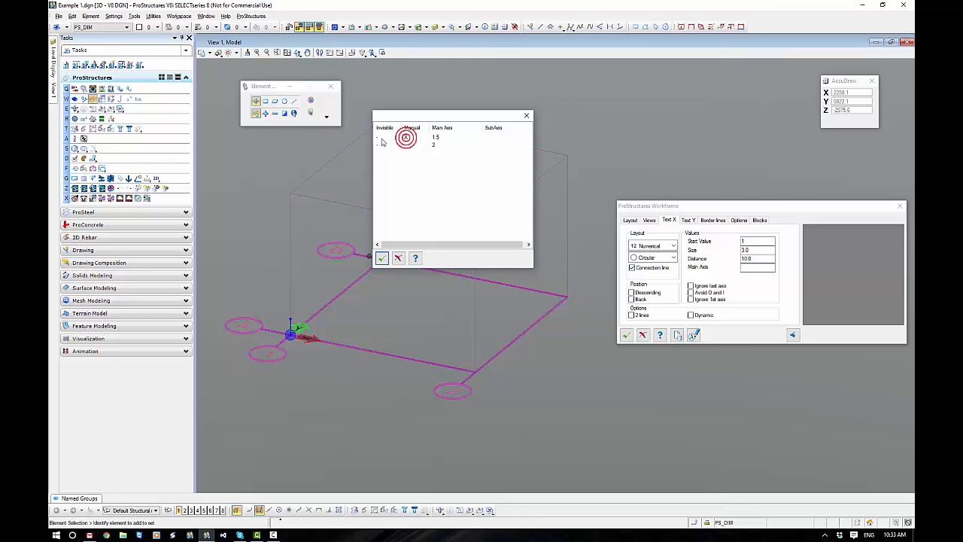
Set the main axis name of the first X axis to 1 and accept the axis description list
click(408, 145)
click(407, 139)
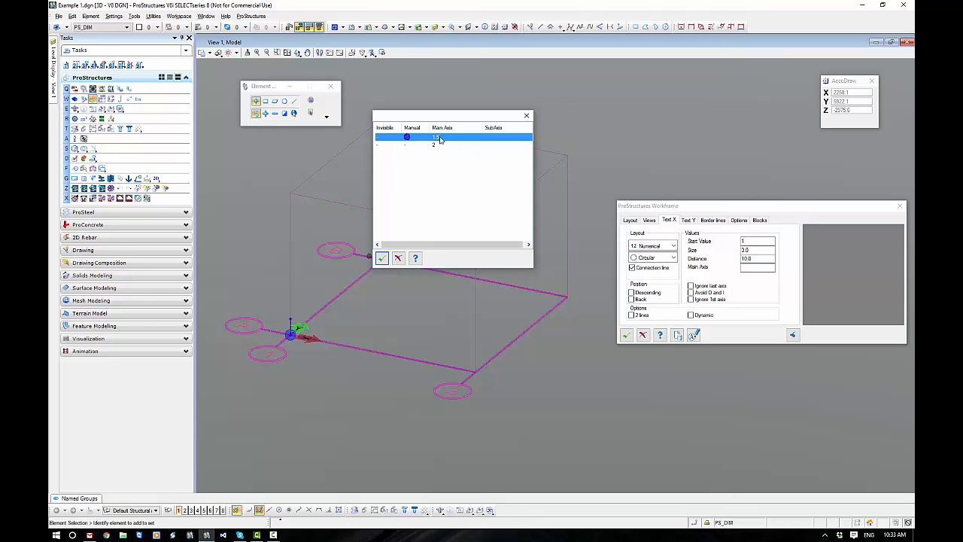
double_click(408, 139)
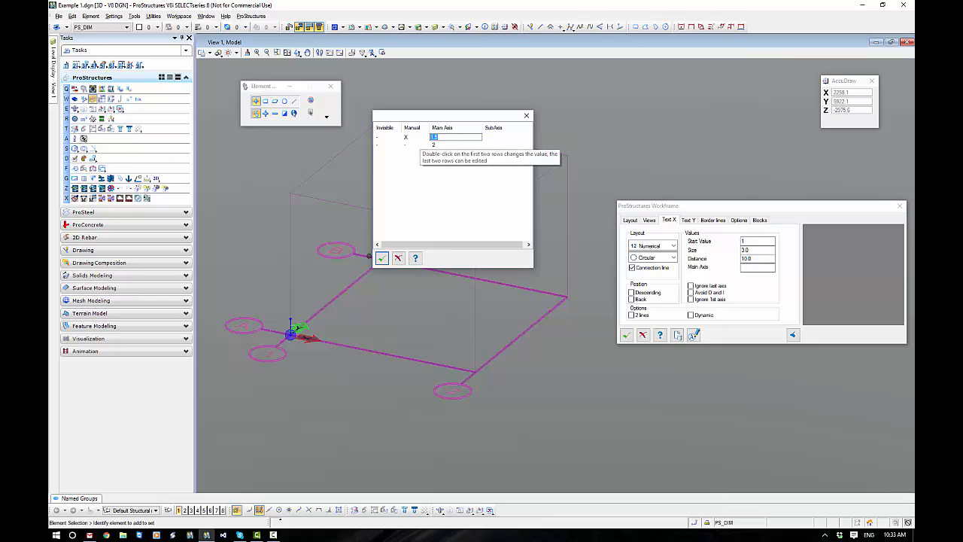
key(Return)
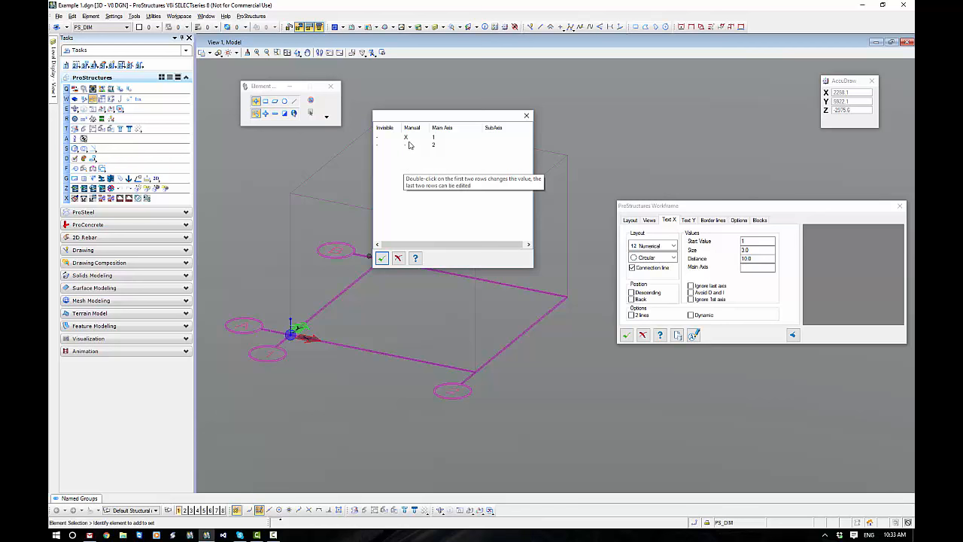
click(382, 258)
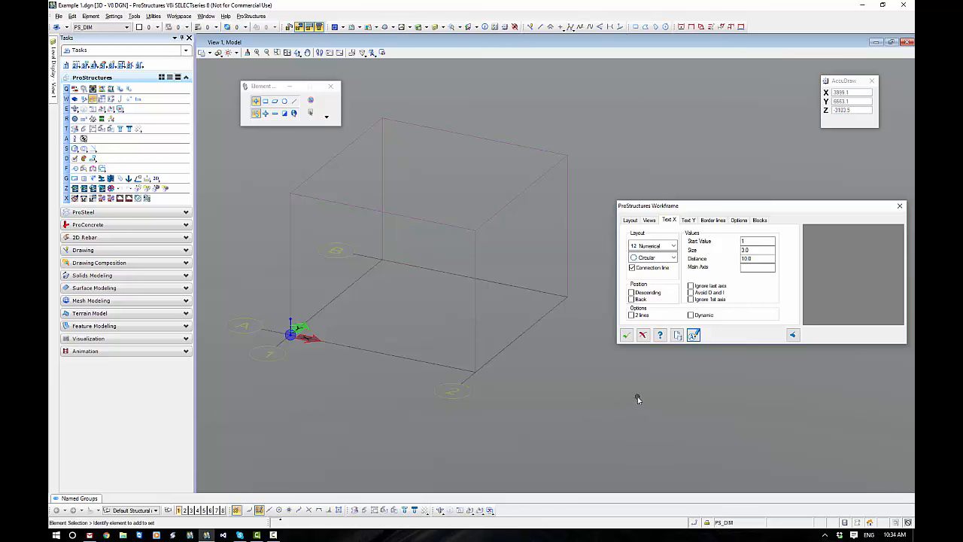
Review the workframe's bubble and label colours, text scale, line types and text styles, keeping the Standard text style
click(739, 219)
drag(736, 206, 619, 150)
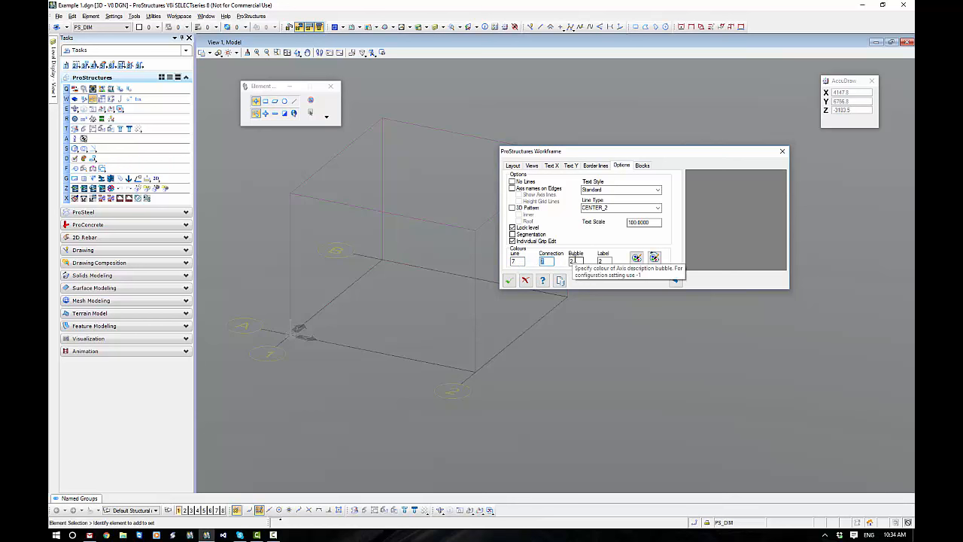
double_click(576, 261)
double_click(607, 261)
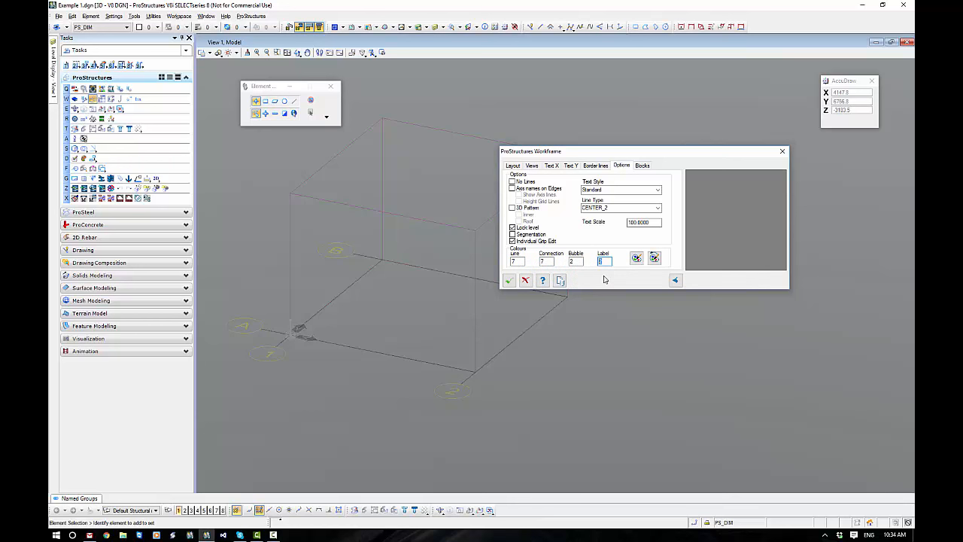
double_click(630, 222)
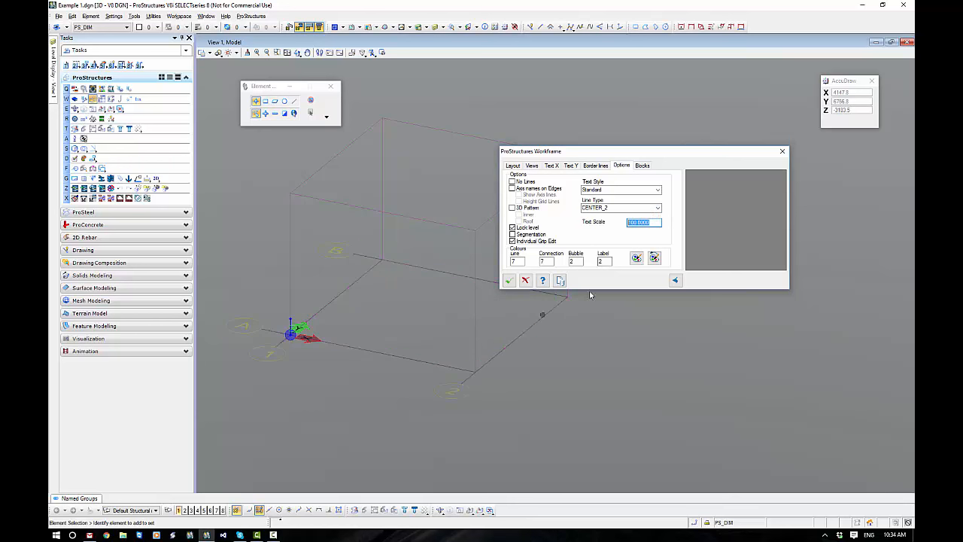
click(658, 208)
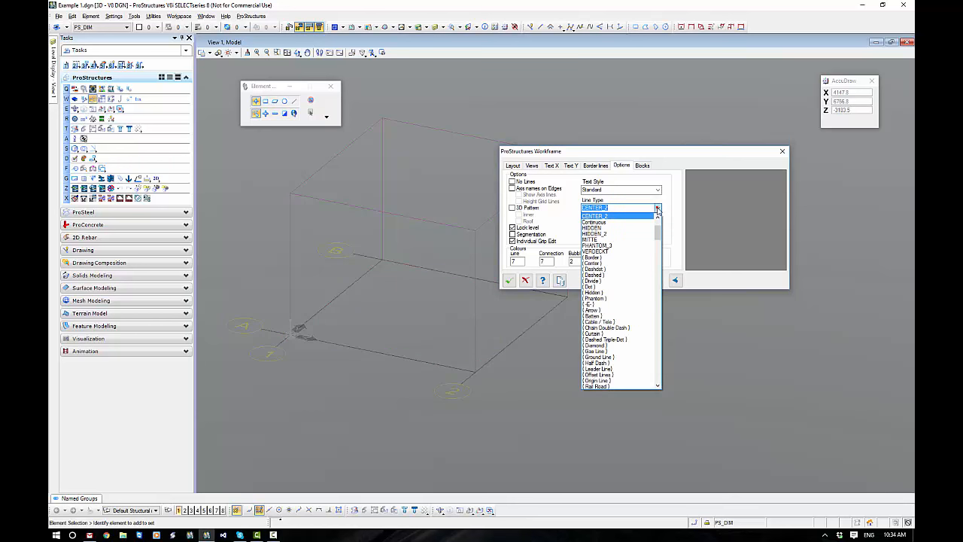
click(657, 209)
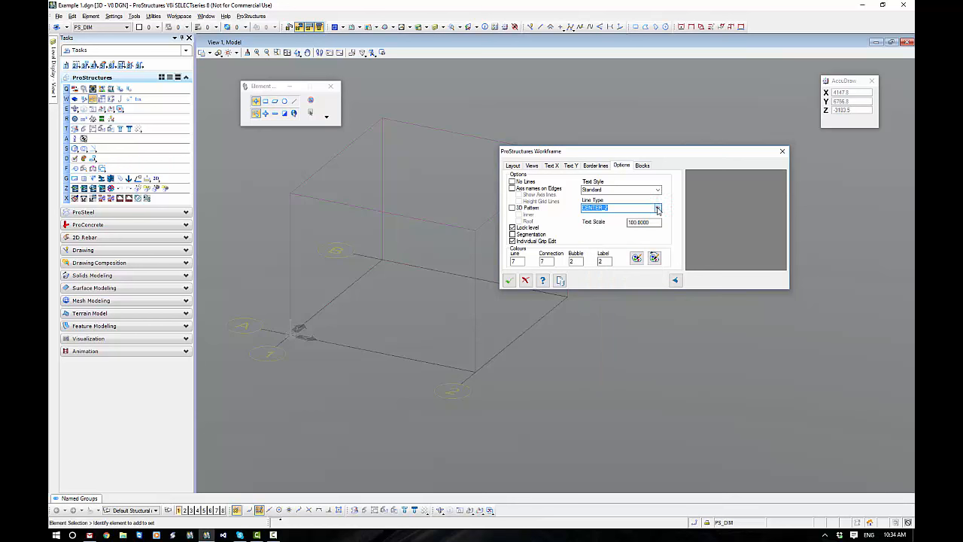
click(658, 190)
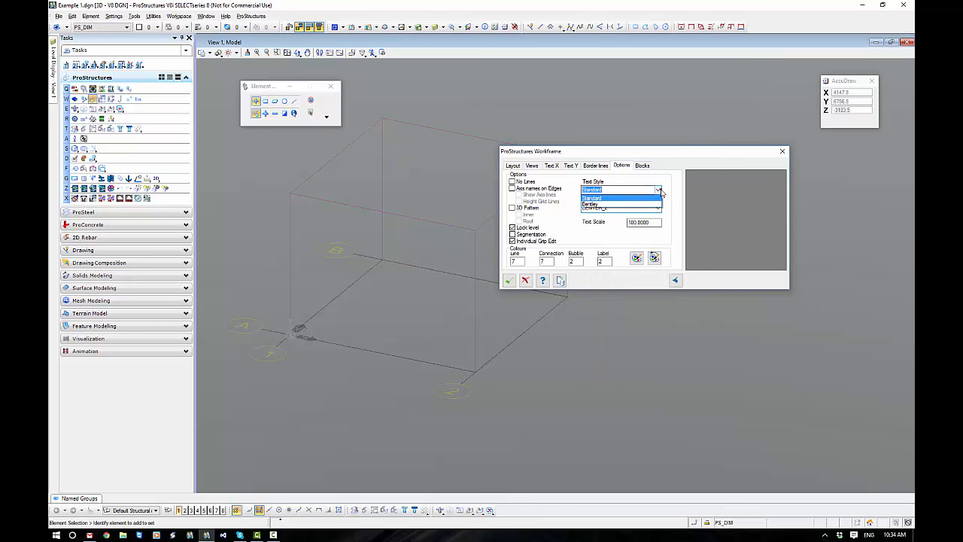
click(611, 199)
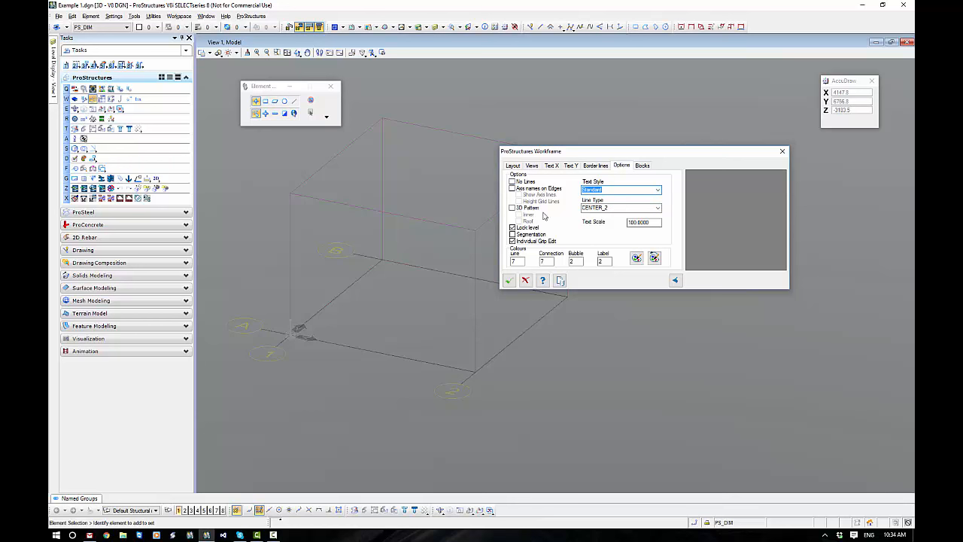
Examine the font settings of the Standard text style in the text style definitions and close them
click(389, 82)
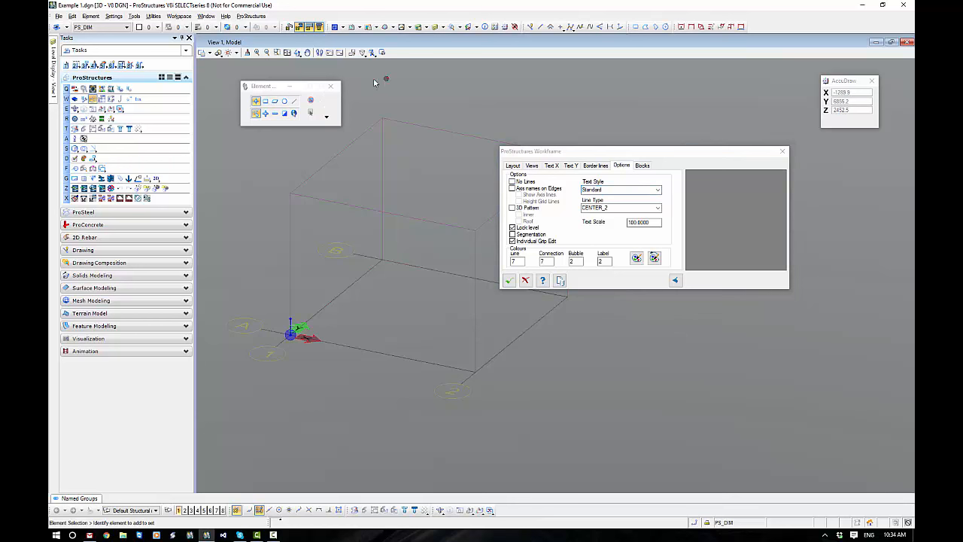
click(114, 17)
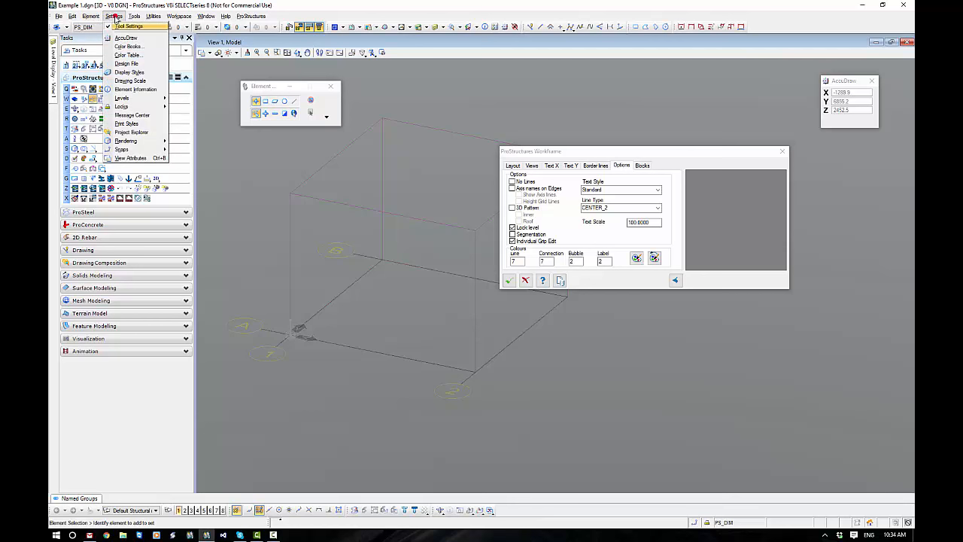
mouse_move(88, 18)
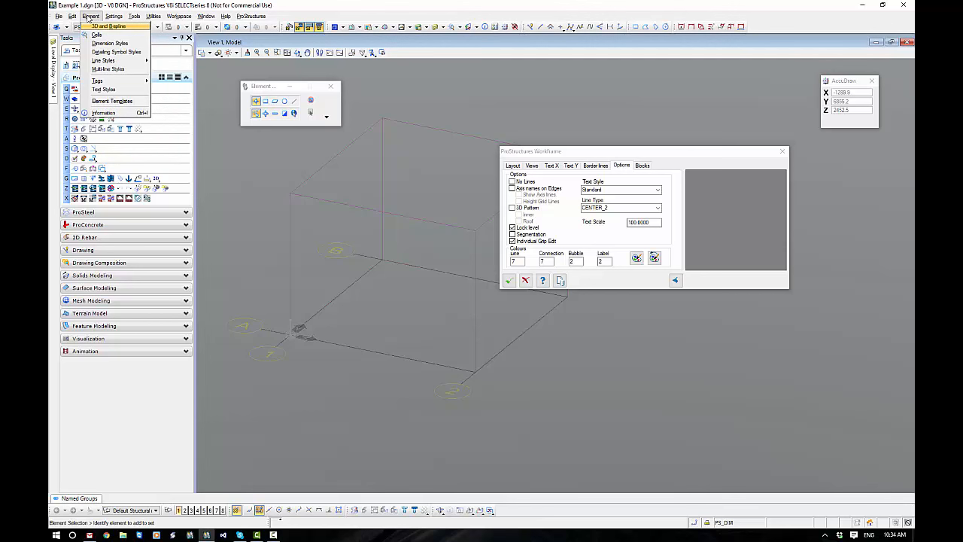
click(105, 89)
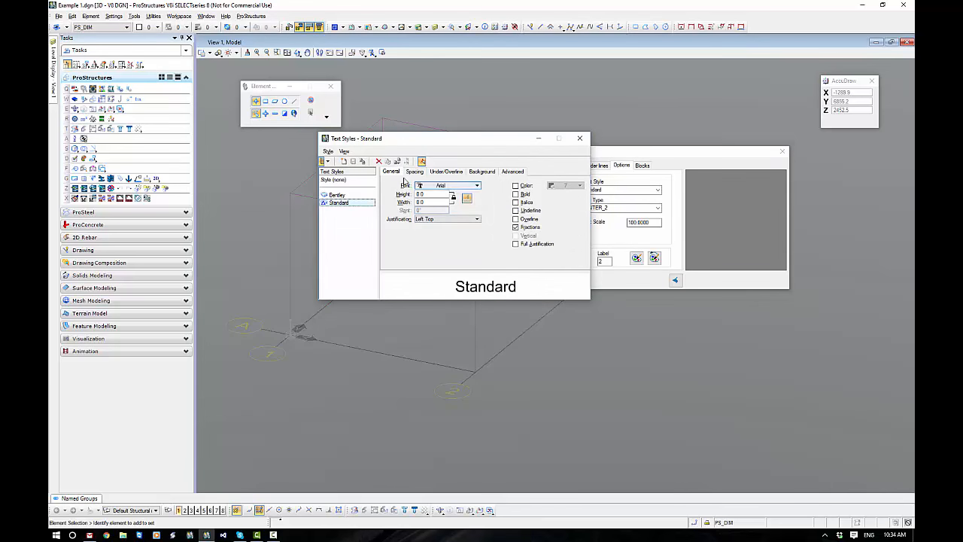
click(476, 186)
click(476, 186)
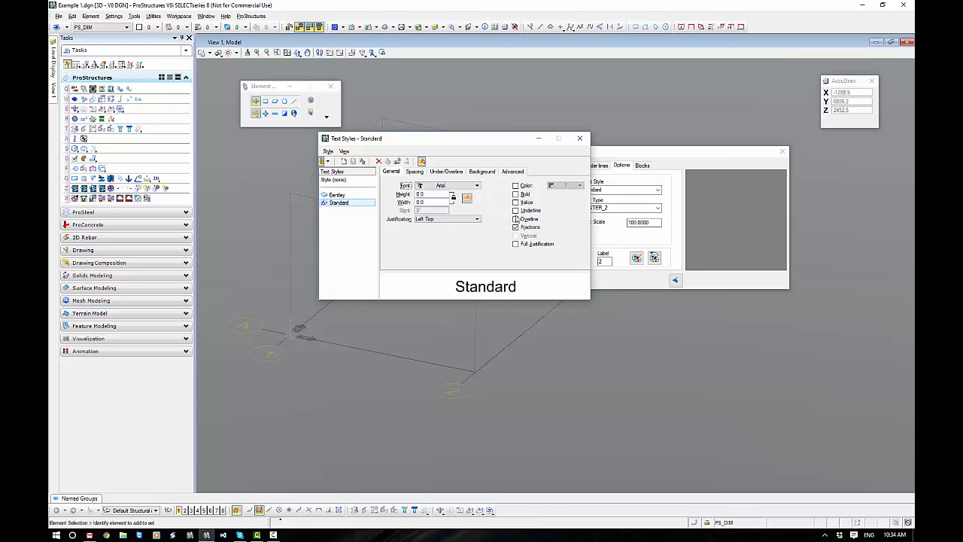
click(580, 140)
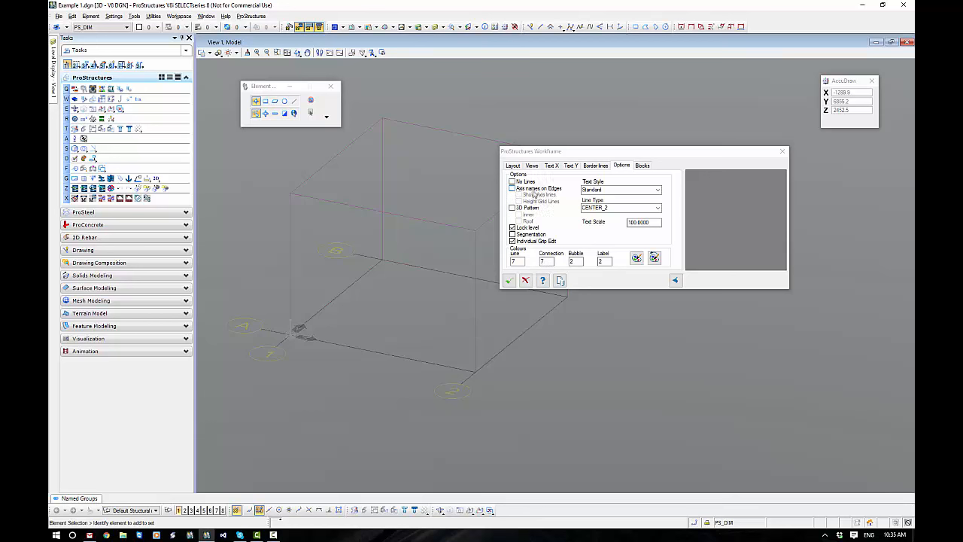
Try showing the axis names on the view edges and switch the option off again
click(541, 190)
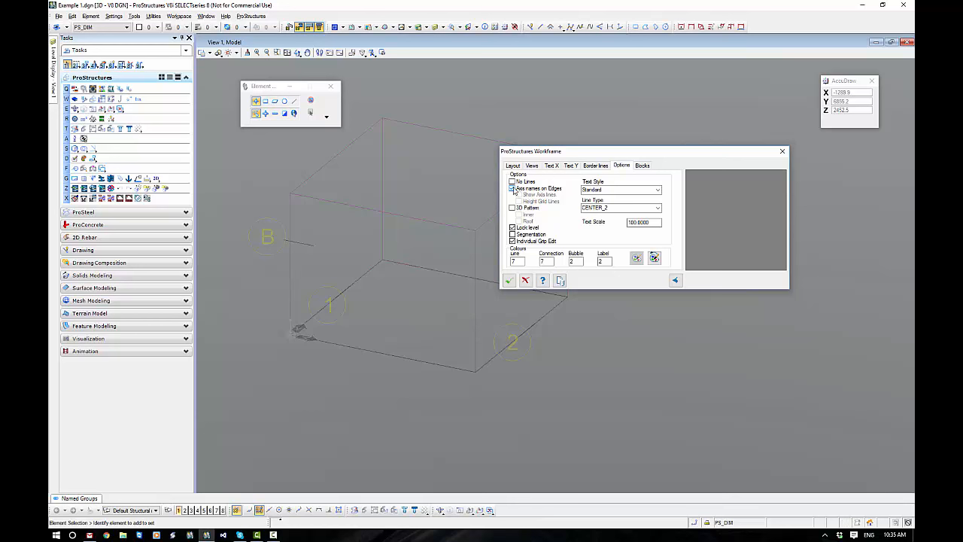
click(513, 189)
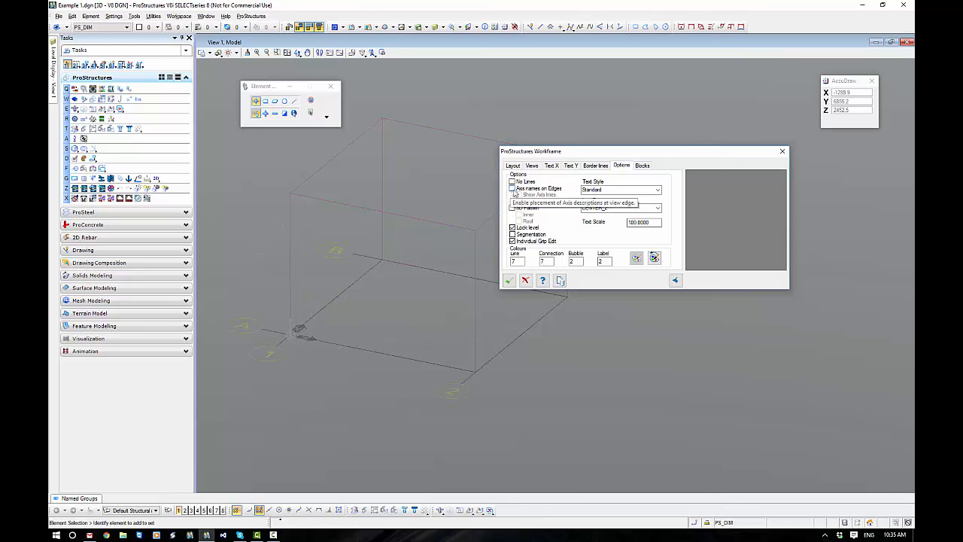
Accept the workframe options, reopen the workframe's PS properties to check its layout dimensions, and accept them unchanged
click(509, 282)
click(452, 392)
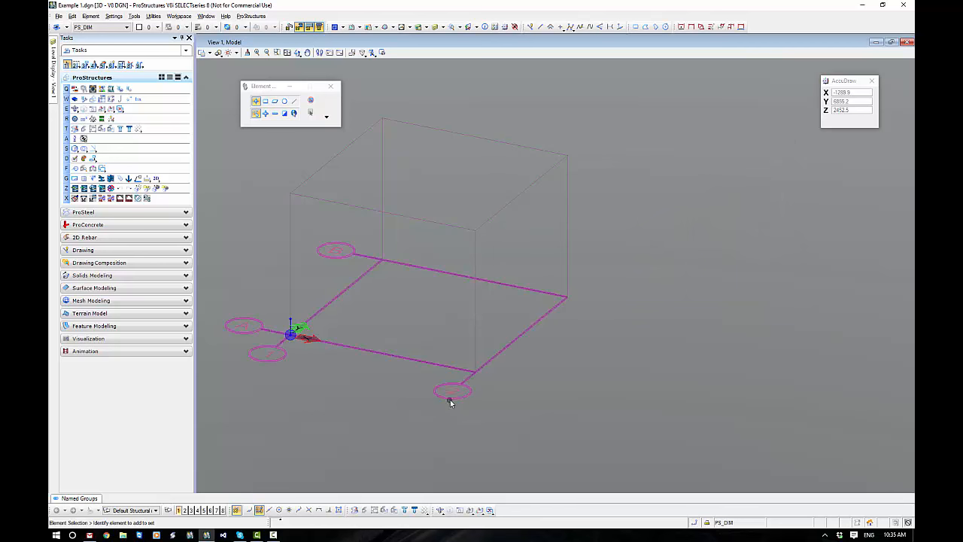
right_click(558, 364)
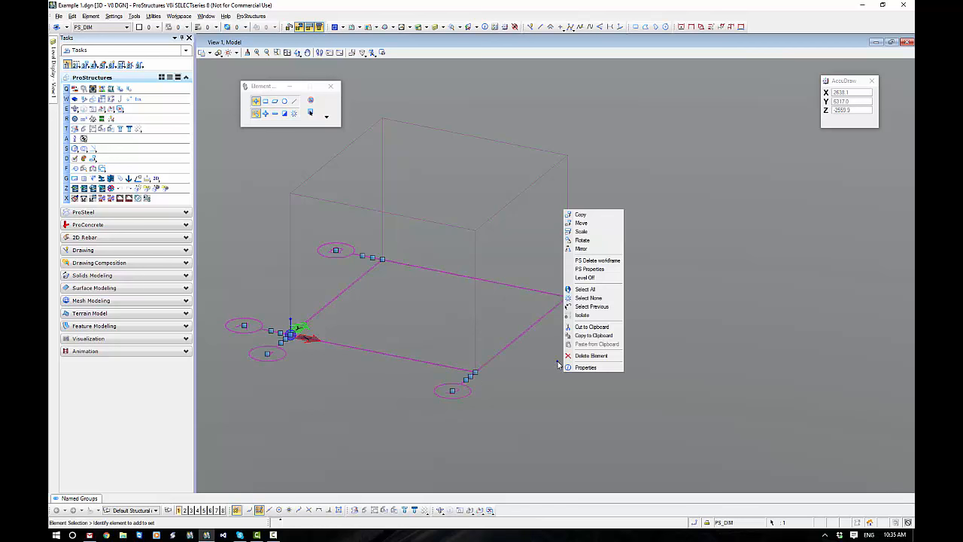
click(590, 268)
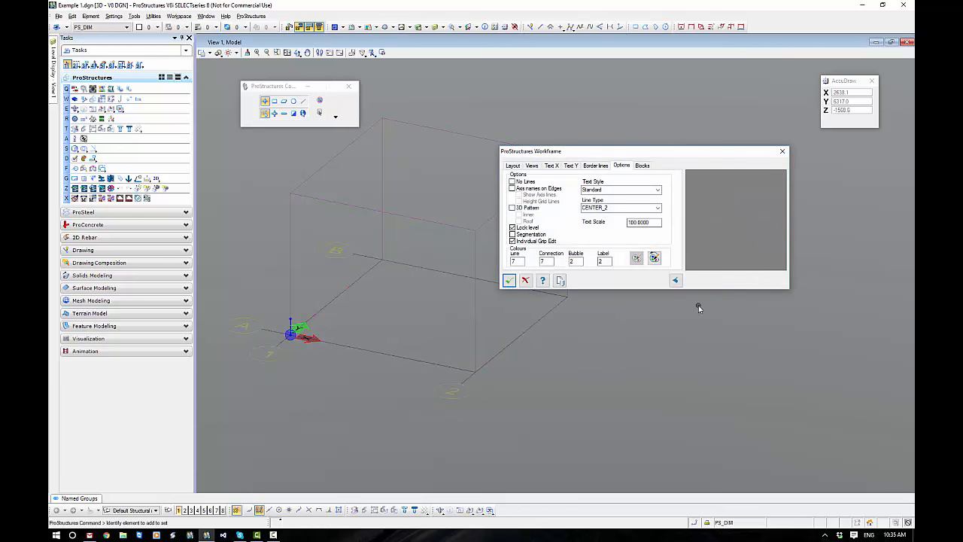
click(514, 165)
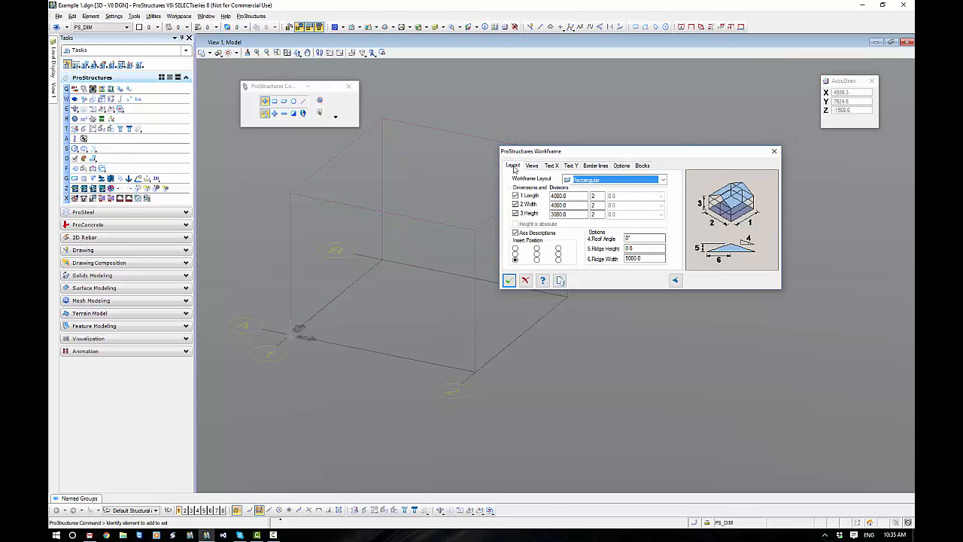
click(509, 280)
Insert a second workframe with its origin at the first workframe's rear base corner at axes B and 1, oriented parallel to it
scroll(536, 332, down, 3)
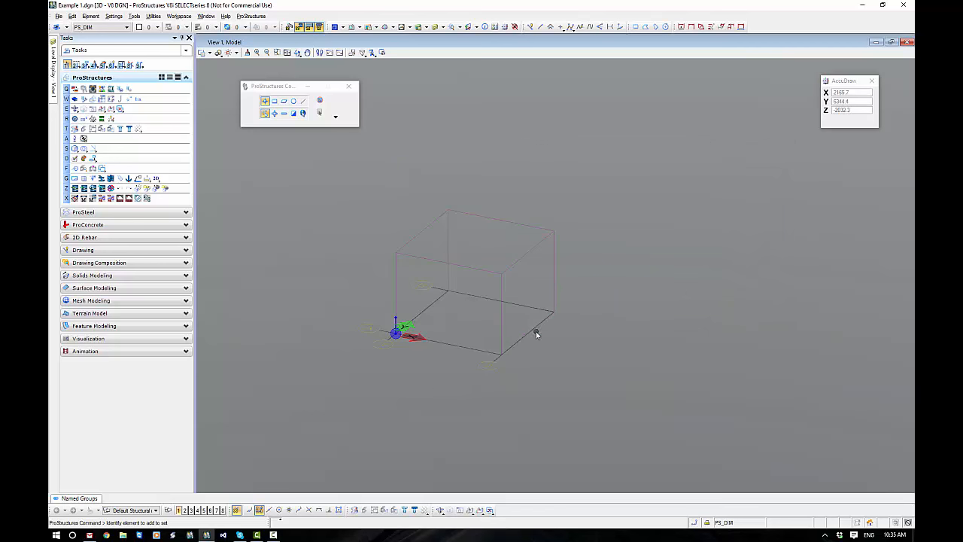
middle_drag(528, 329, 570, 333)
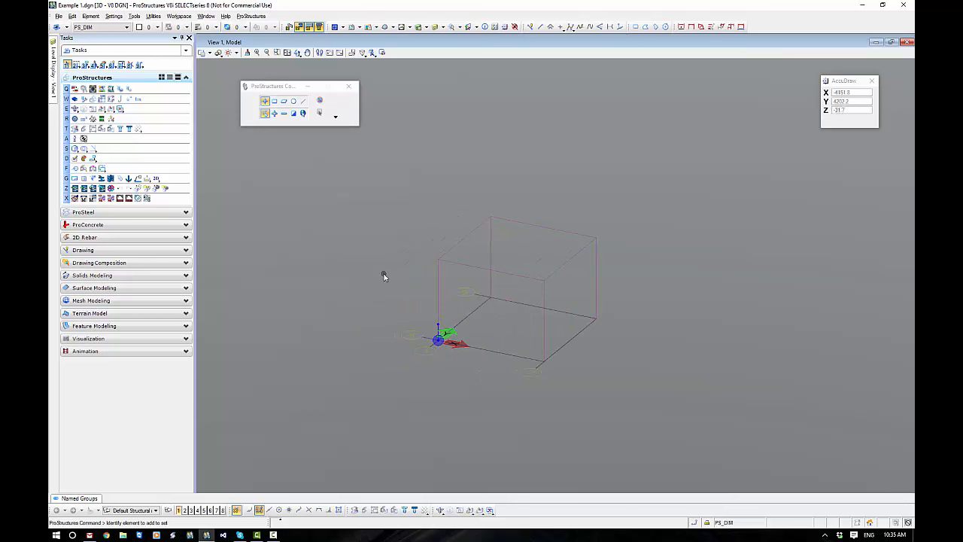
click(92, 99)
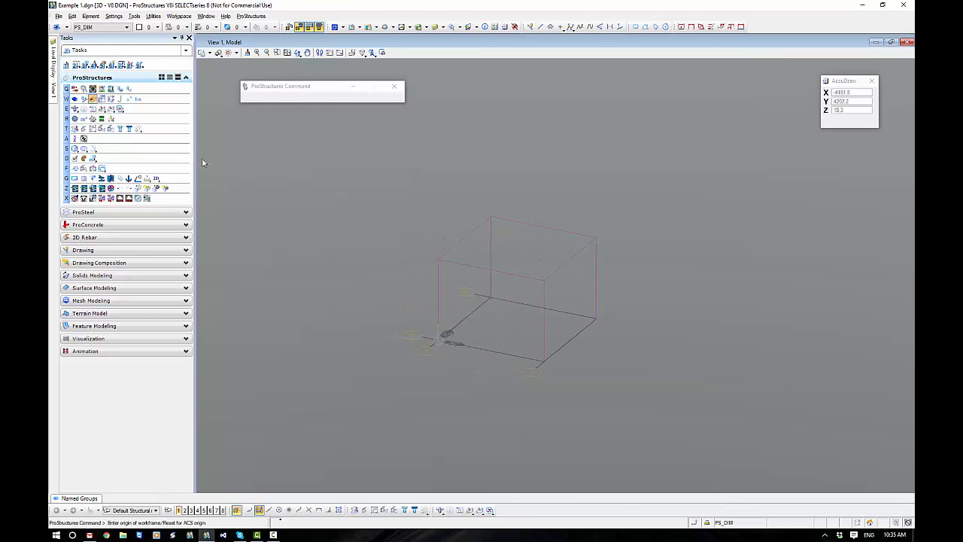
click(491, 297)
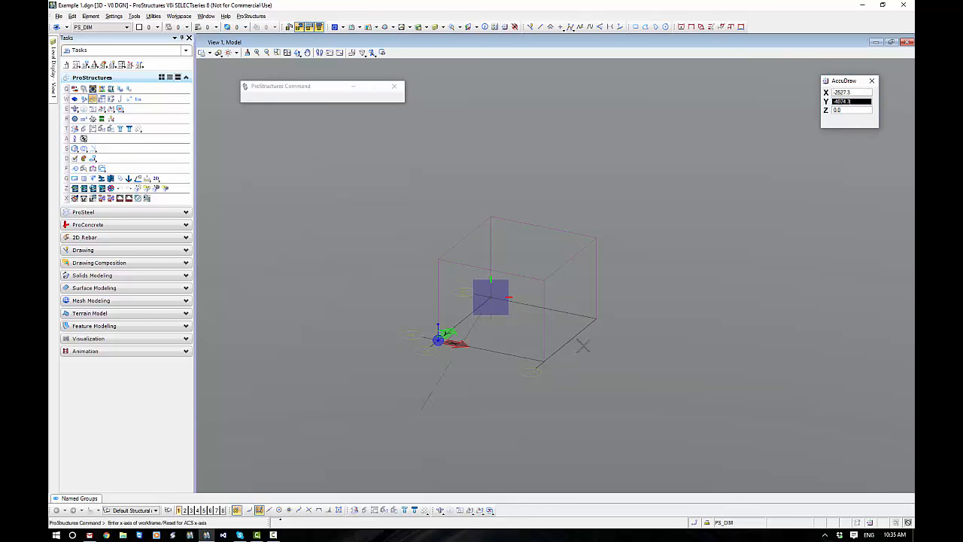
click(695, 283)
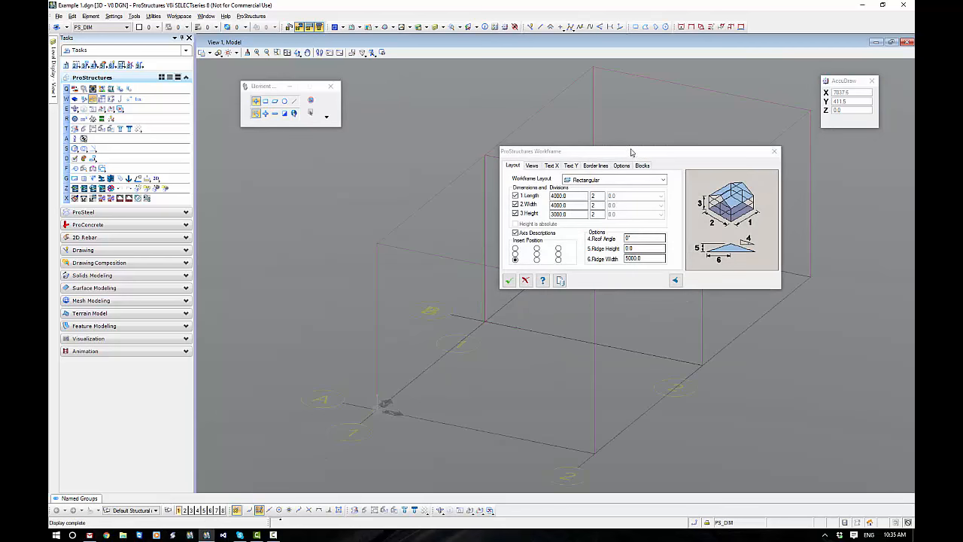
Switch the second workframe's width to individual divisions and enter two width divisions of 4000
drag(634, 151, 659, 416)
middle_drag(523, 362, 468, 265)
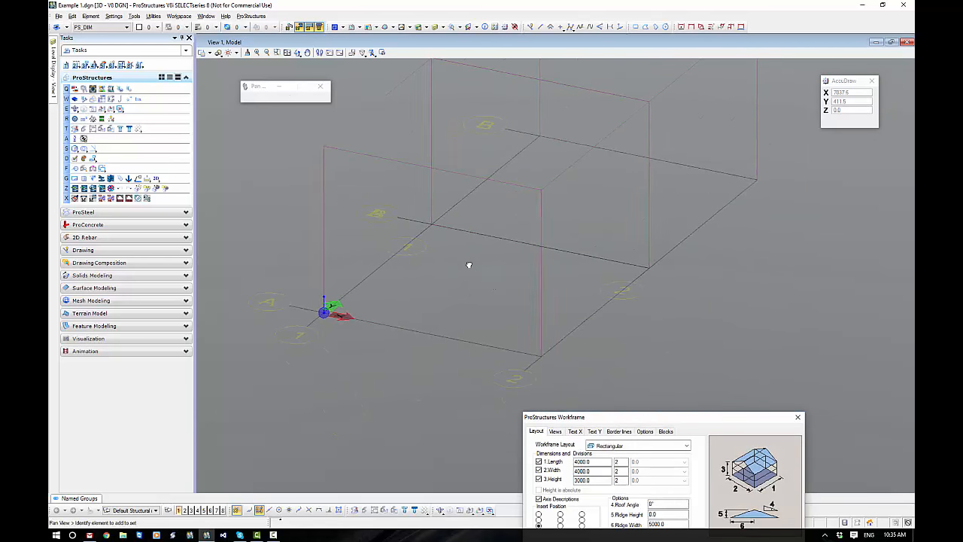
scroll(530, 264, down, 3)
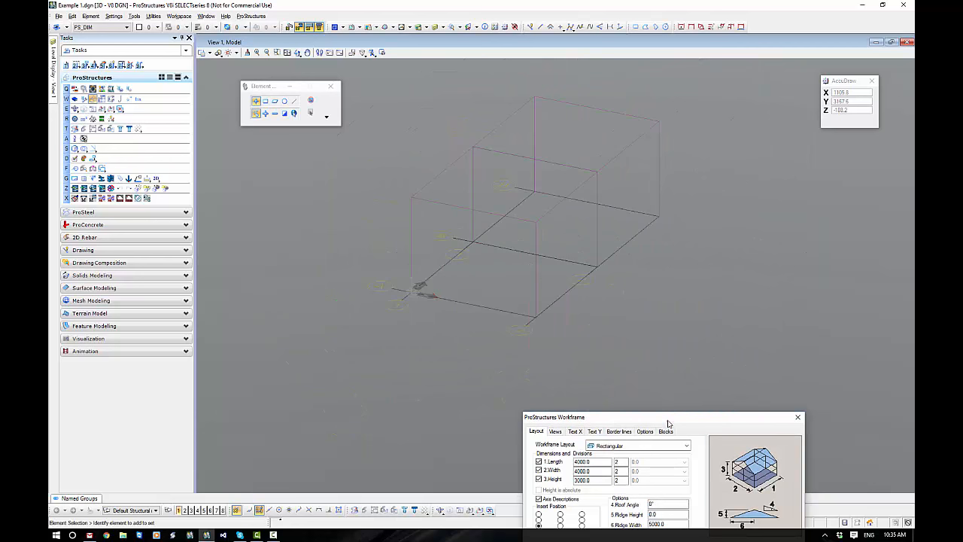
drag(667, 413, 738, 280)
middle_drag(665, 253, 520, 310)
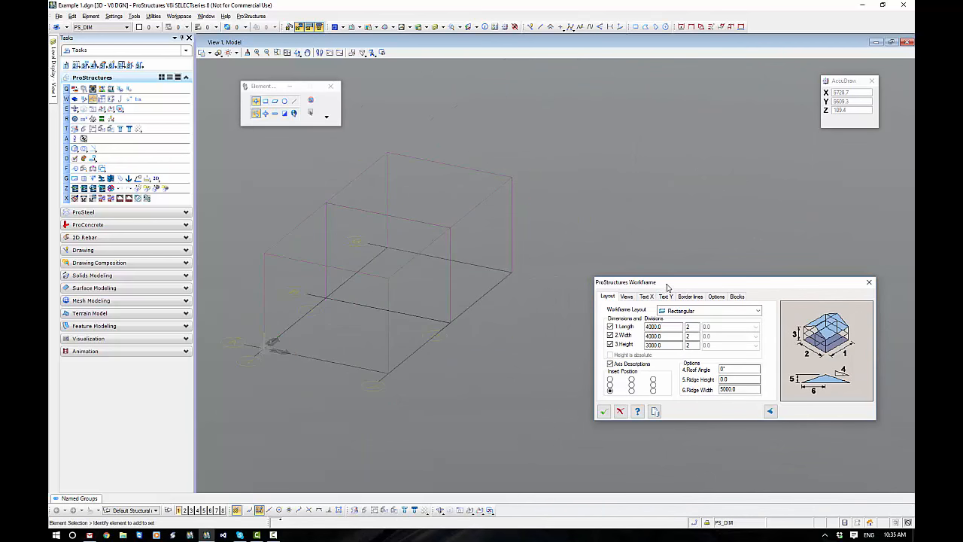
drag(667, 287, 648, 230)
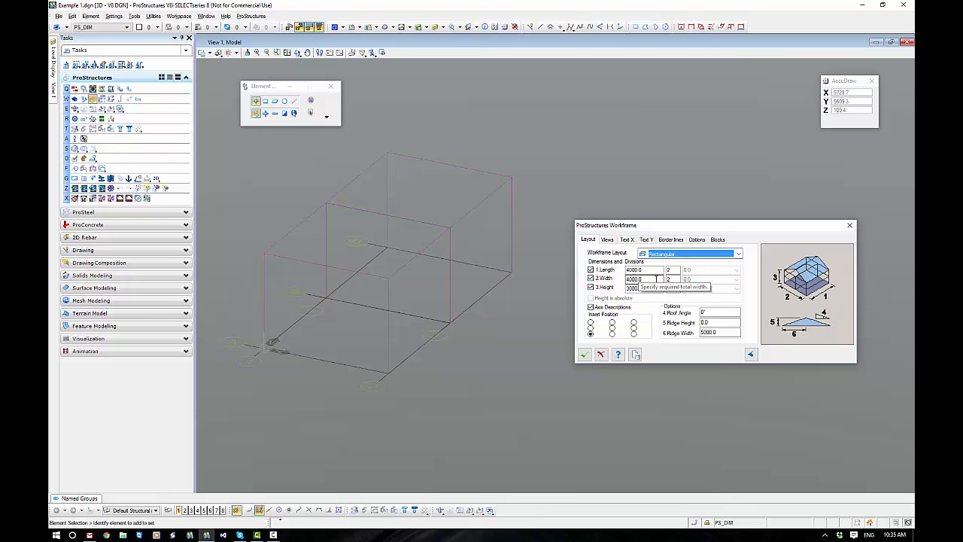
click(591, 279)
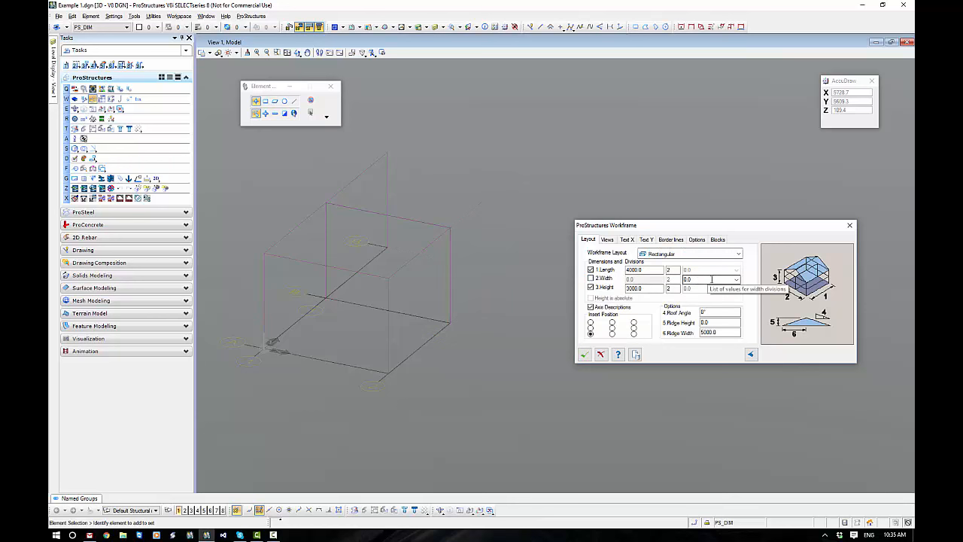
click(736, 280)
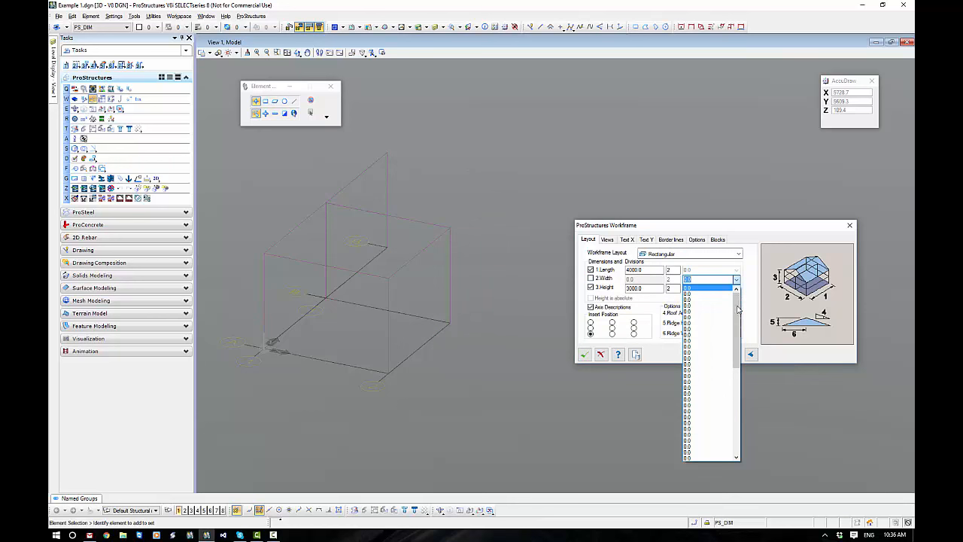
click(693, 292)
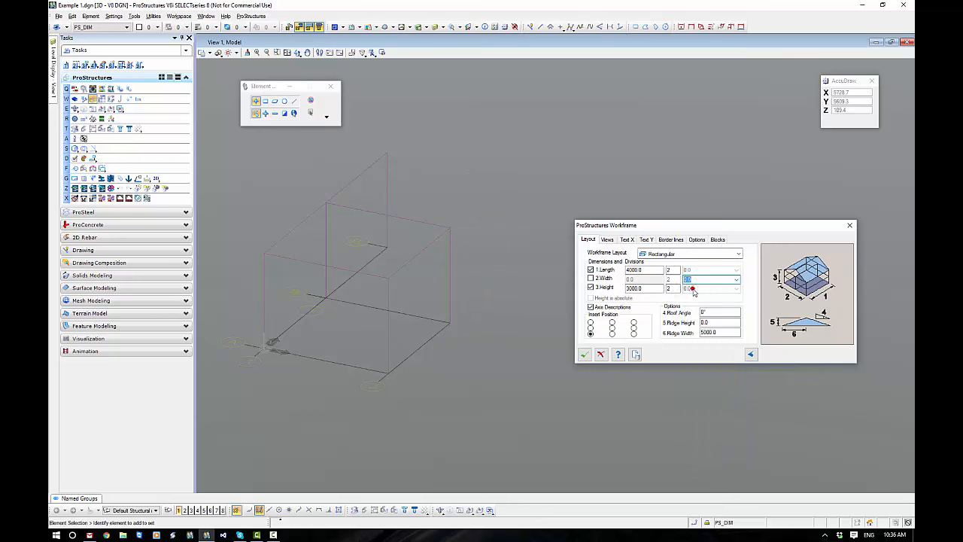
text(4000)
click(737, 280)
click(694, 293)
click(737, 280)
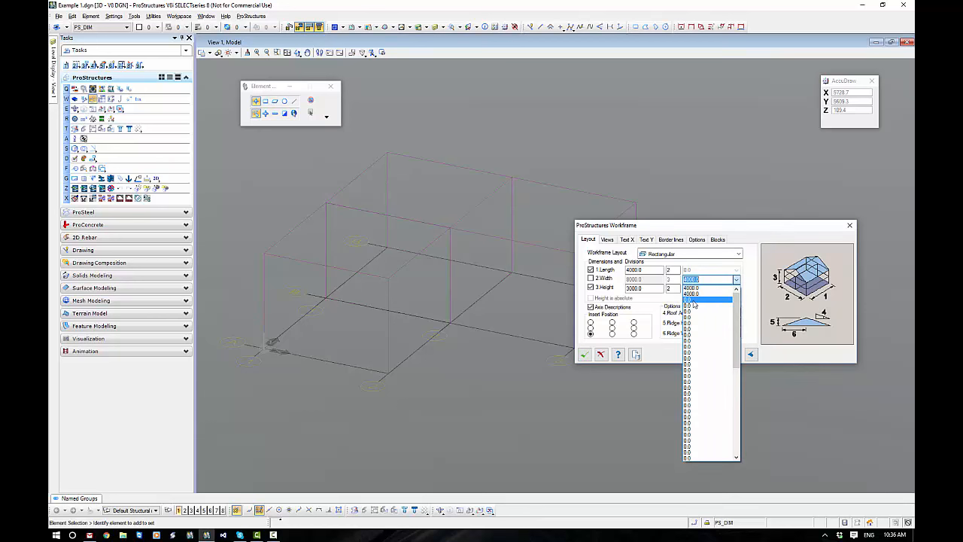
click(704, 225)
Switch the second workframe's height to individual divisions and enter two height divisions of 3000
drag(701, 228, 738, 256)
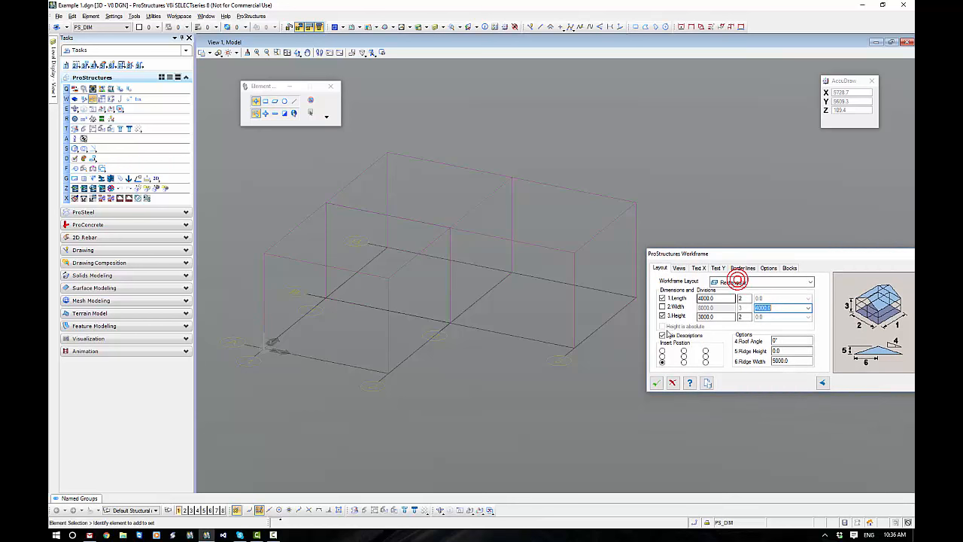
click(662, 316)
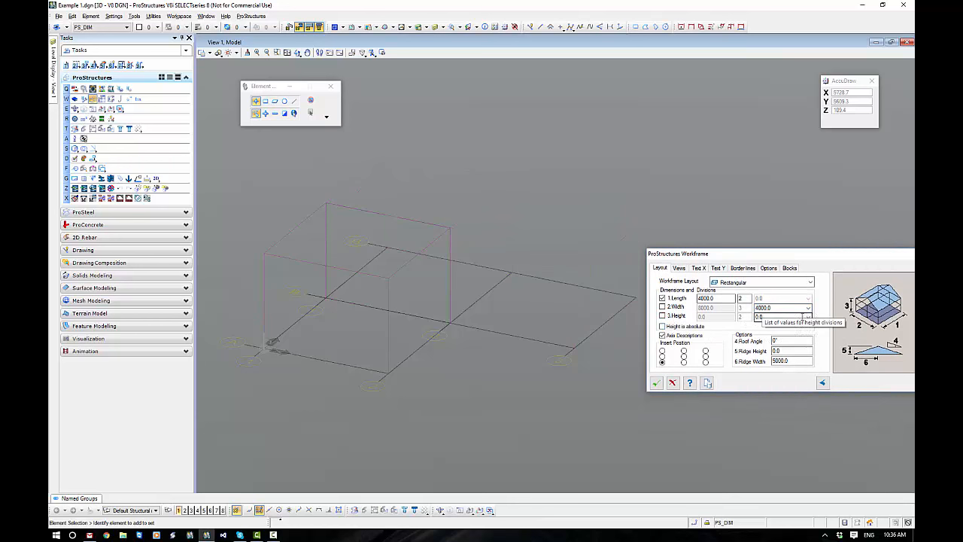
click(808, 317)
click(764, 329)
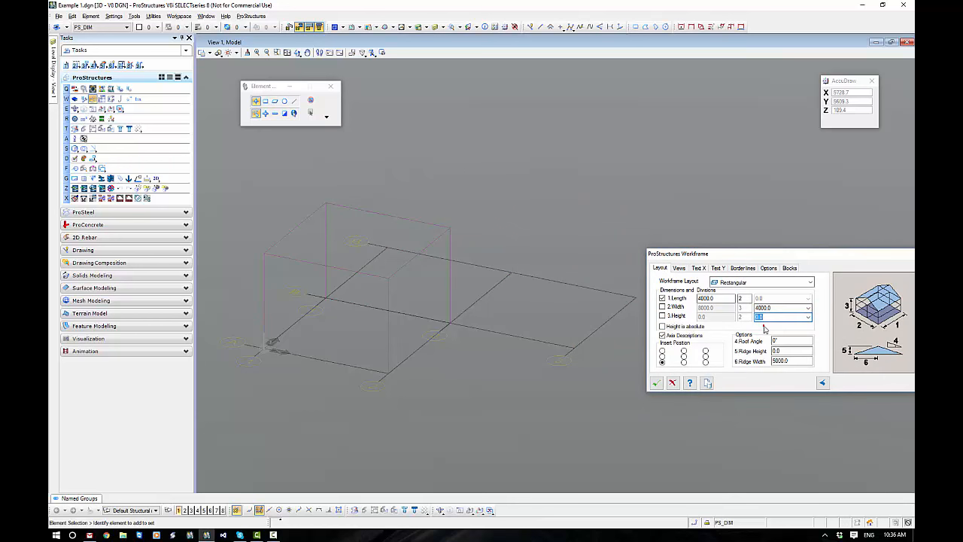
text(3000)
click(807, 317)
click(777, 332)
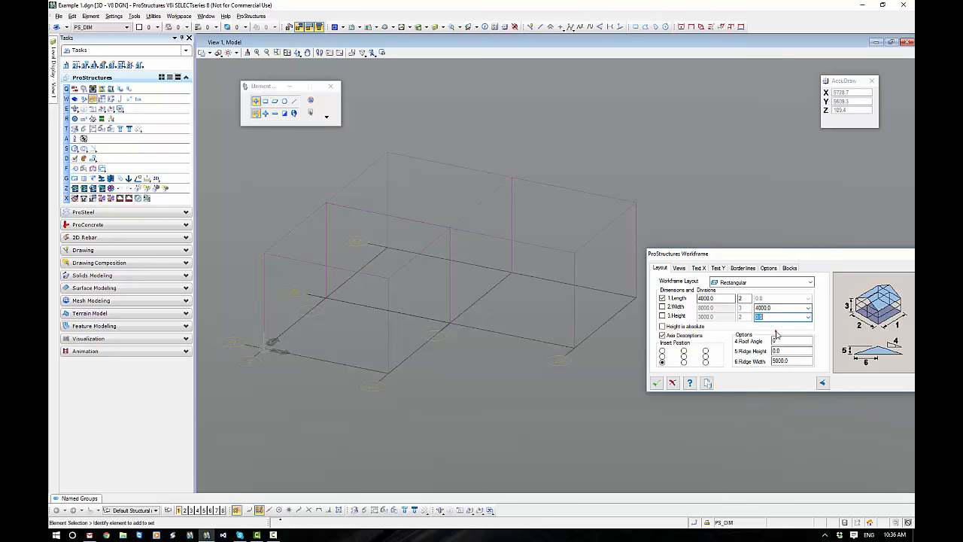
text(3000)
click(781, 309)
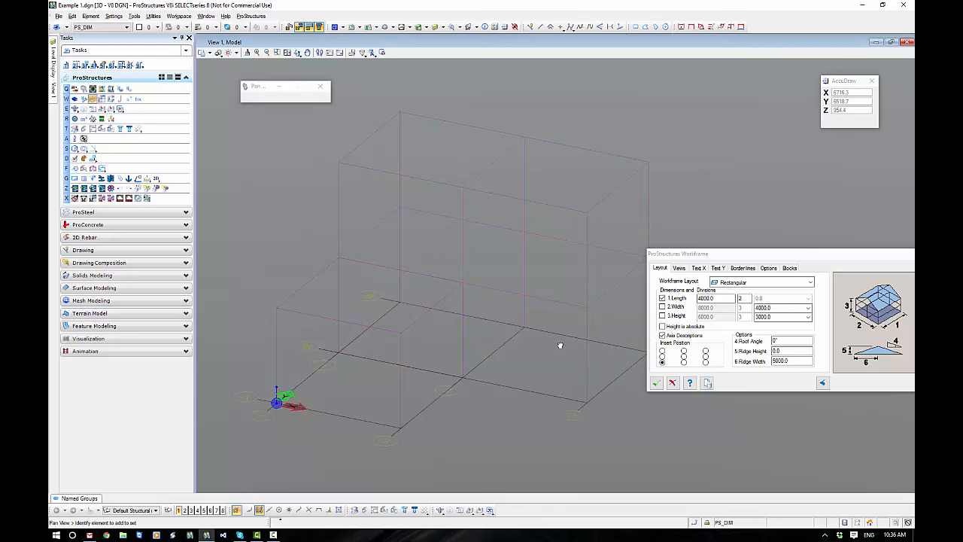
Try adding a third width division of 2500 to the second workframe
click(808, 308)
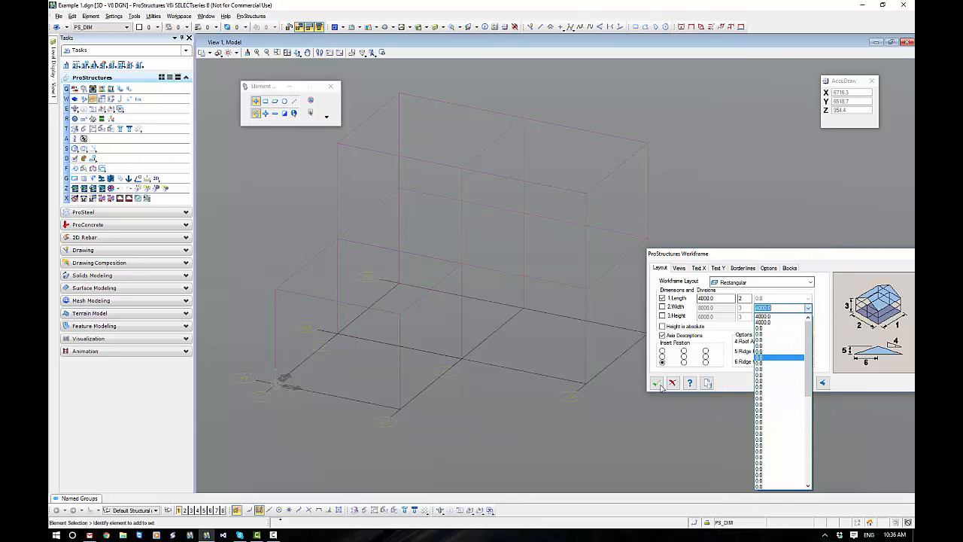
click(740, 254)
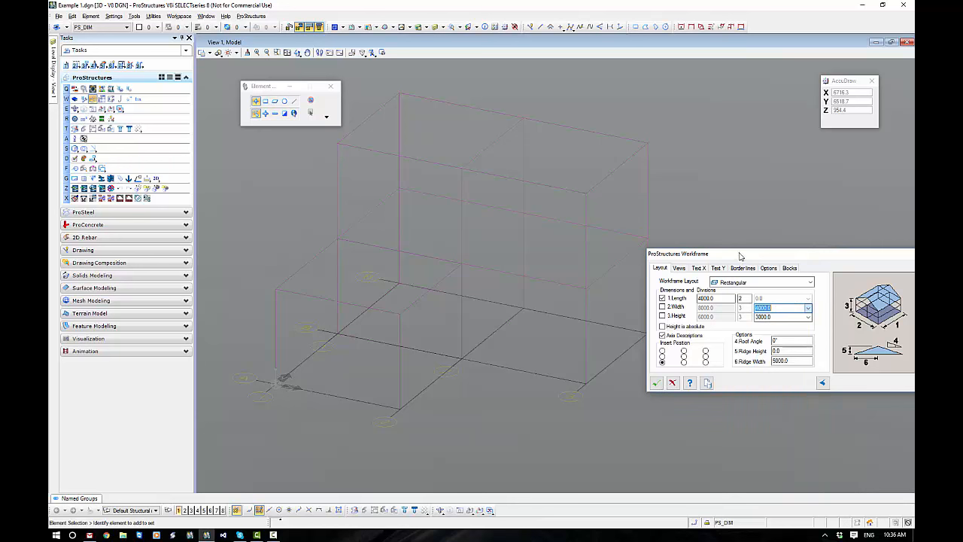
drag(785, 257, 753, 51)
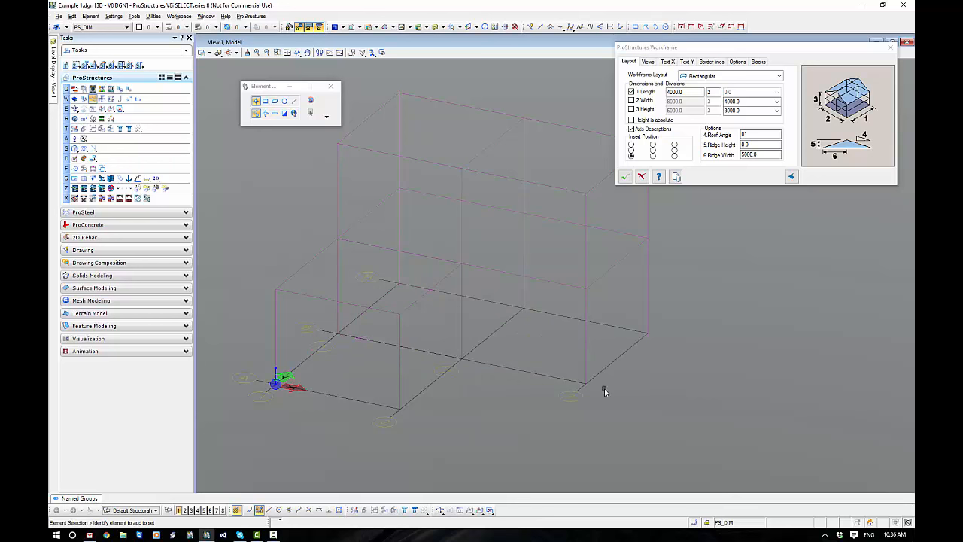
click(777, 101)
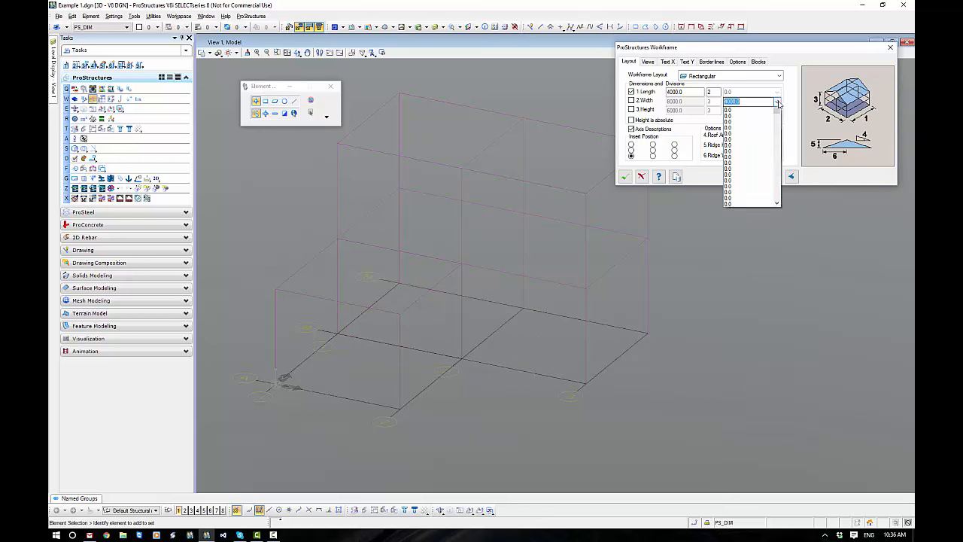
click(736, 124)
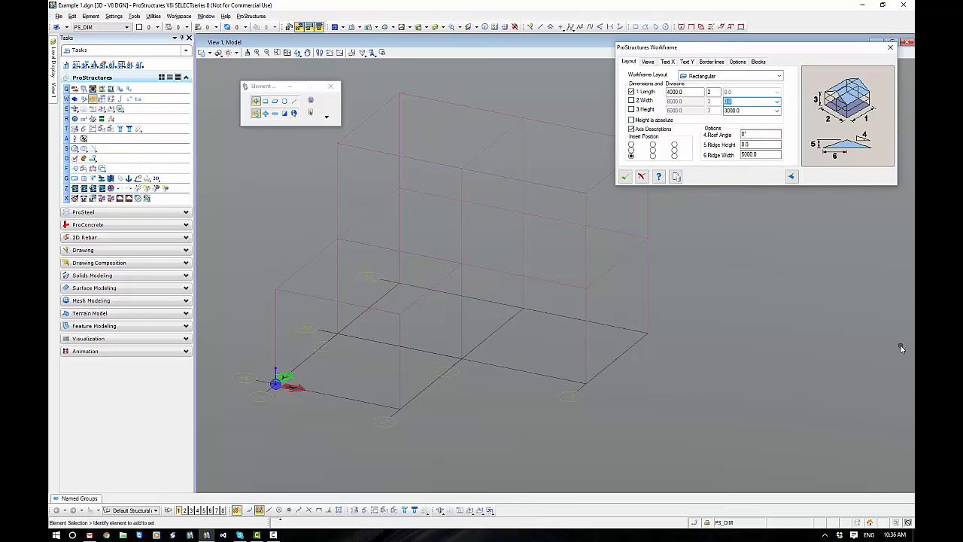
click(755, 111)
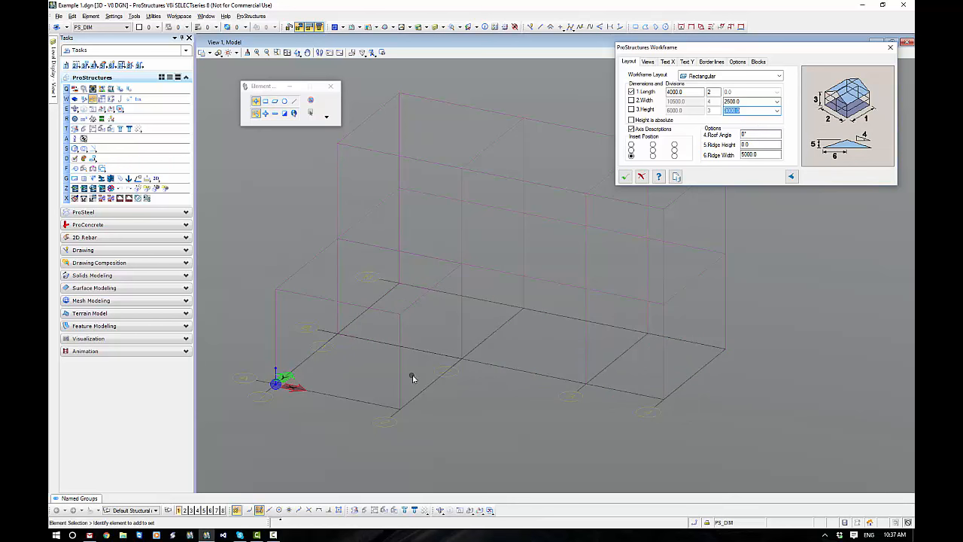
Remove the 2500 width division from the second workframe by setting it to 0
click(778, 101)
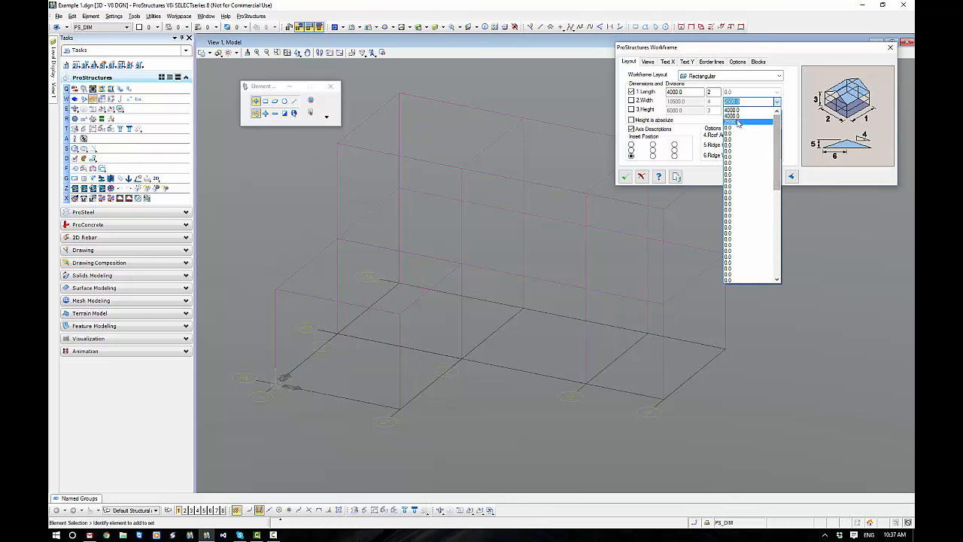
click(738, 123)
text(0)
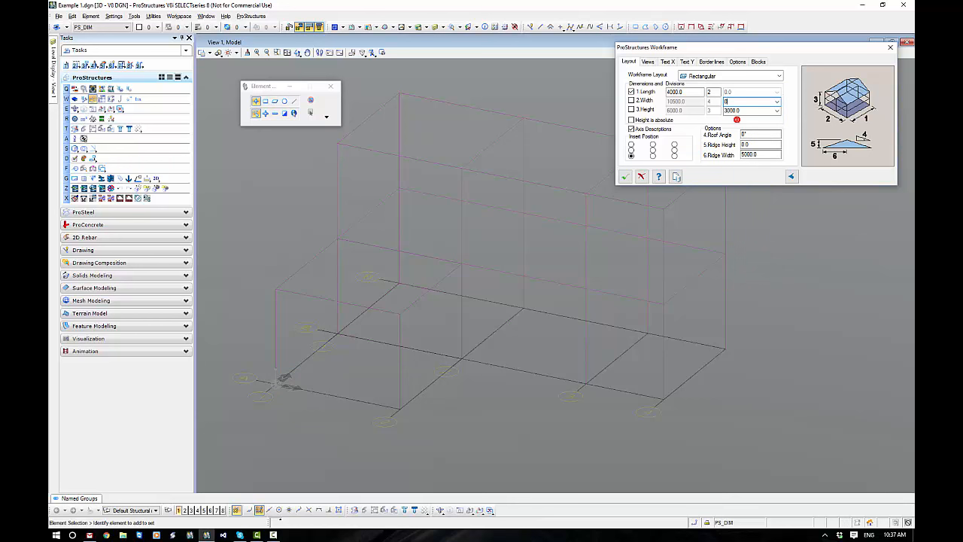
click(778, 102)
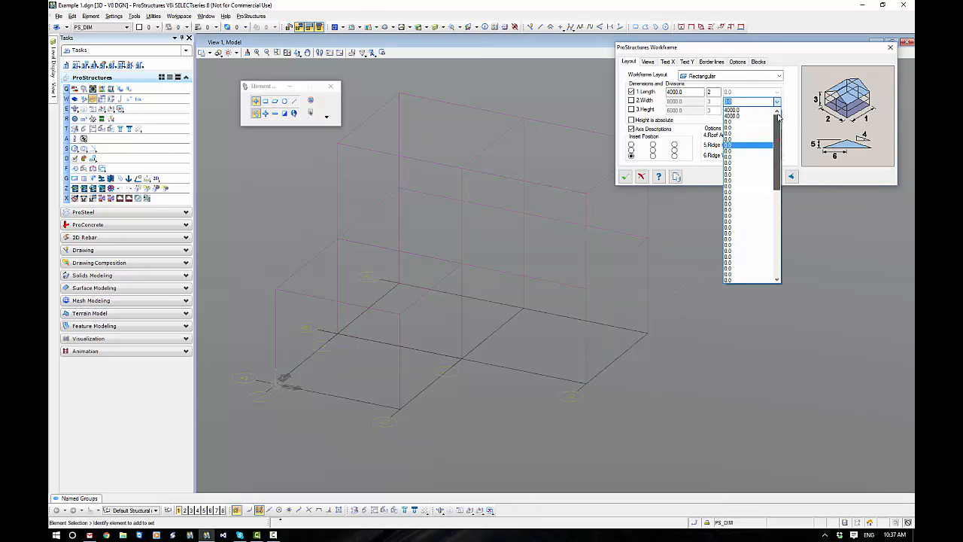
click(702, 269)
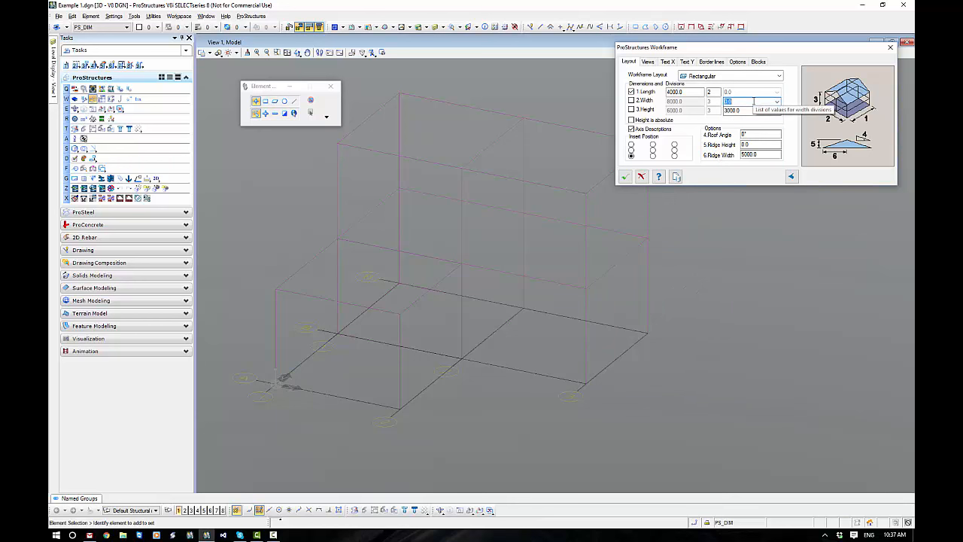
right_click(754, 101)
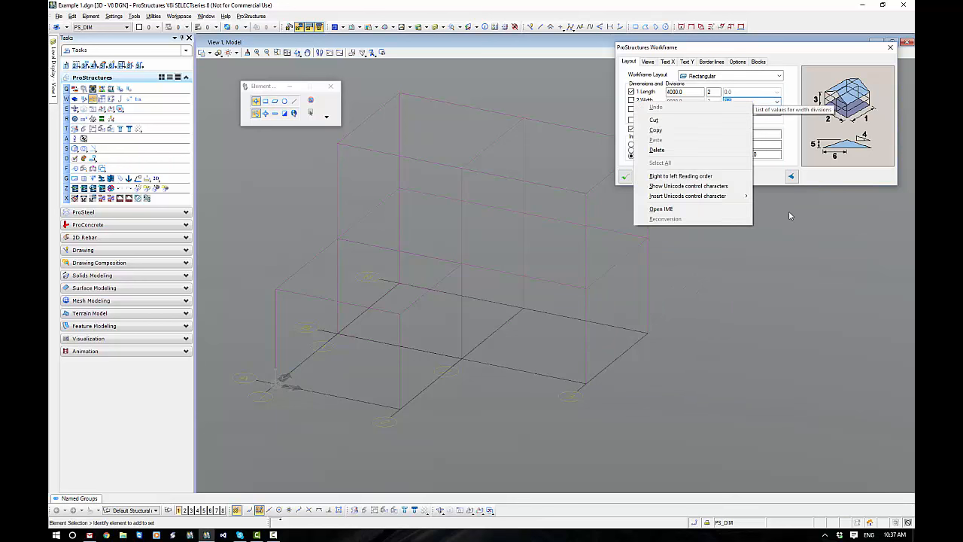
click(692, 242)
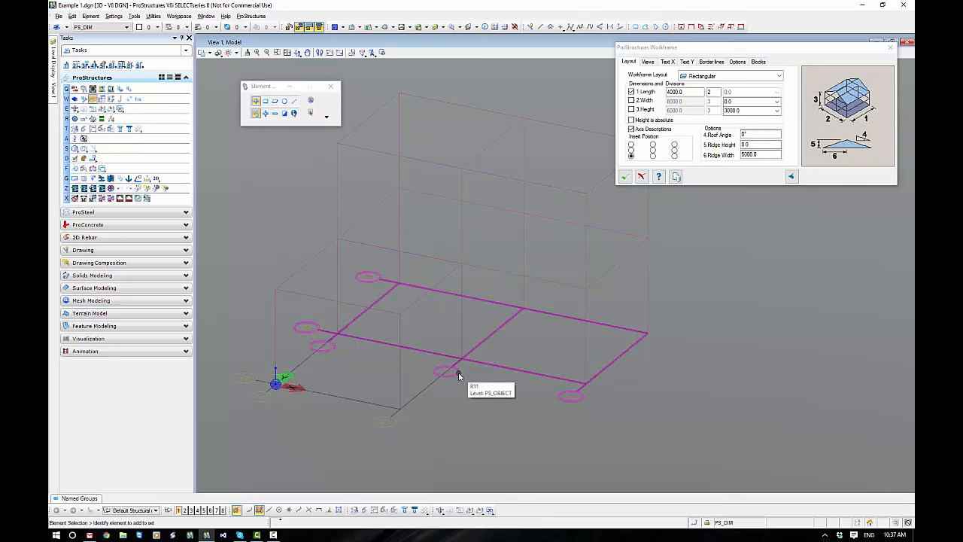
Set the start value of the second workframe's Y-axis descriptions to B
click(689, 63)
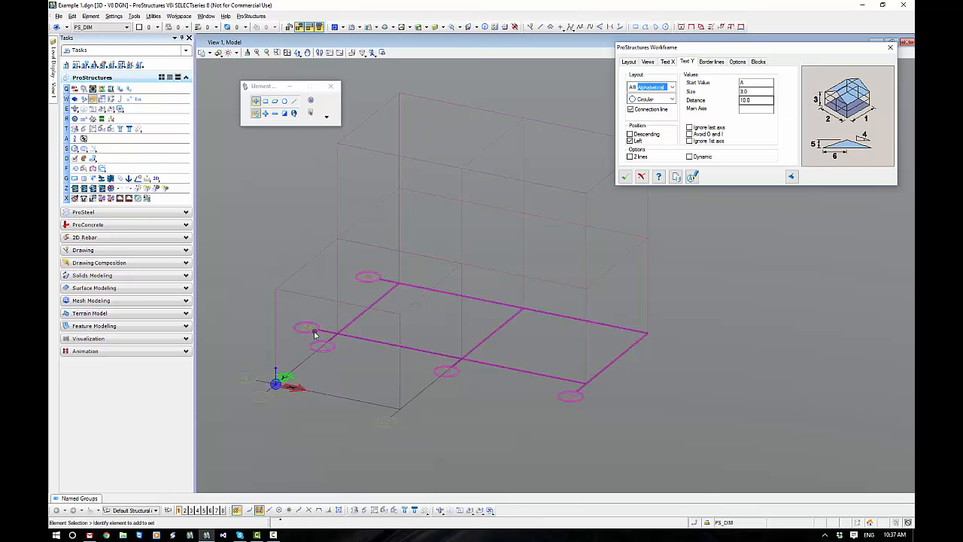
scroll(391, 290, up, 8)
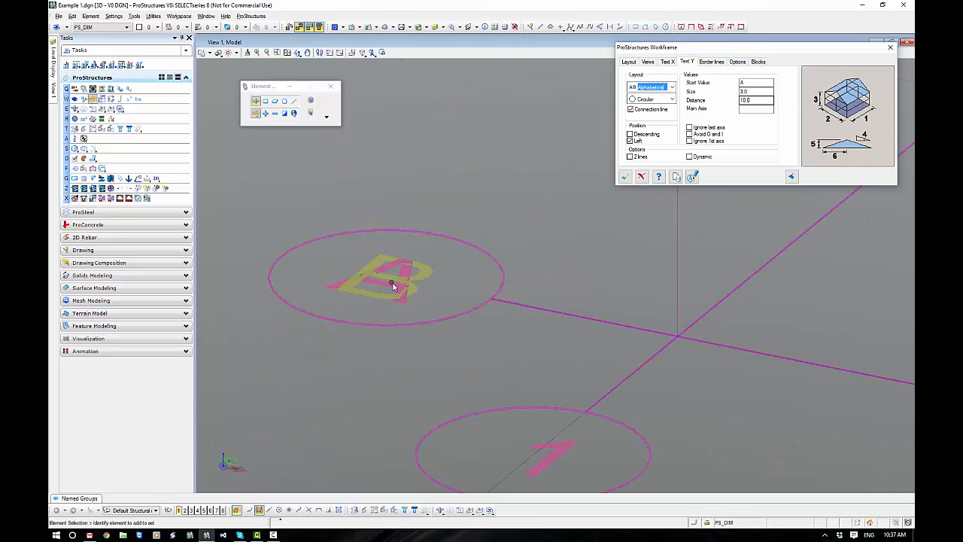
scroll(393, 286, down, 6)
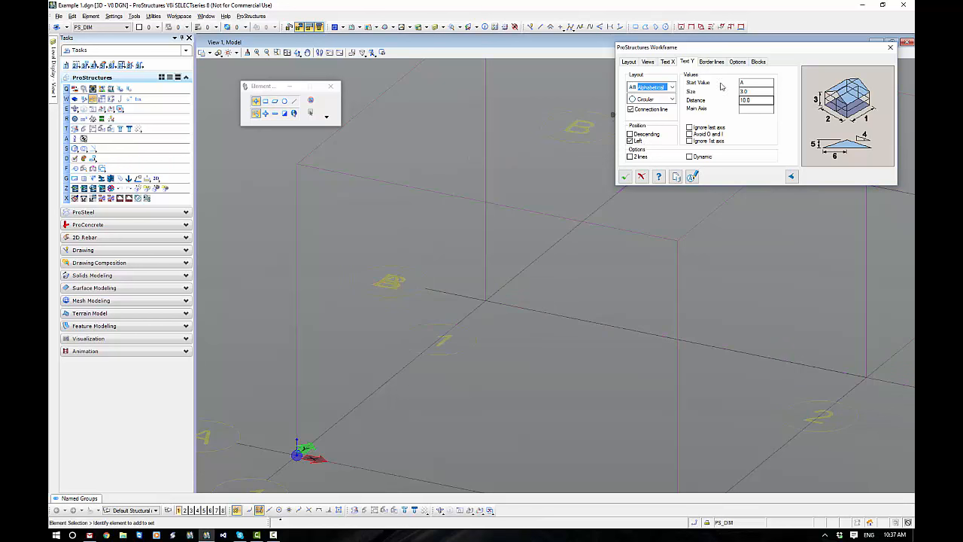
click(751, 82)
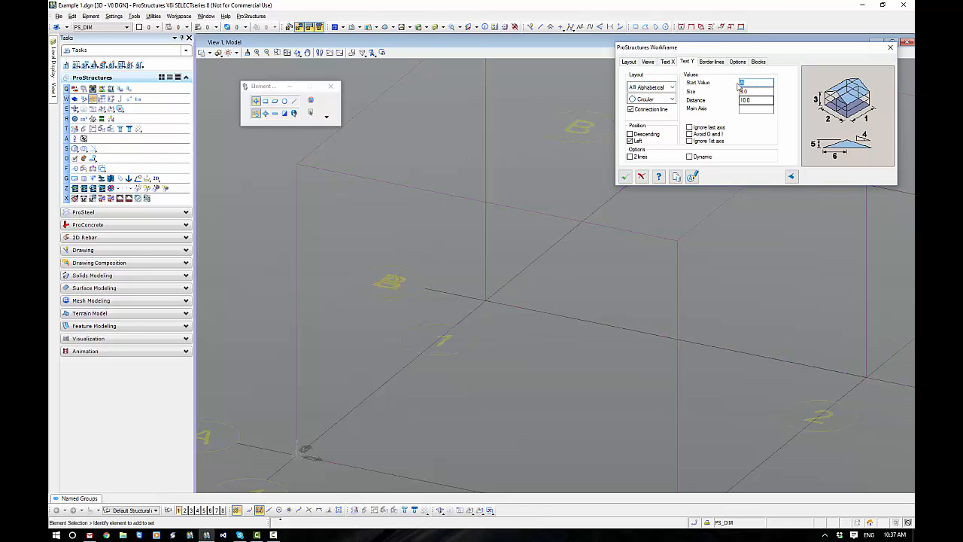
click(763, 92)
click(408, 302)
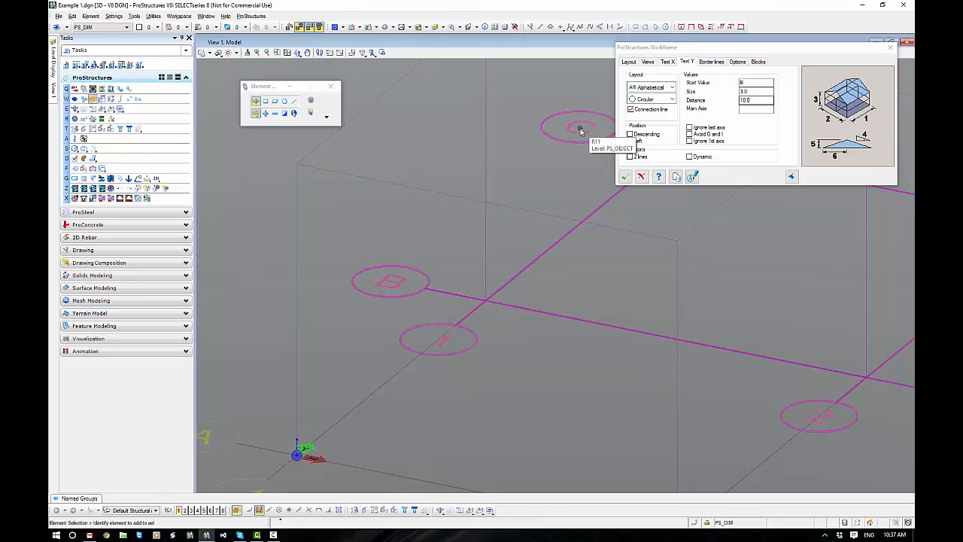
scroll(623, 297, down, 5)
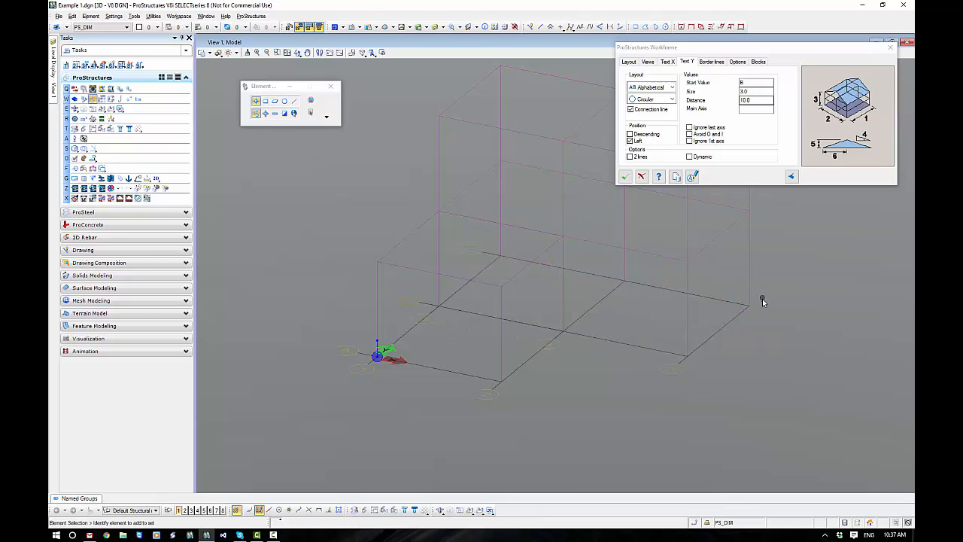
Place the second workframe's X-axis descriptions at the back and accept the workframe settings
click(667, 61)
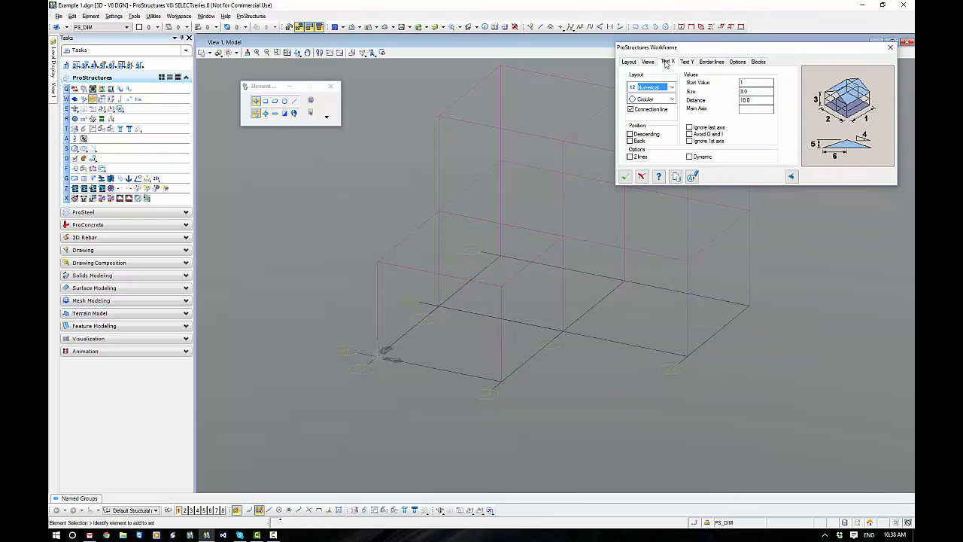
click(630, 141)
click(624, 176)
shift+middle_drag(618, 378, 580, 381)
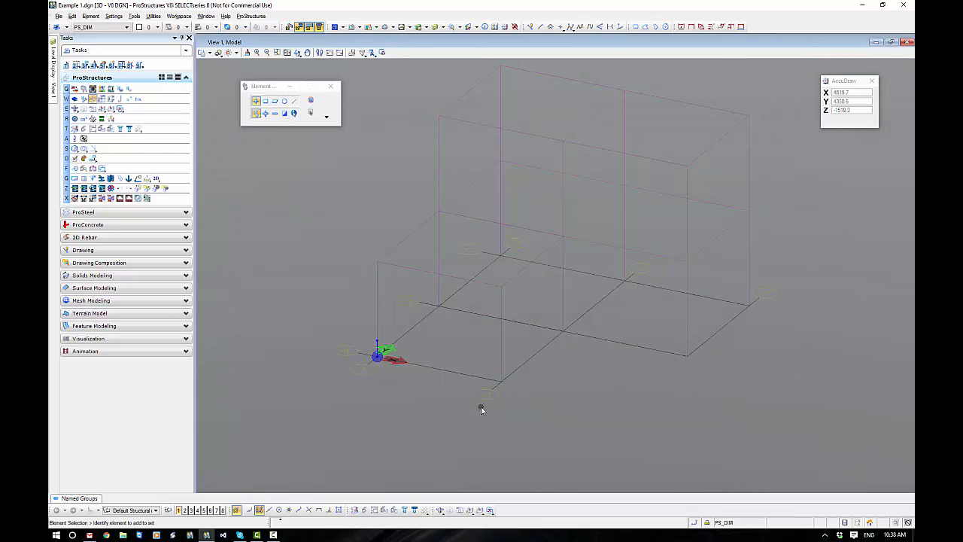
Change the view's display style to Wireframe
click(218, 54)
mouse_move(281, 200)
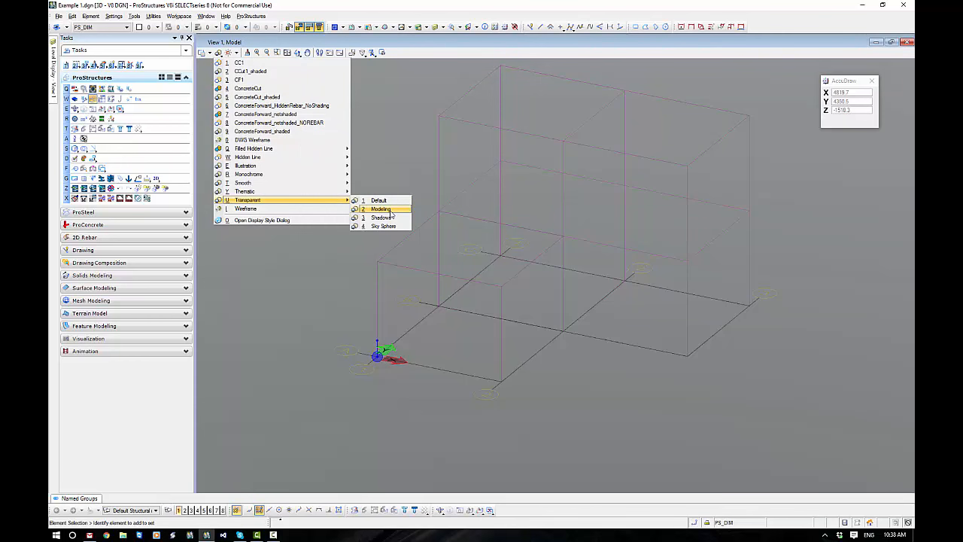
click(279, 209)
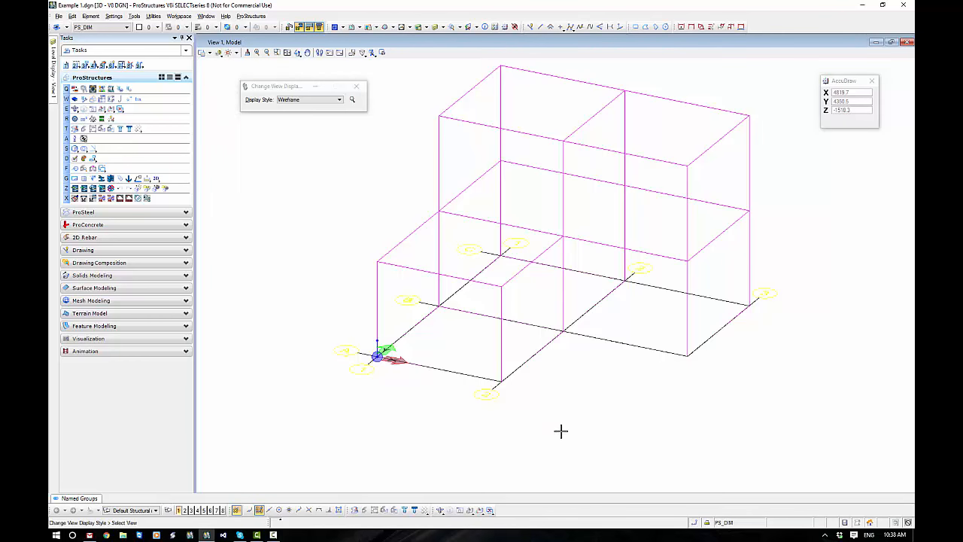
right_click(565, 384)
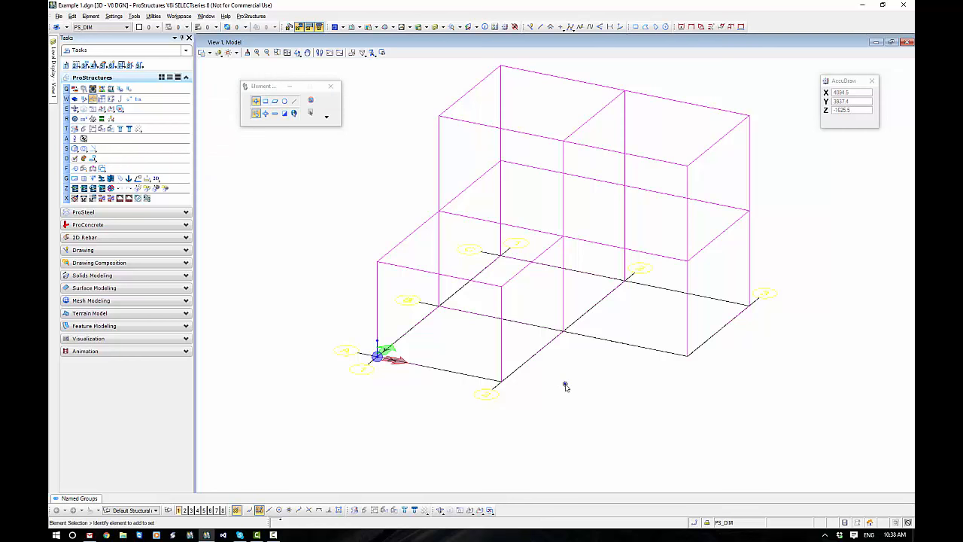
Change the view's display style to Transparent: Modeling
click(218, 53)
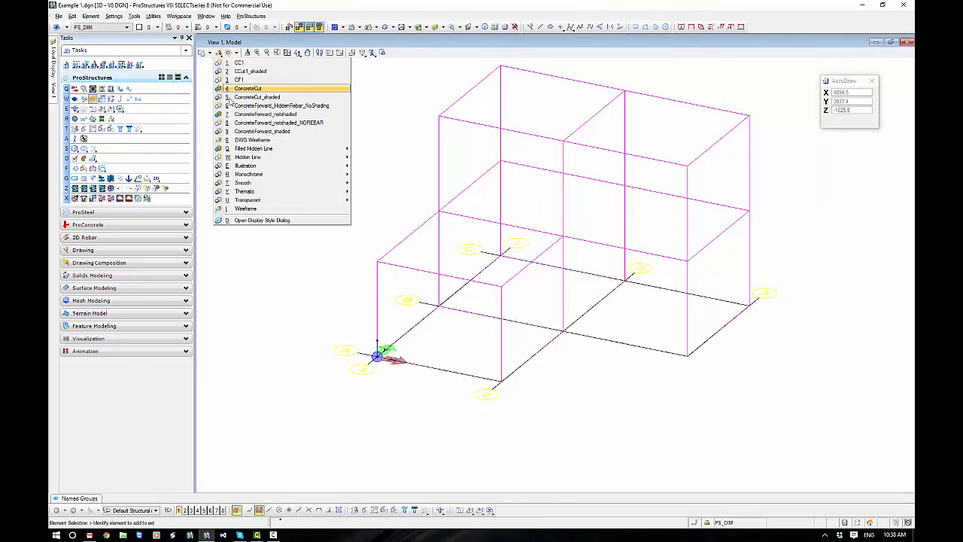
mouse_move(265, 201)
click(383, 208)
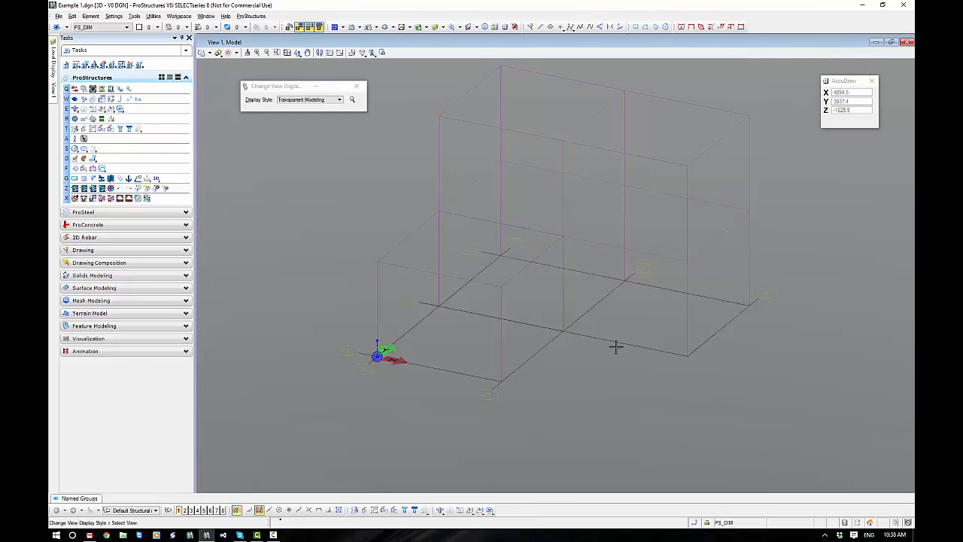
right_click(603, 374)
Open the ProSteel Shapes dialog for straight shapes and choose the Standard shape type
middle_drag(613, 367, 583, 390)
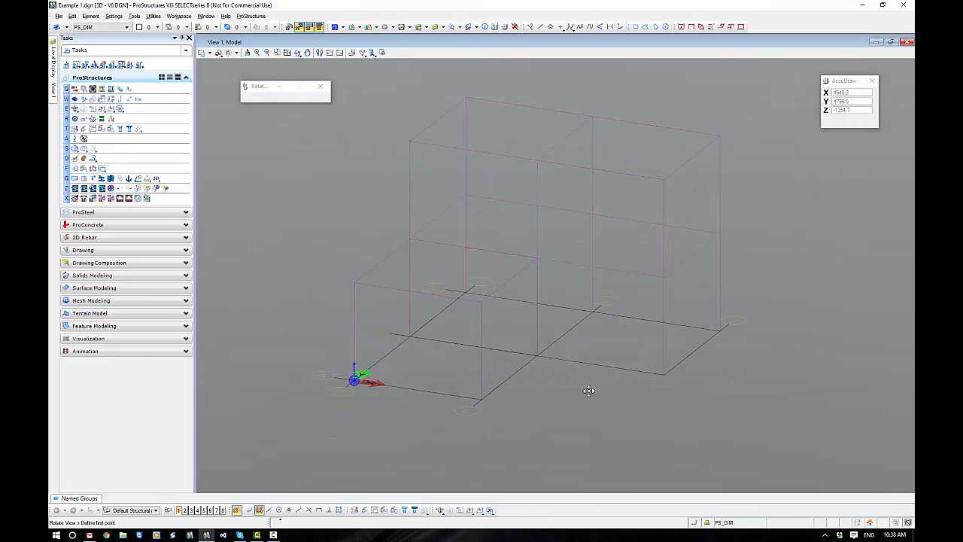
middle_drag(617, 421, 632, 359)
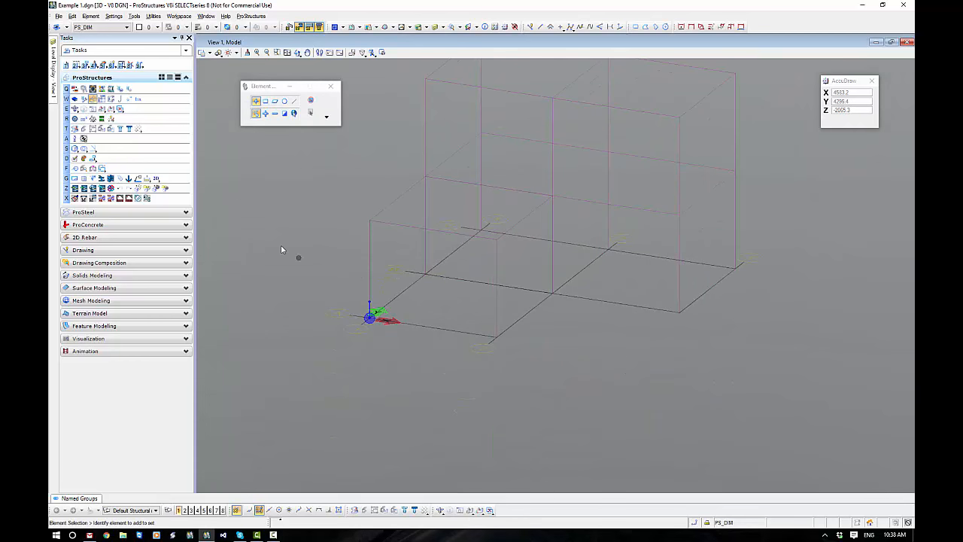
click(90, 212)
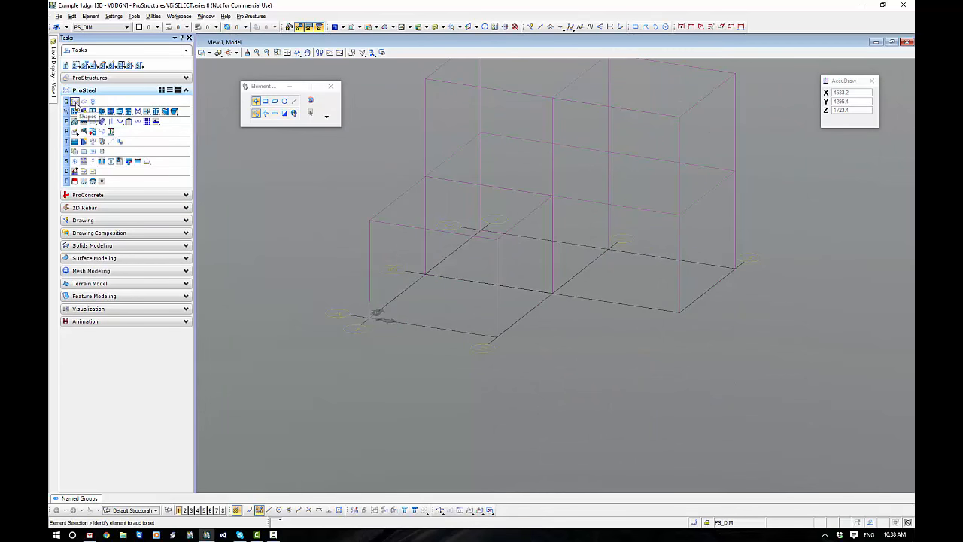
click(75, 103)
drag(300, 54, 356, 166)
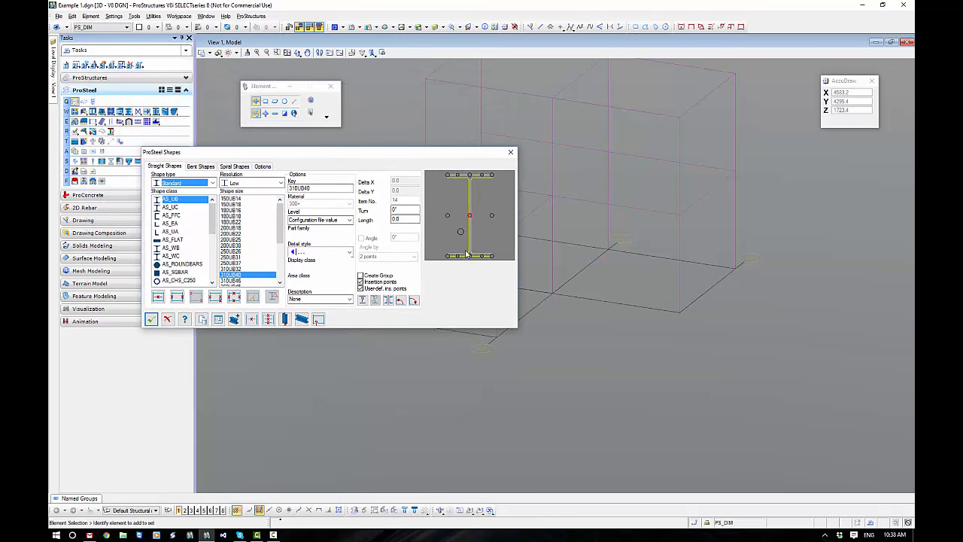
drag(258, 157, 392, 161)
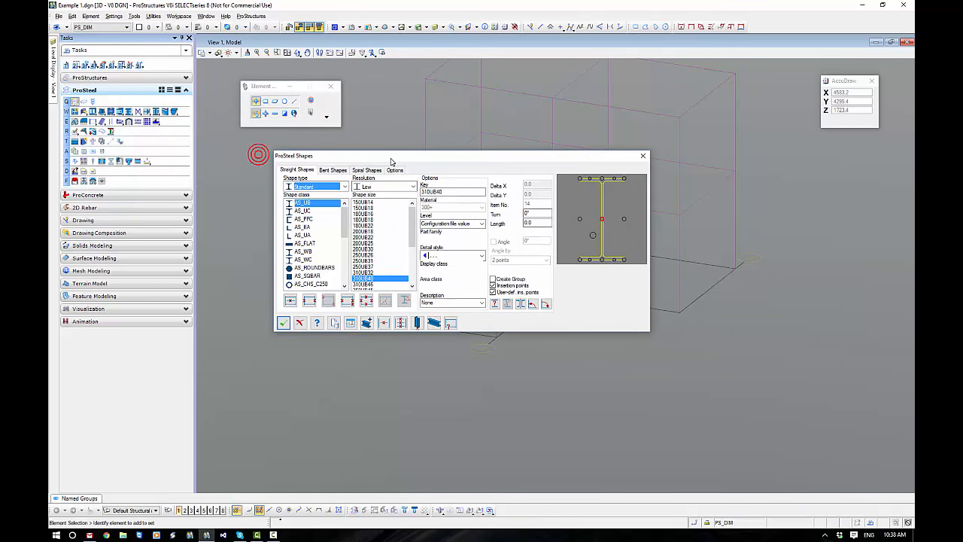
click(345, 188)
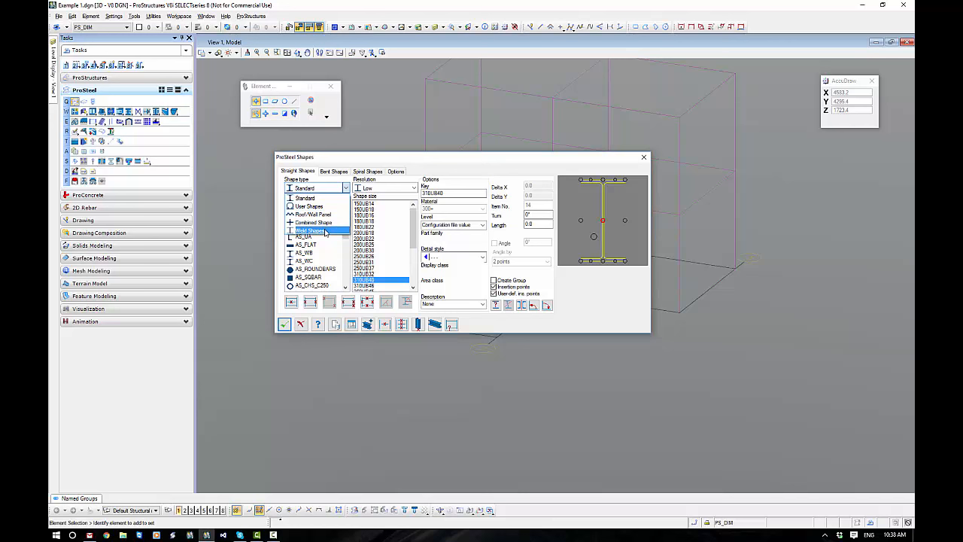
click(305, 198)
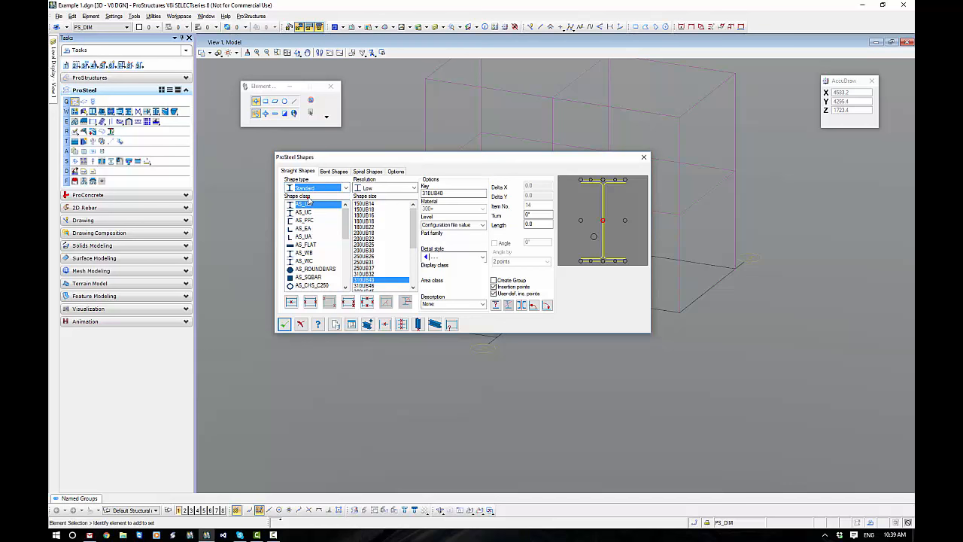
Deactivate the Swiss, Swedish, South African and Russian standards in the Shape Catalog and accept the catalog settings
click(351, 325)
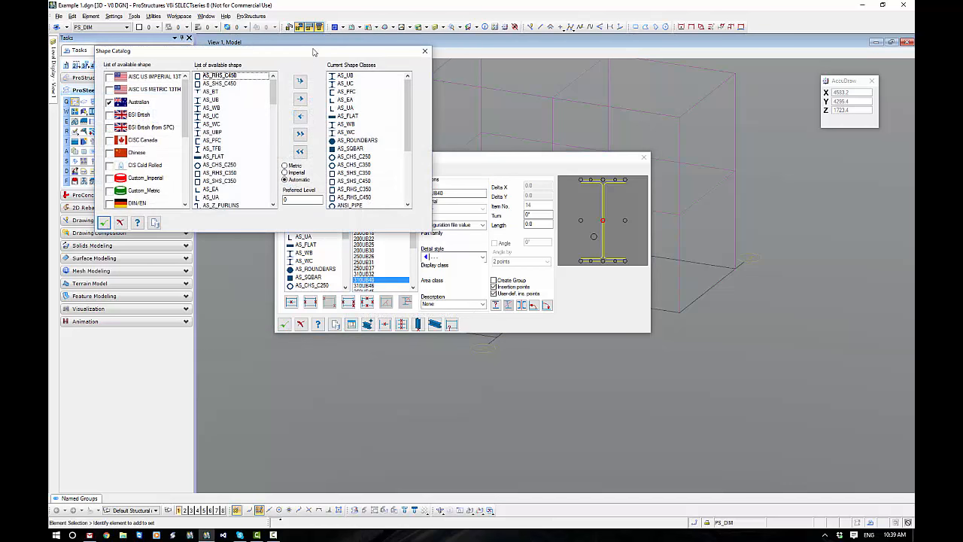
drag(308, 53, 548, 101)
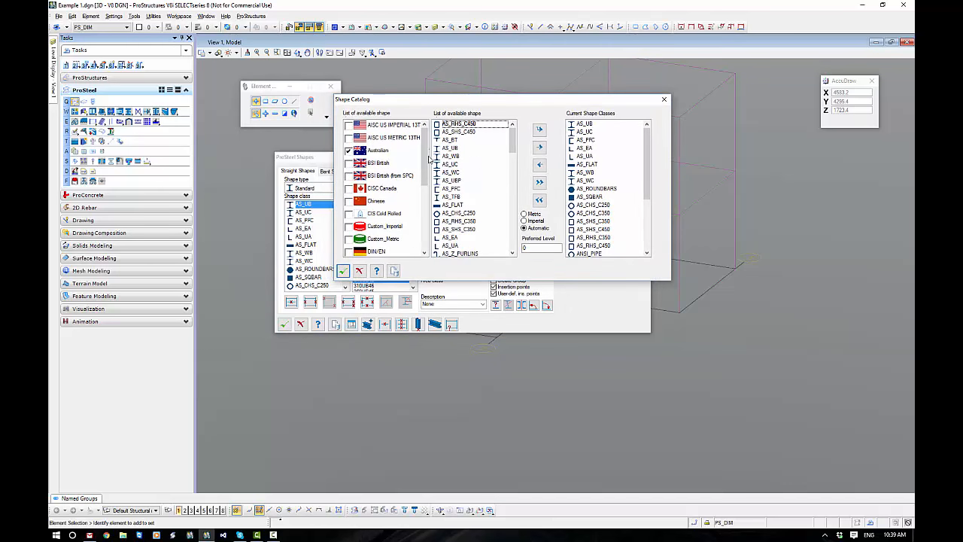
drag(424, 164, 427, 235)
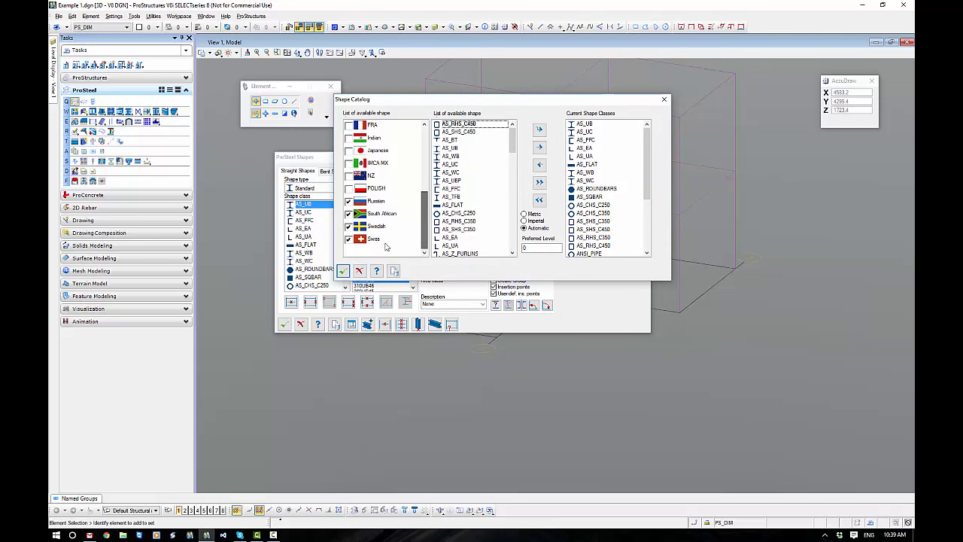
click(349, 240)
click(348, 226)
click(348, 214)
click(348, 201)
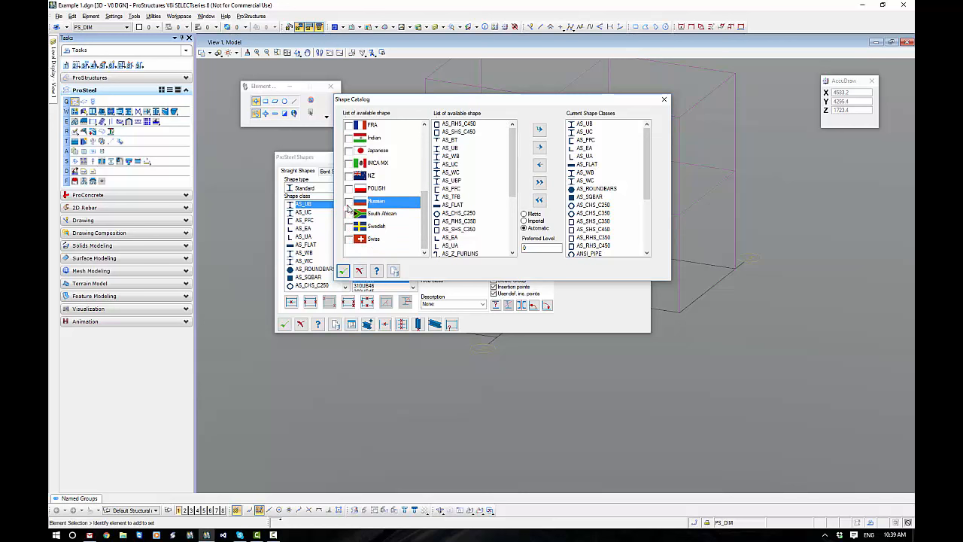
drag(426, 210, 431, 143)
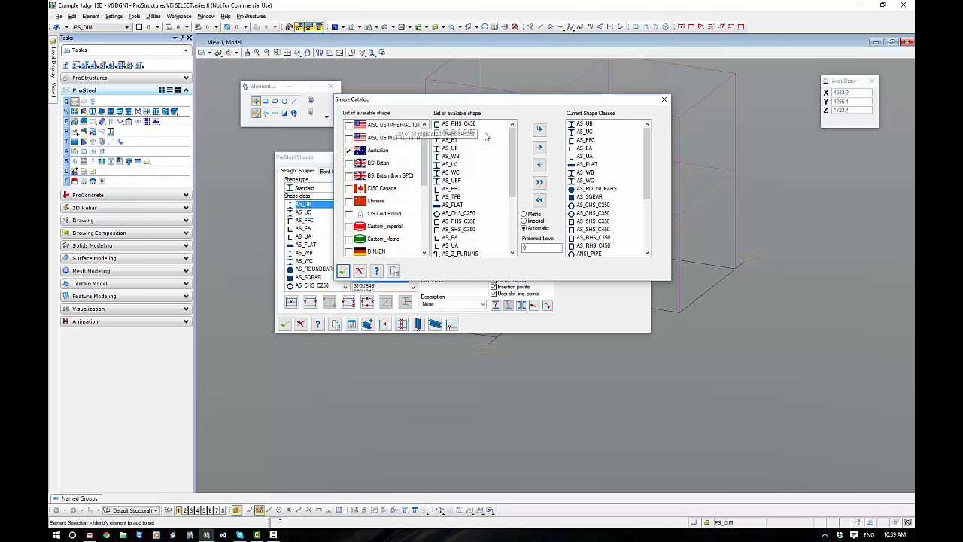
drag(512, 143, 522, 126)
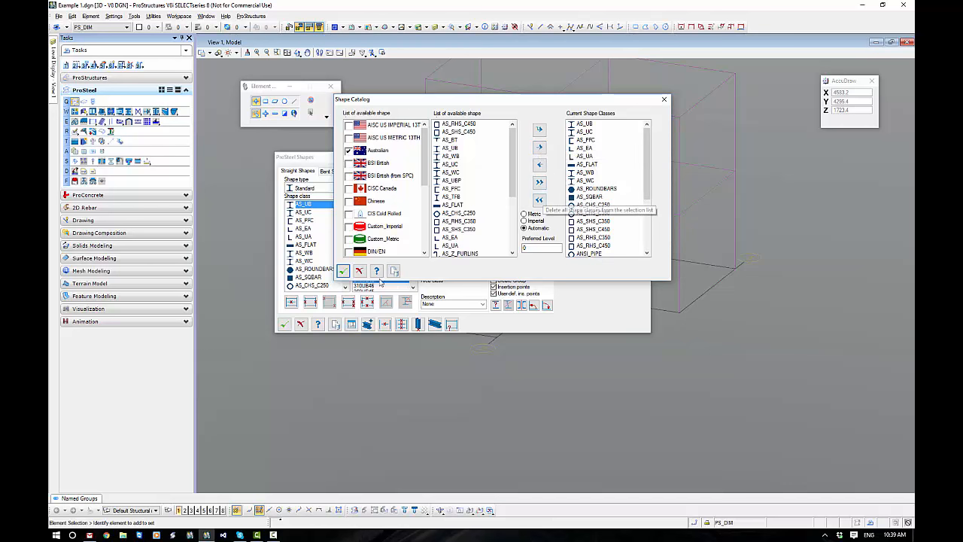
click(343, 271)
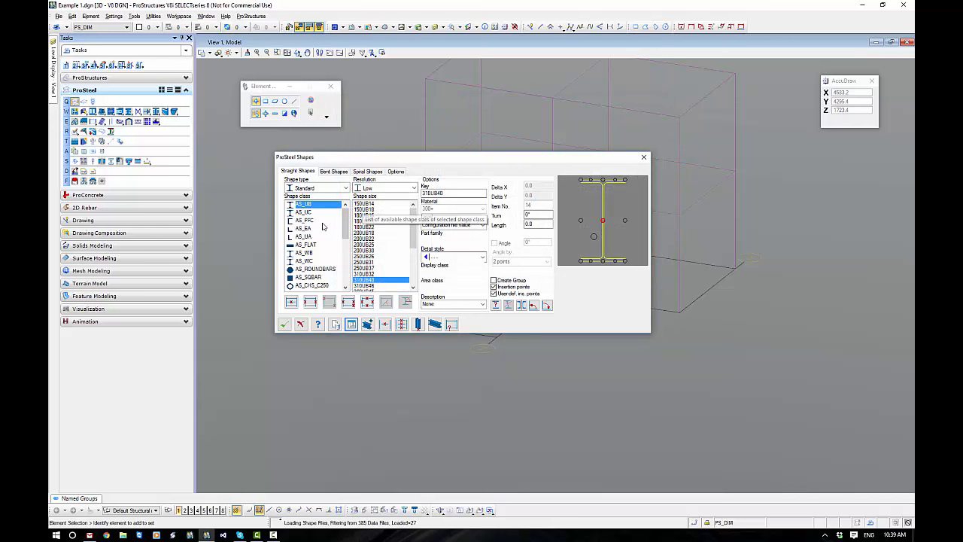
Examine the available shape classes and the key, level, turn and length options for the 310UB40 section
scroll(347, 245, down, 3)
drag(347, 244, 349, 197)
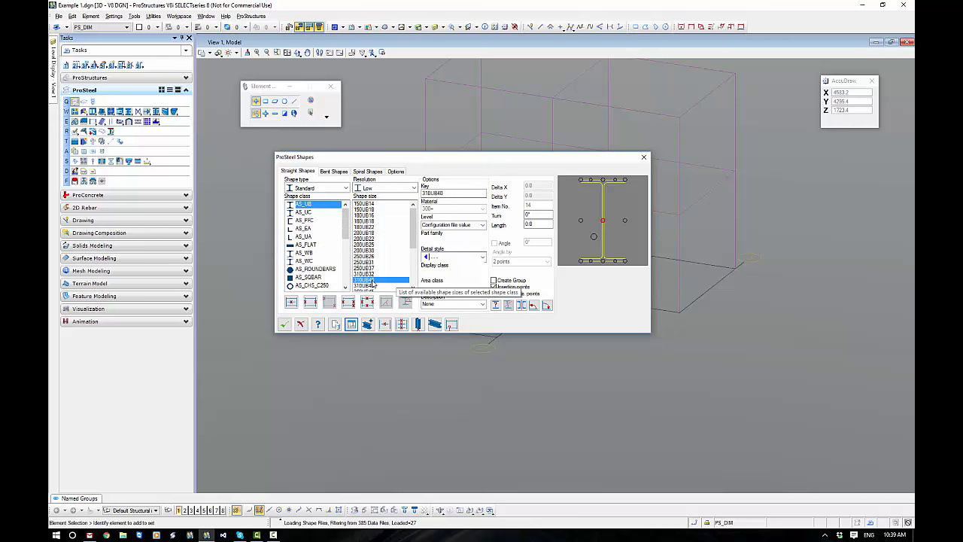
double_click(450, 192)
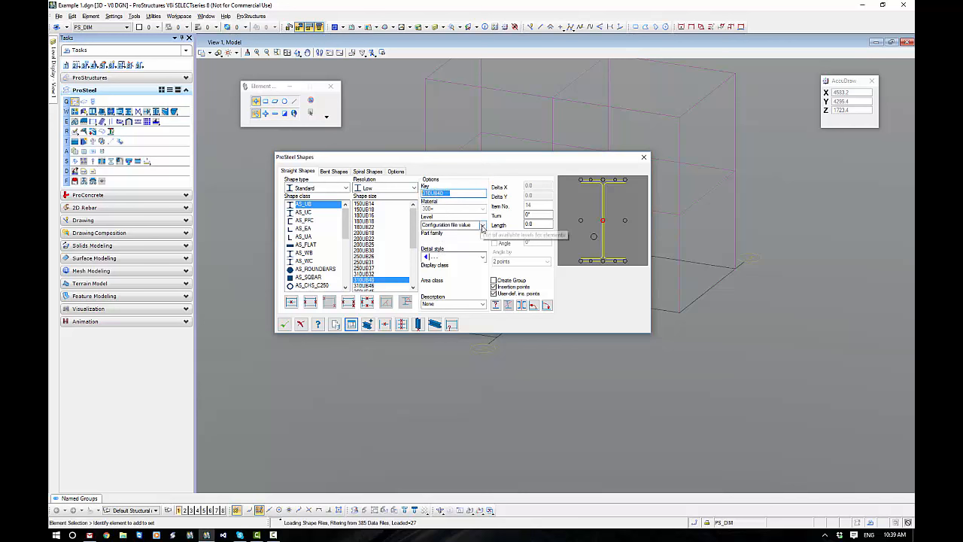
click(482, 225)
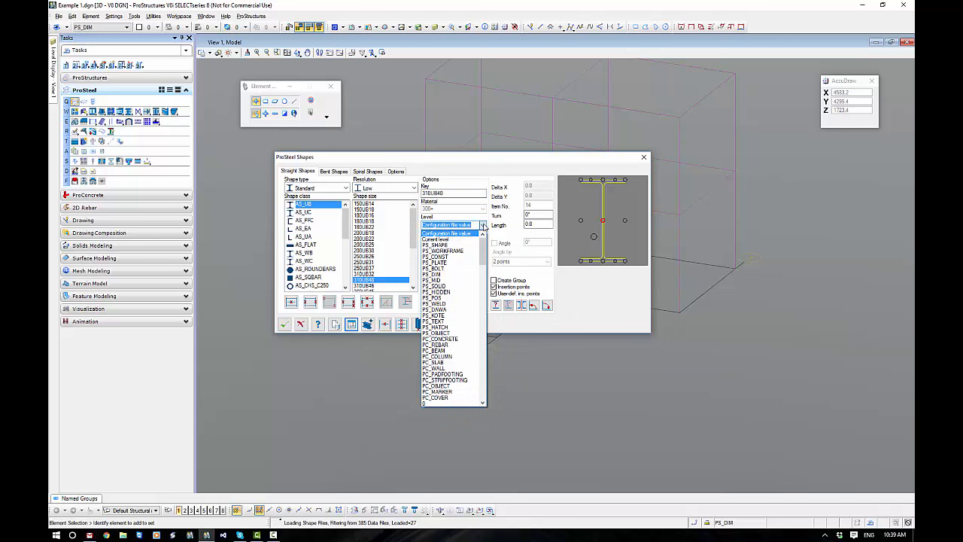
click(483, 225)
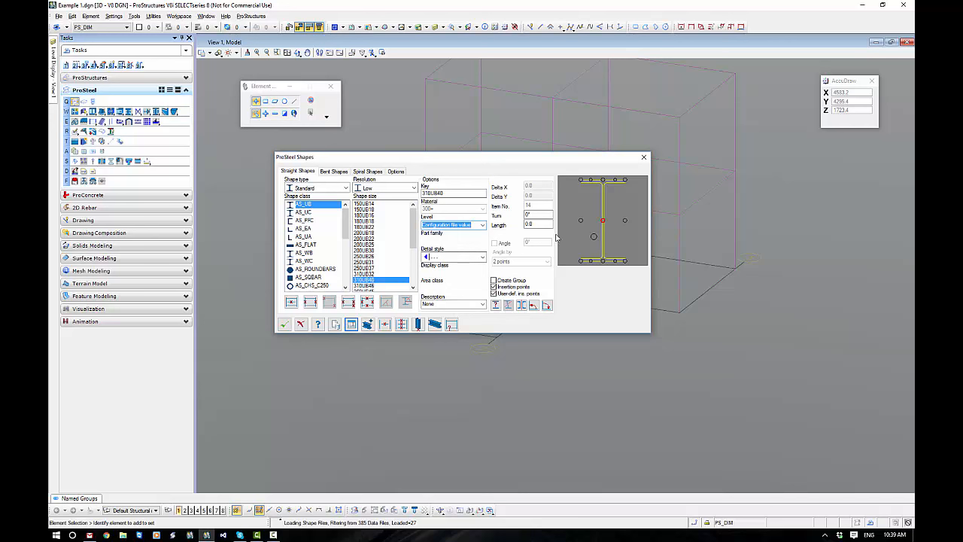
click(525, 215)
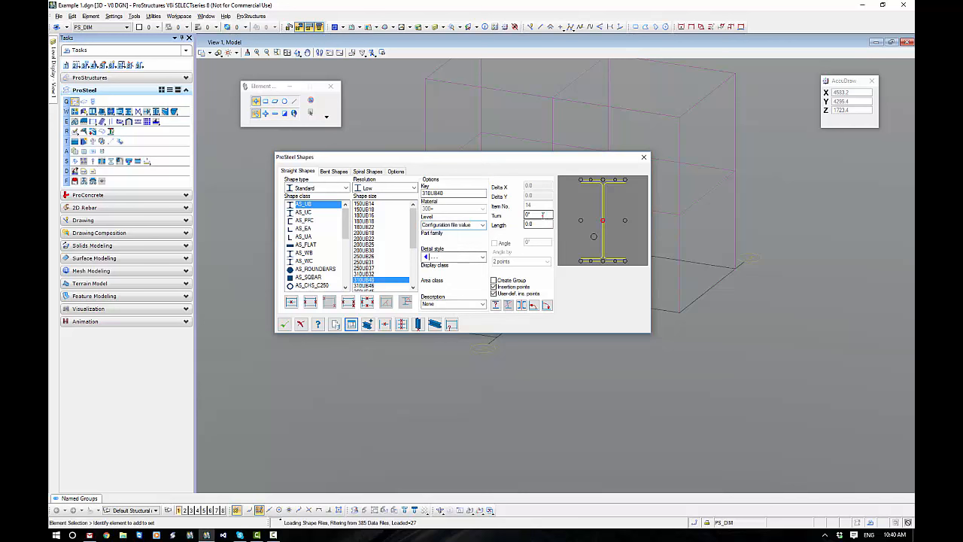
click(525, 225)
Try the top, bottom and off-centre insertion points of the 310UB40 section, finishing on its centre point
click(602, 180)
click(602, 222)
click(603, 261)
click(593, 238)
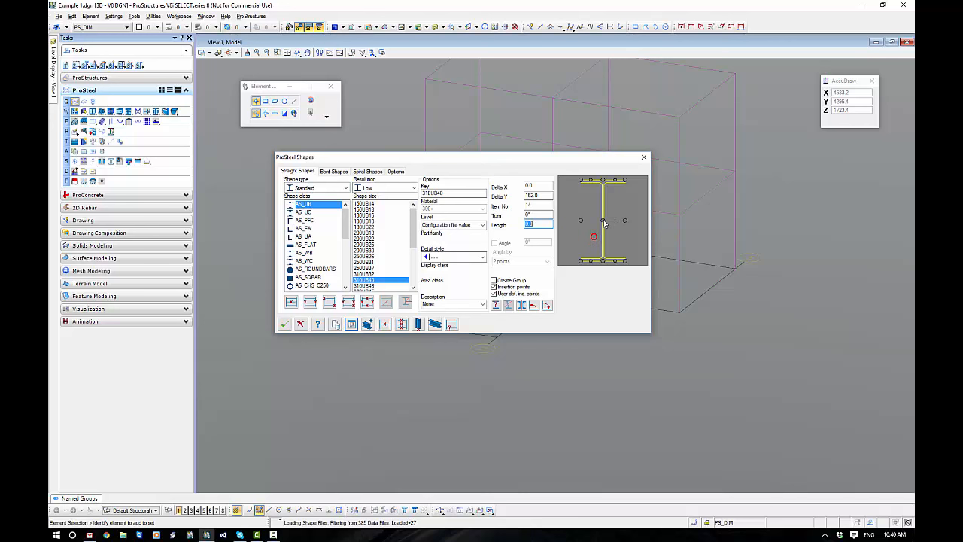
click(603, 220)
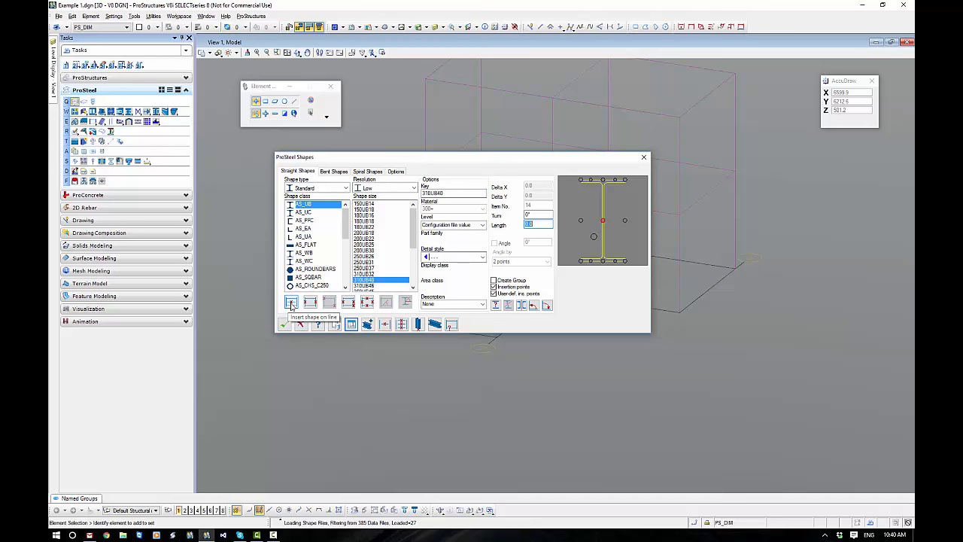
Insert a 310UB40 column on the vertical workframe line at grid A-1 and rotate it once
click(292, 302)
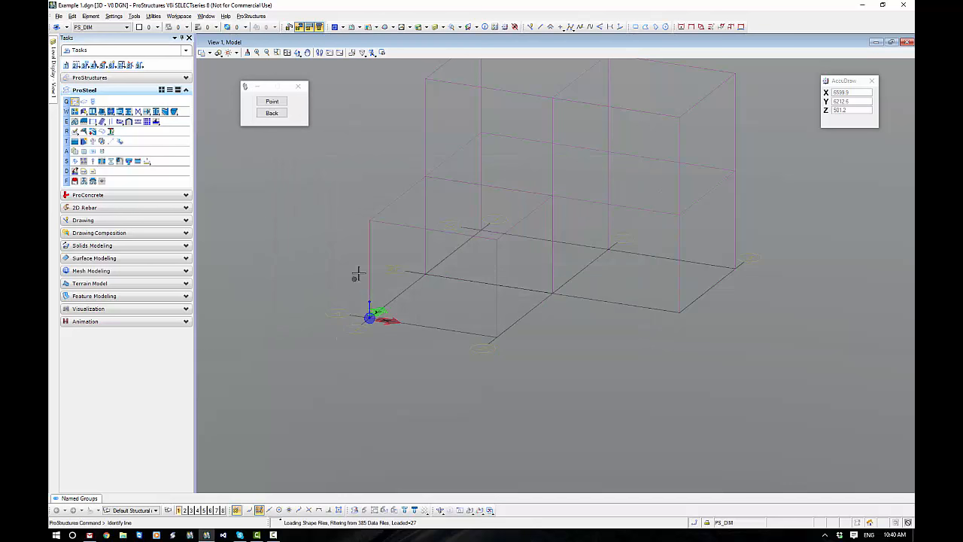
click(369, 269)
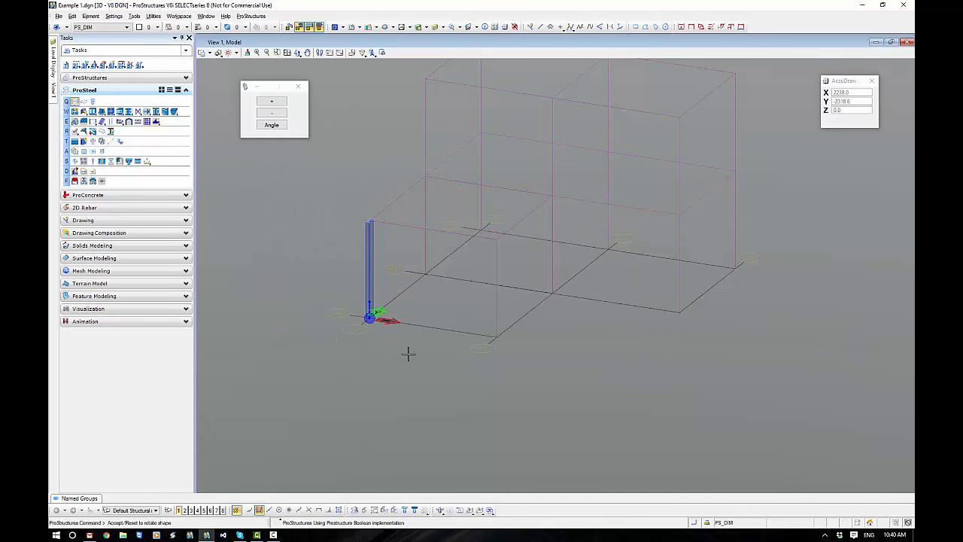
click(396, 345)
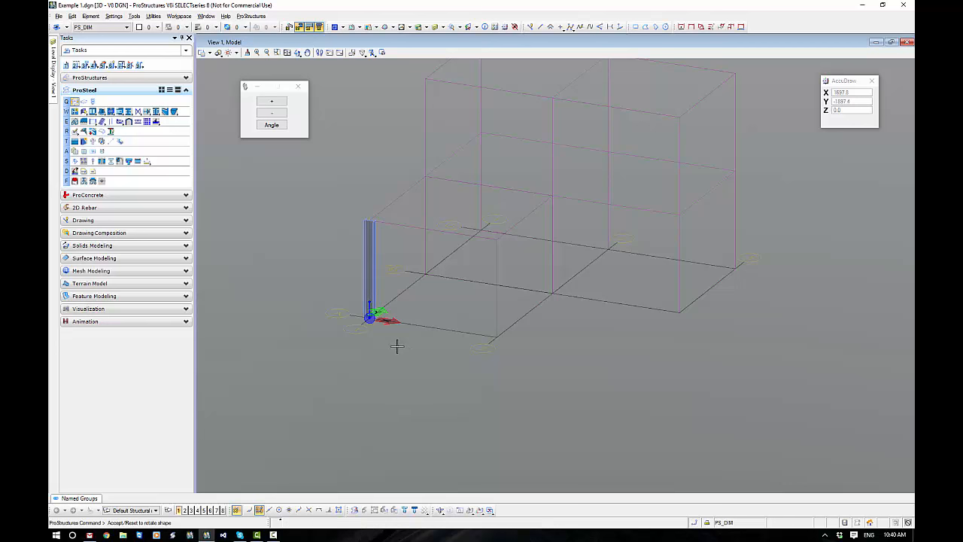
right_click(396, 344)
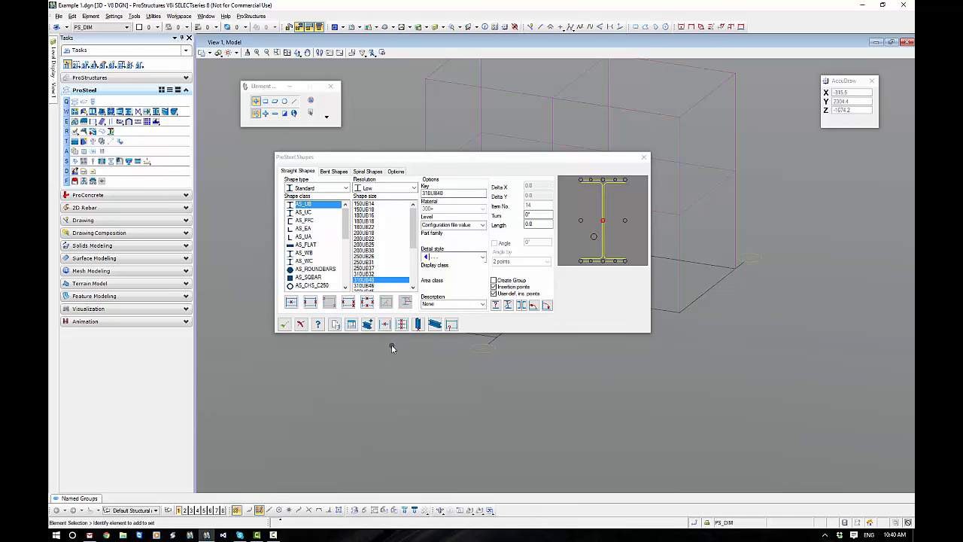
Insert a 310UB40 column between the lower and upper workframe corners at grid A-2 and rotate it once
click(309, 301)
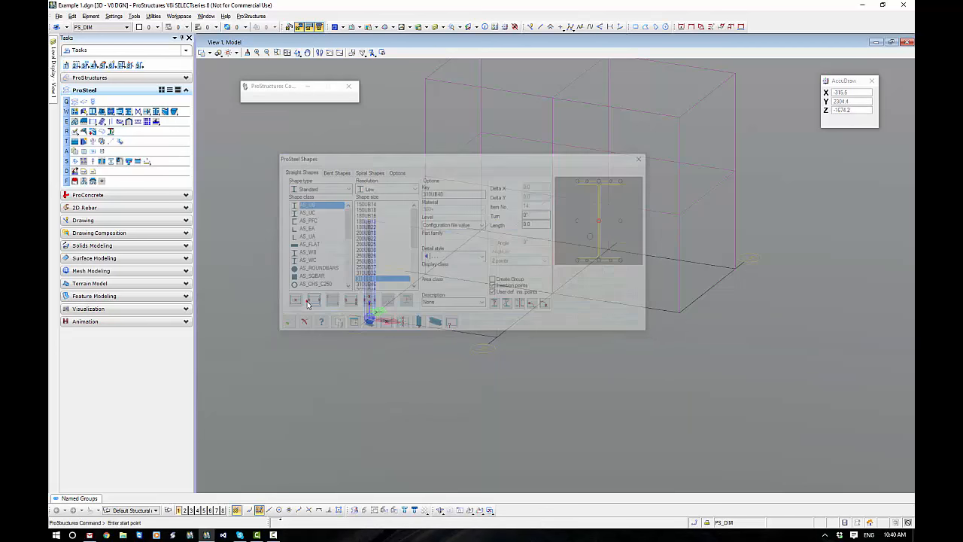
click(496, 336)
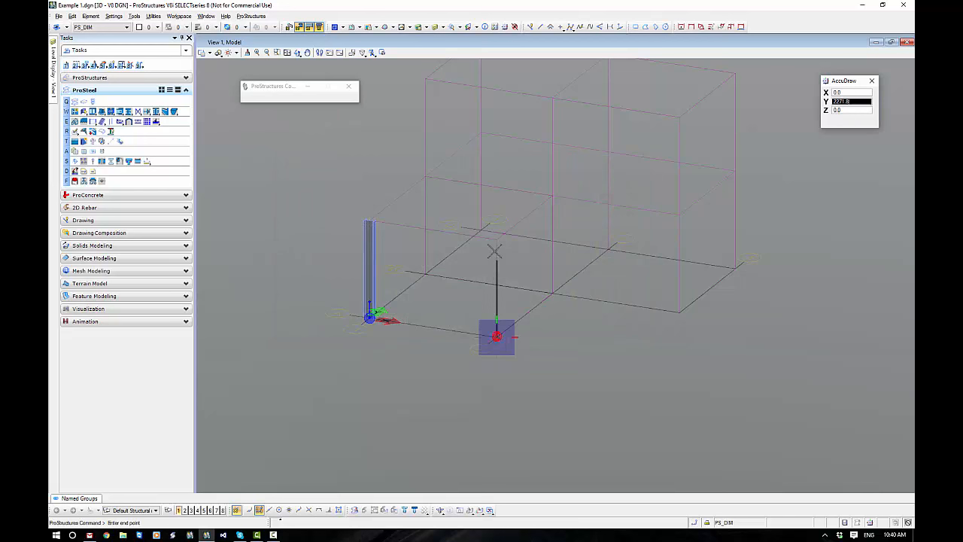
click(497, 240)
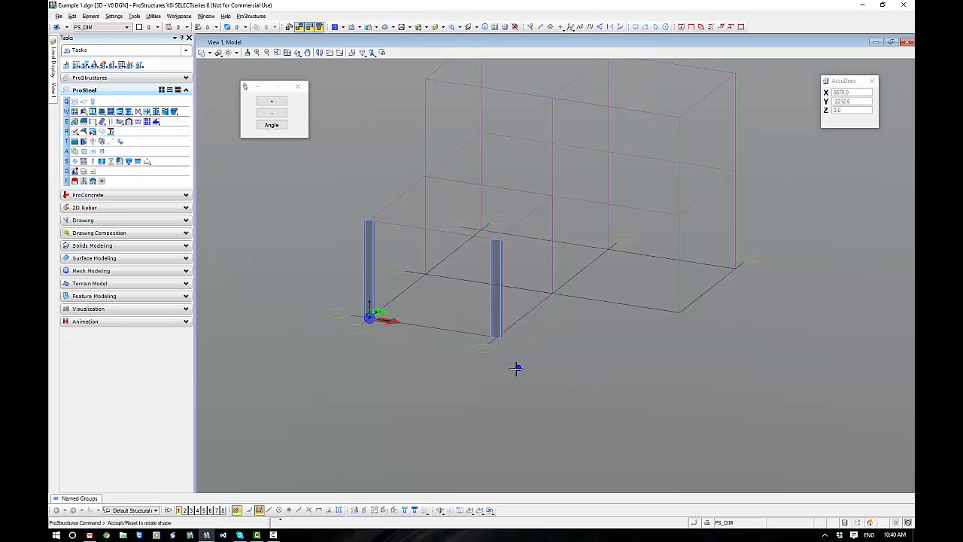
click(516, 368)
right_click(516, 369)
right_click(516, 369)
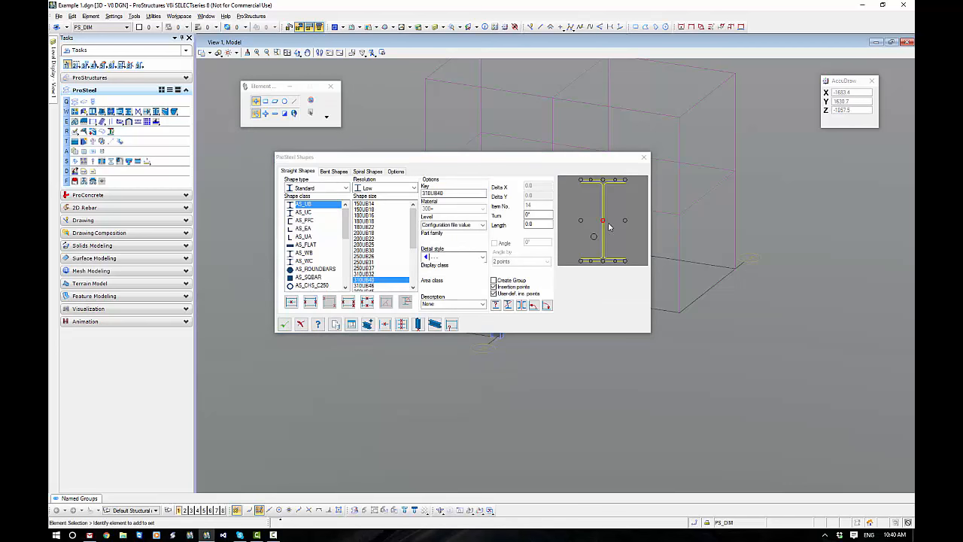
click(309, 303)
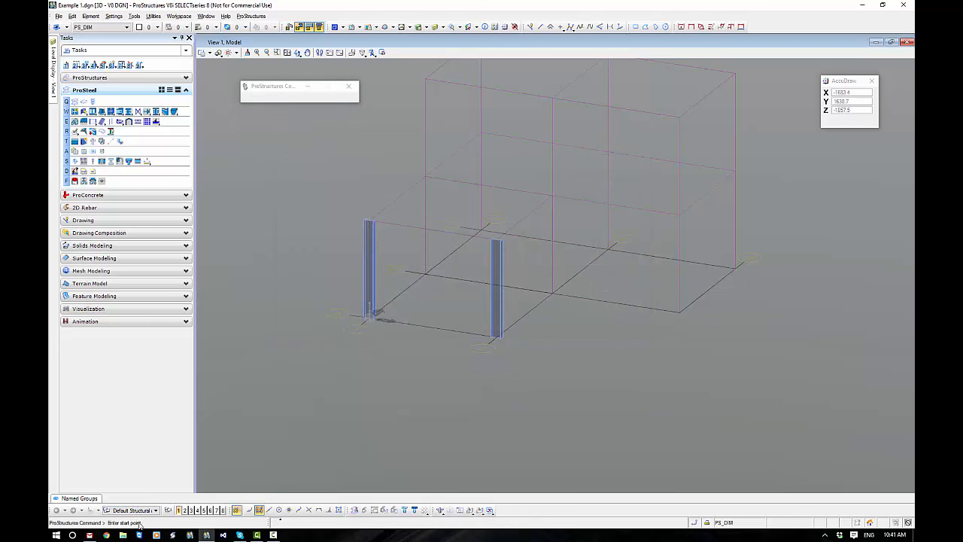
right_click(416, 373)
click(290, 302)
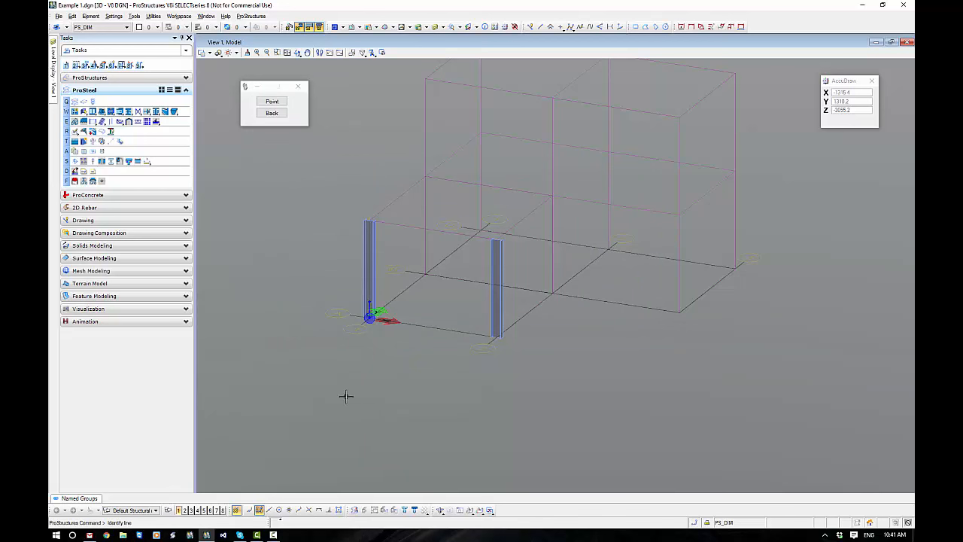
right_click(443, 353)
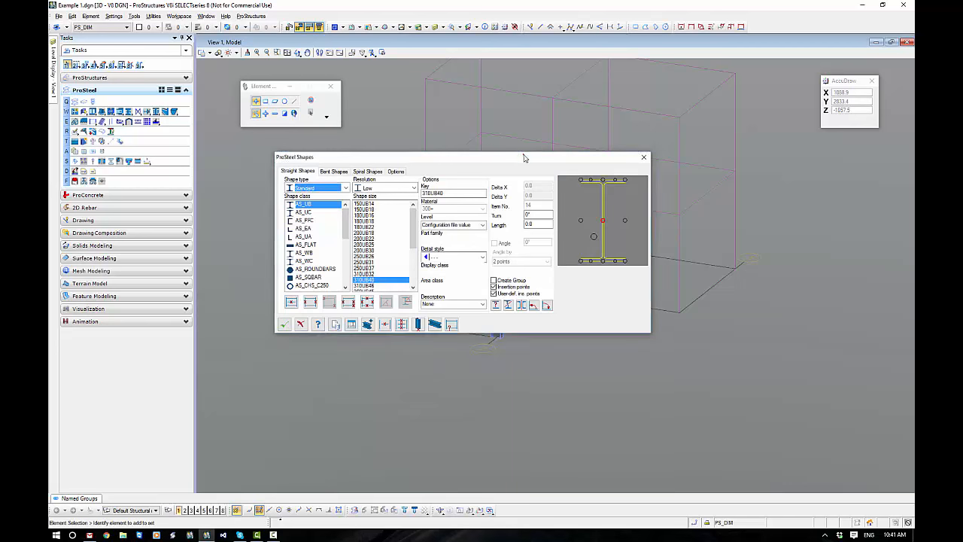
Try other shape sizes and classes, including 250UB31 and AS_EA, on the A-2 column, finishing with AS_UB 310UB40
drag(523, 157, 788, 152)
scroll(503, 346, up, 2)
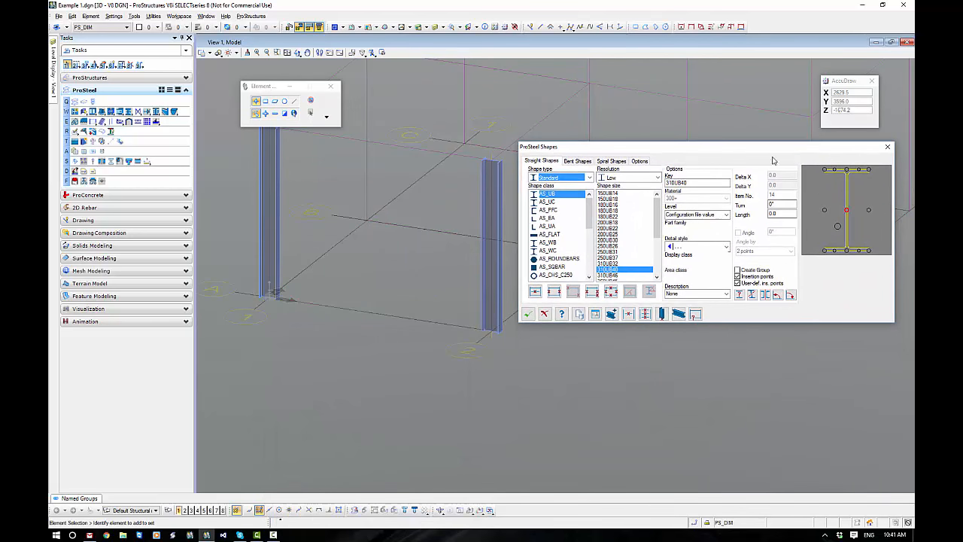
click(609, 252)
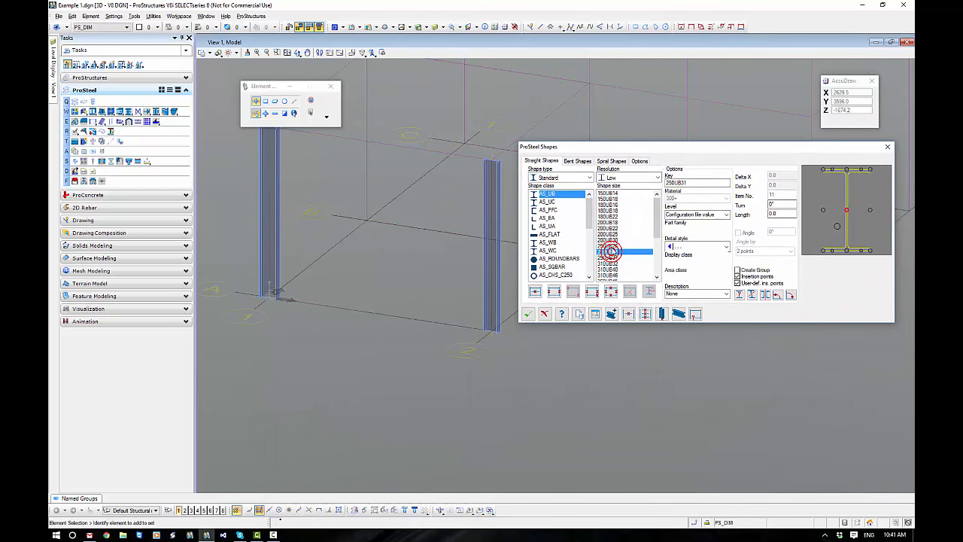
click(607, 204)
click(547, 218)
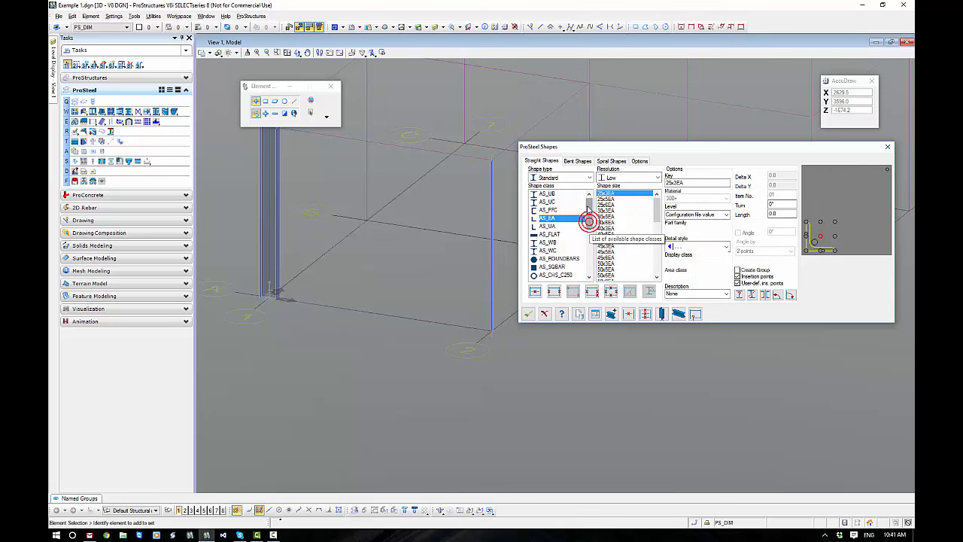
click(546, 195)
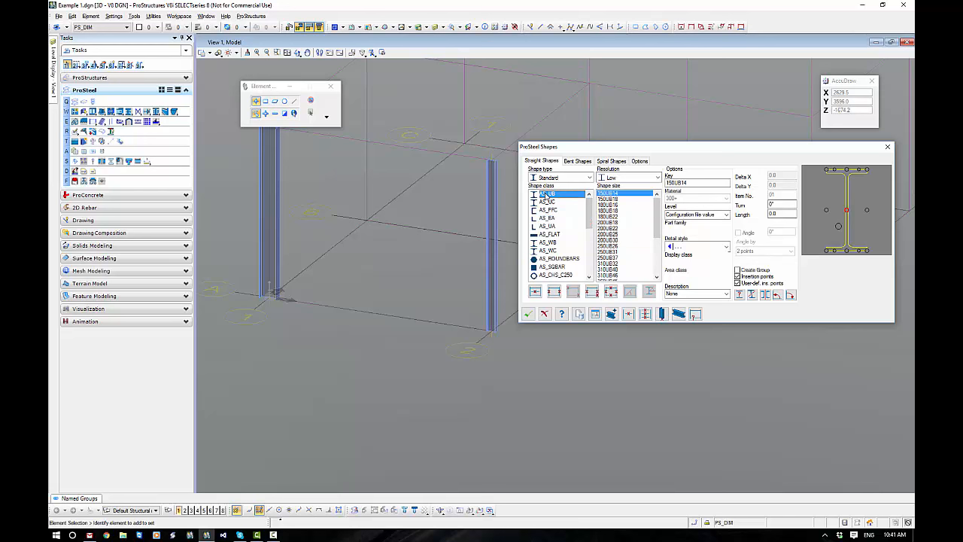
click(605, 269)
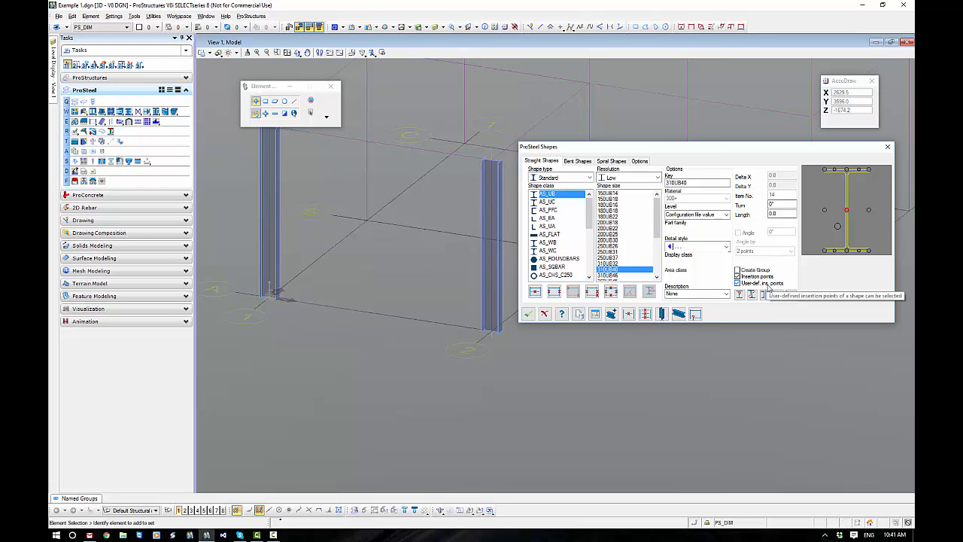
Try the top and bottom flange insertion points on the A-2 column, choose the centre point and accept the shape settings
click(846, 170)
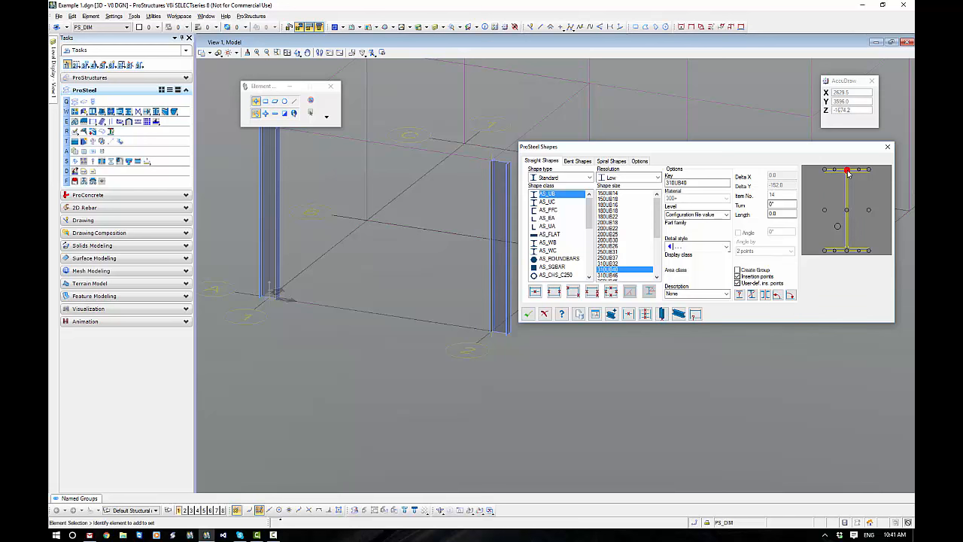
click(846, 210)
click(847, 250)
click(846, 212)
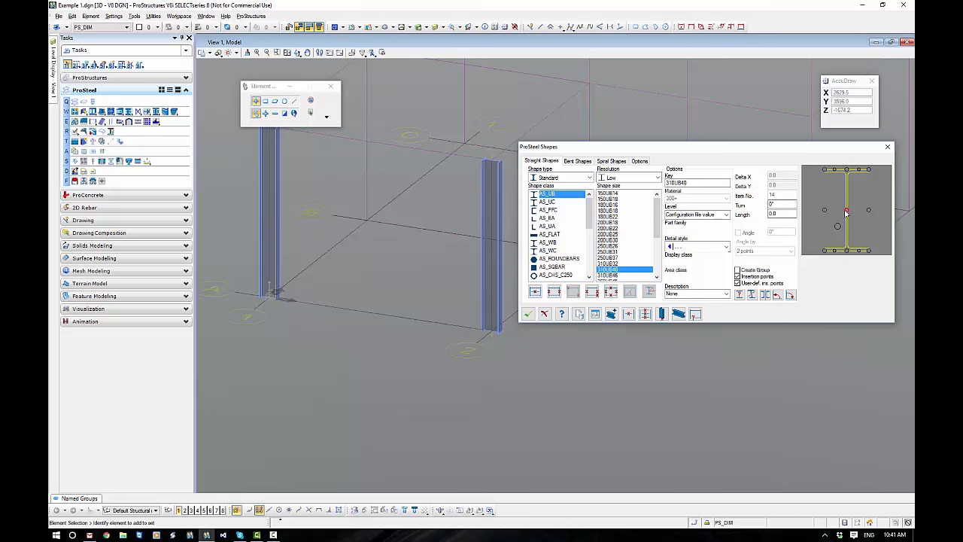
click(528, 315)
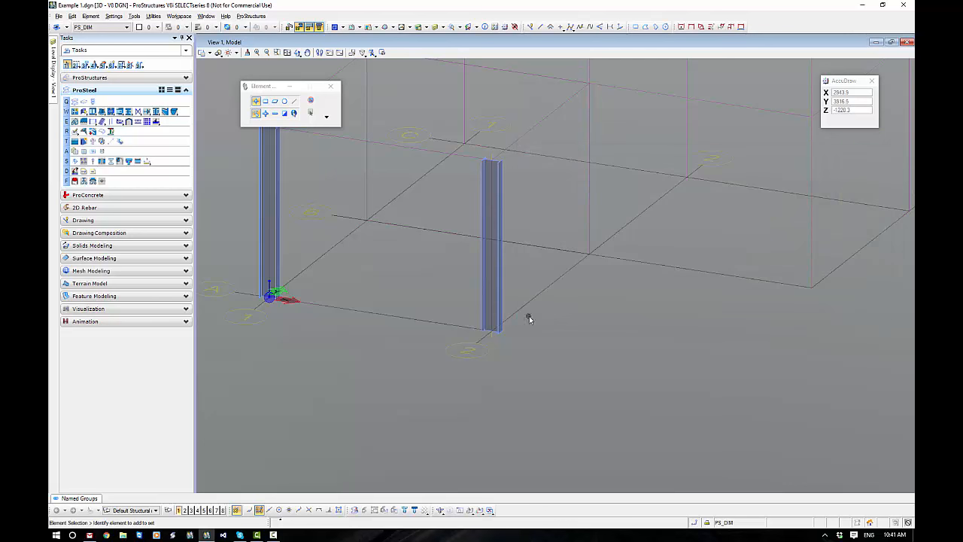
Delete the A-2 and A-1 columns and undo the last deletion
click(500, 301)
key(Delete)
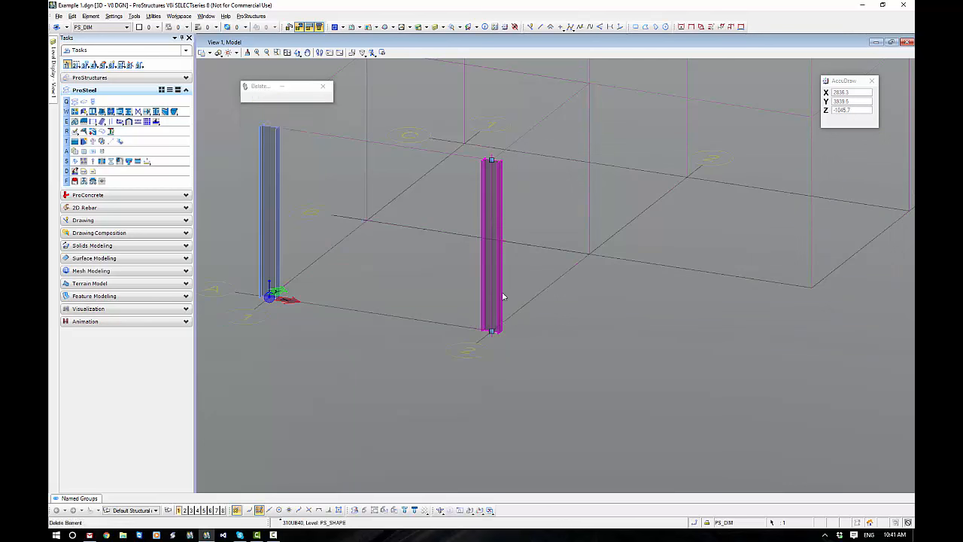
click(286, 236)
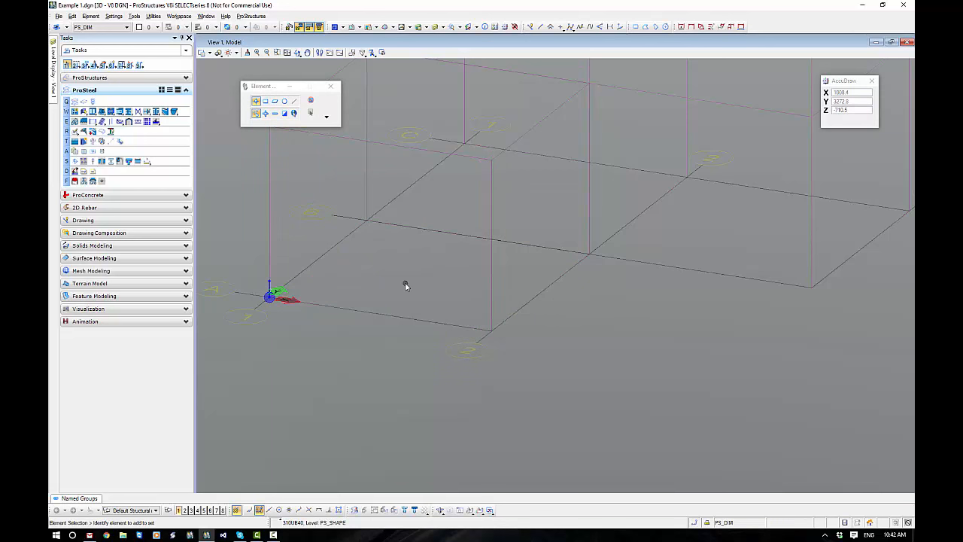
key(ctrl+z)
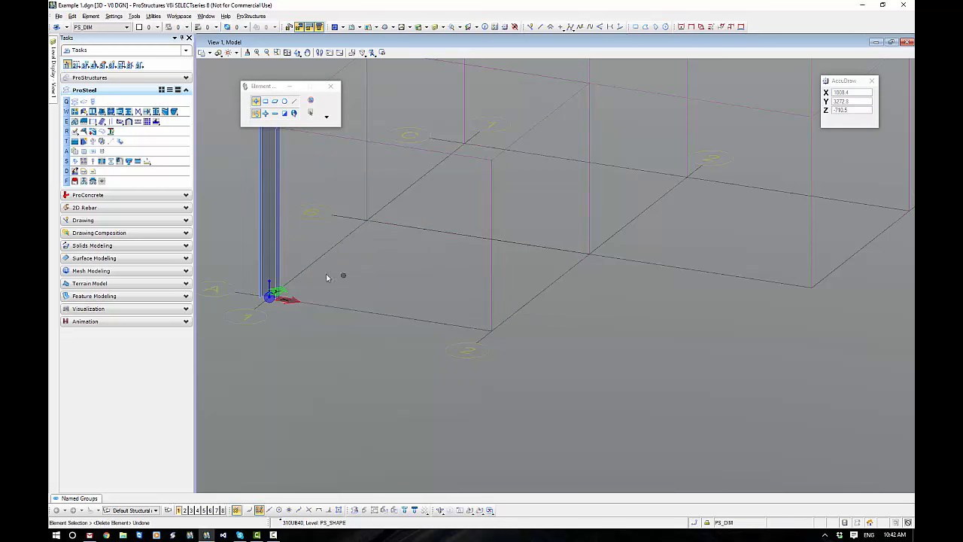
Set the view's display style to Wireframe and examine the insertion point and axes at the base of the A-1 column
drag(270, 252, 737, 431)
click(717, 431)
scroll(689, 410, up, 9)
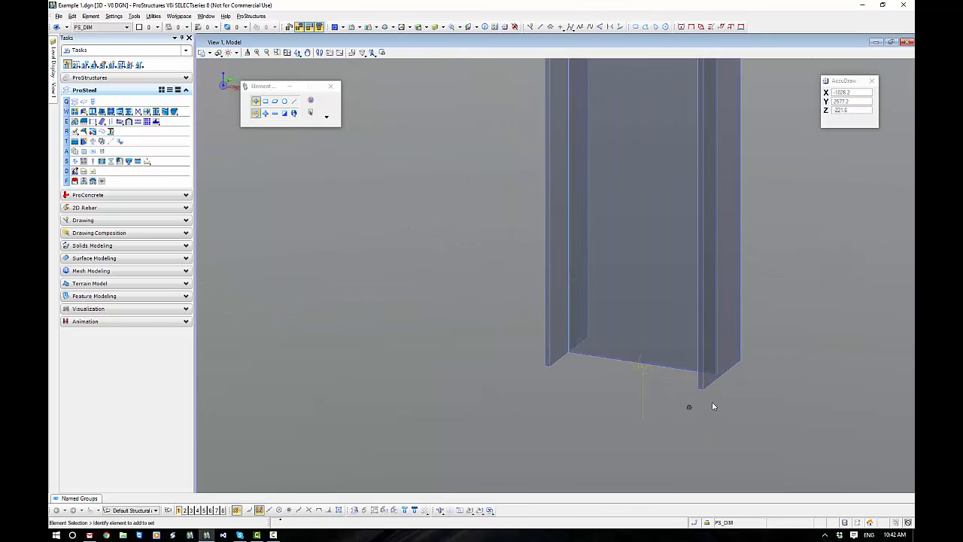
shift+middle_drag(763, 396, 695, 316)
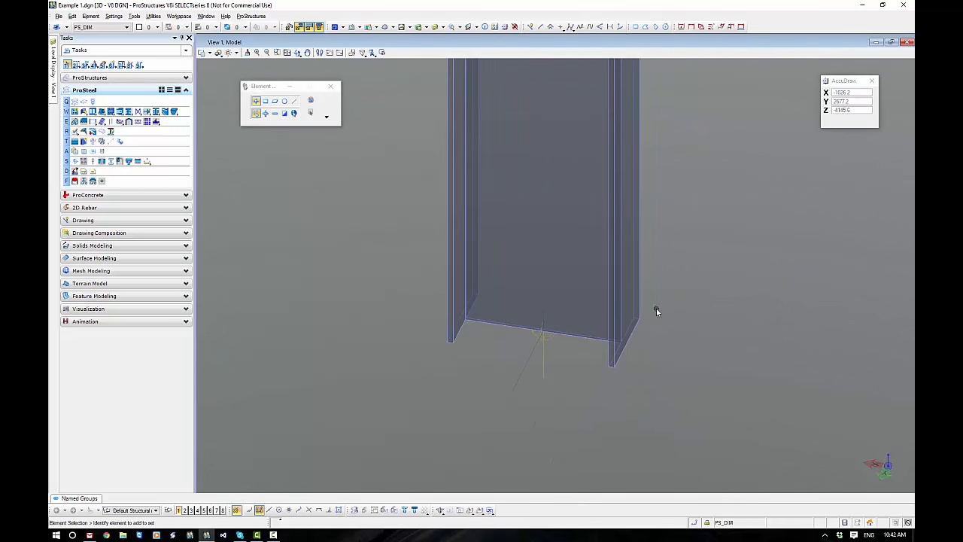
click(218, 53)
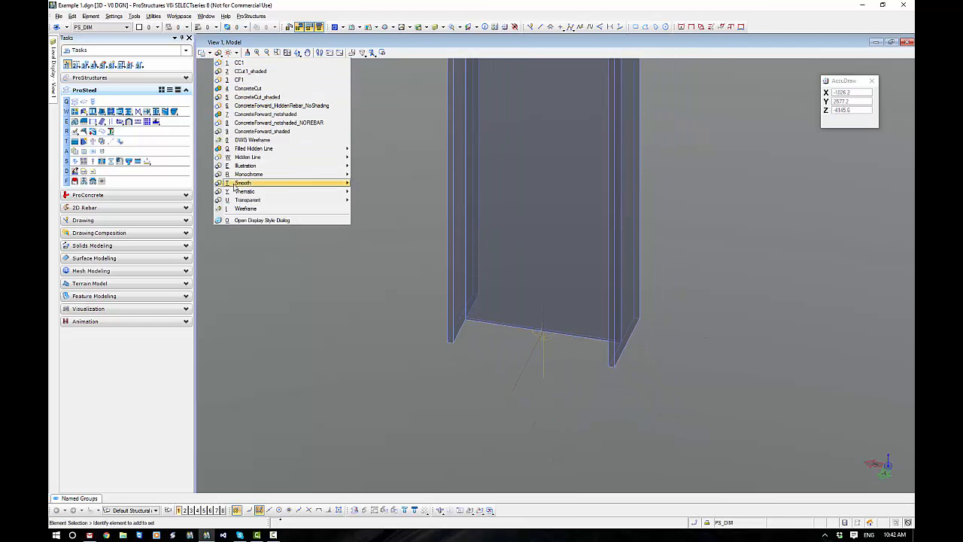
click(248, 208)
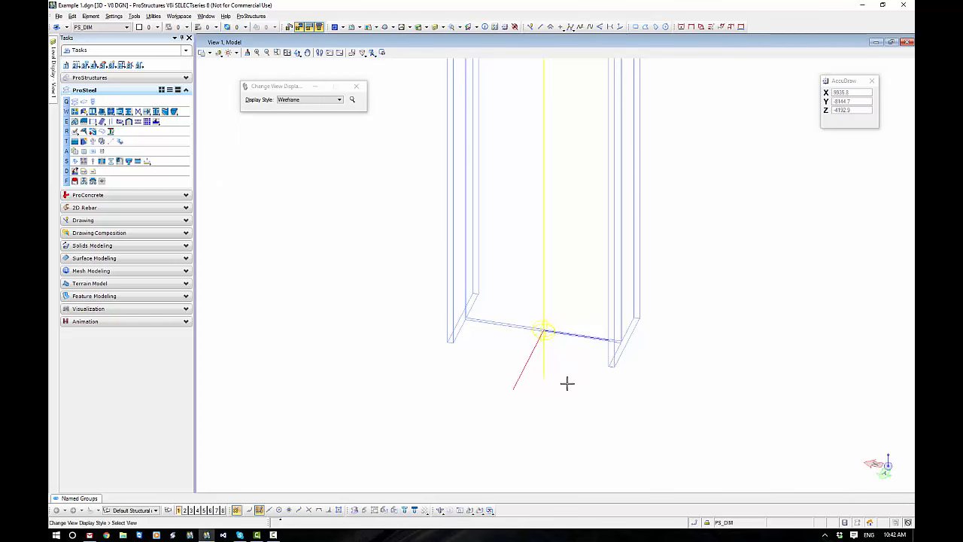
scroll(548, 339, up, 4)
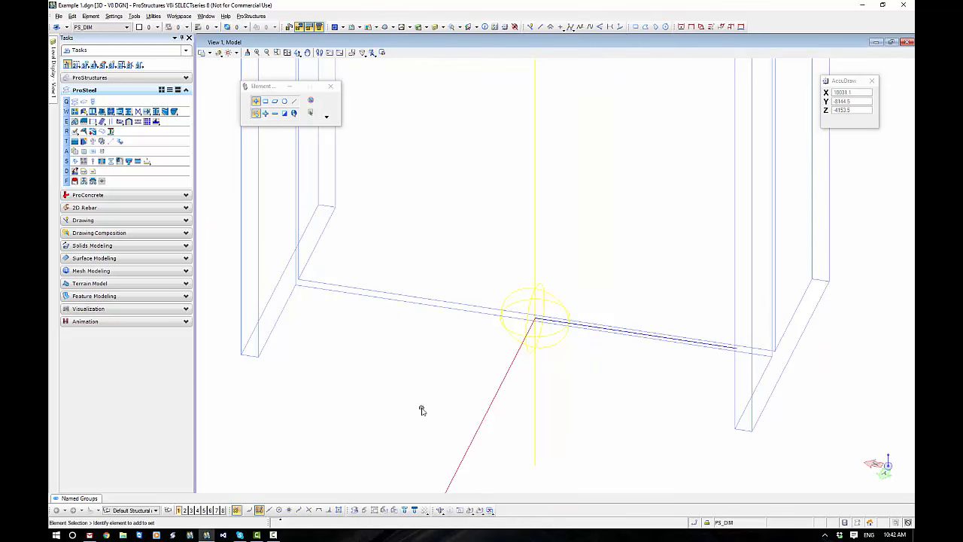
shift+middle_drag(421, 409, 634, 368)
scroll(633, 289, down, 4)
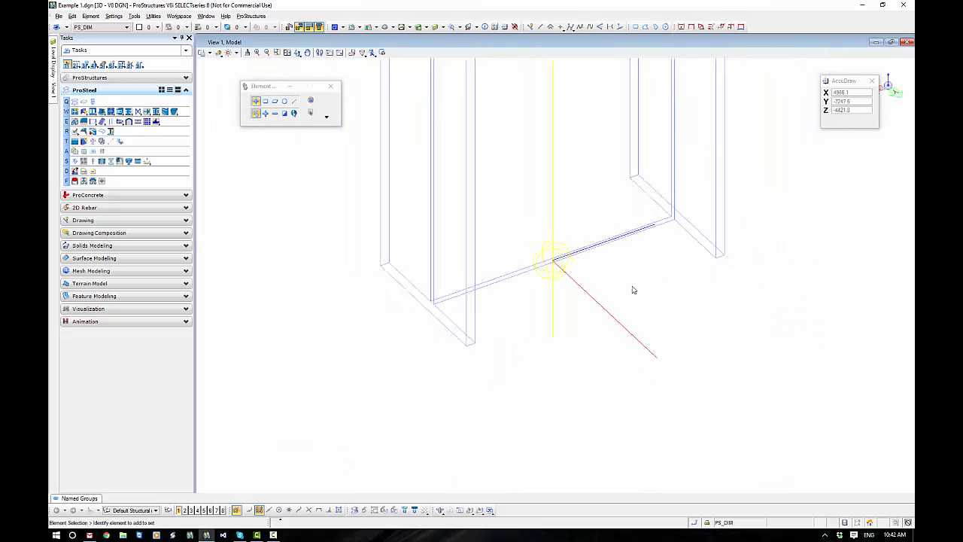
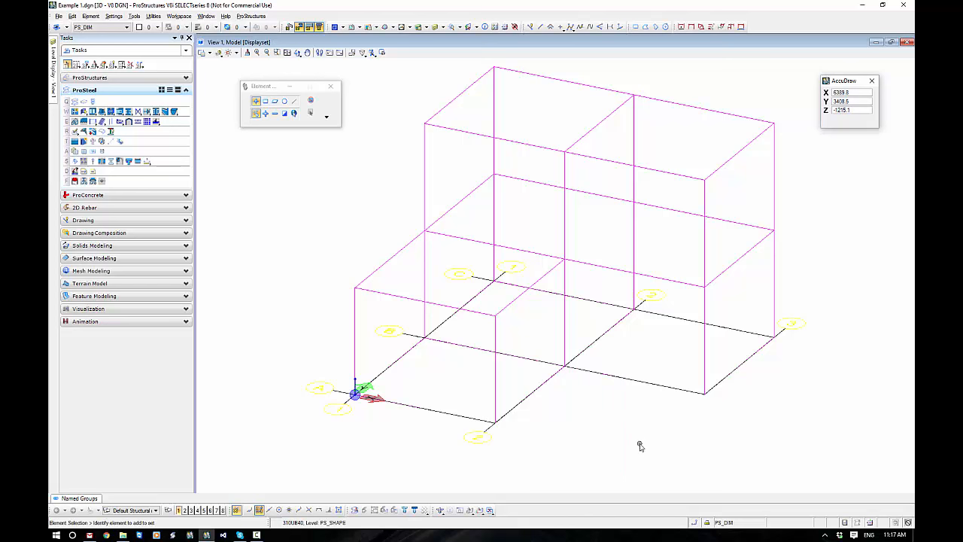
Turn on the background display attribute for the view showing the workframe
middle_drag(645, 449, 619, 413)
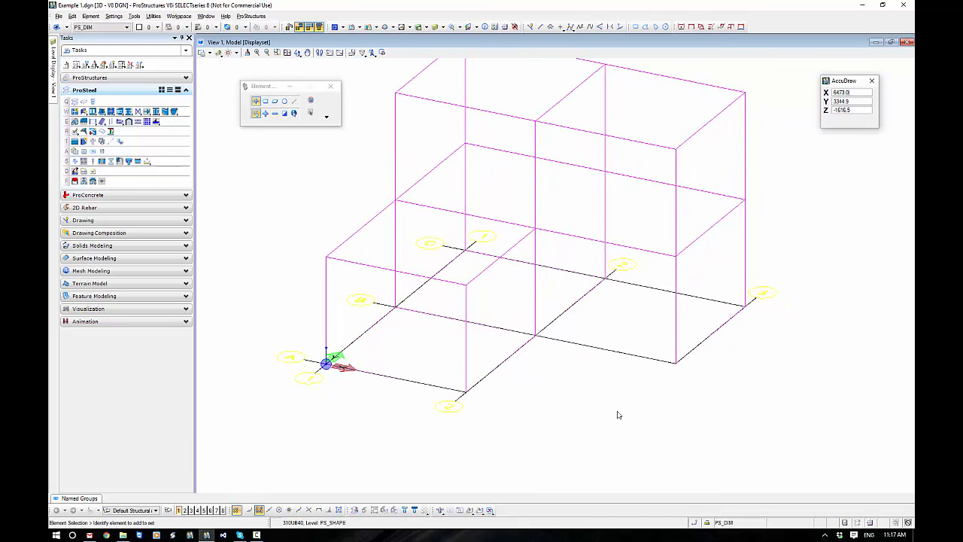
click(217, 52)
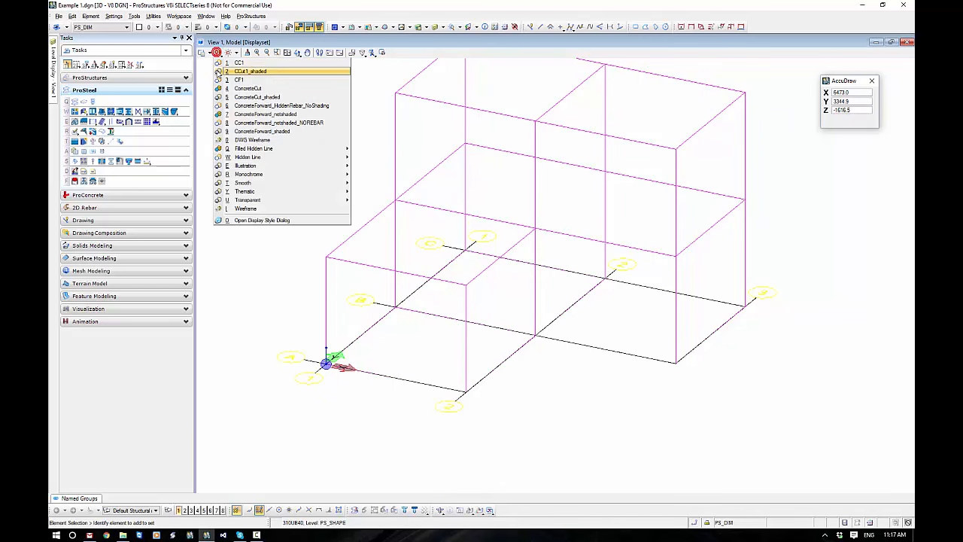
click(246, 299)
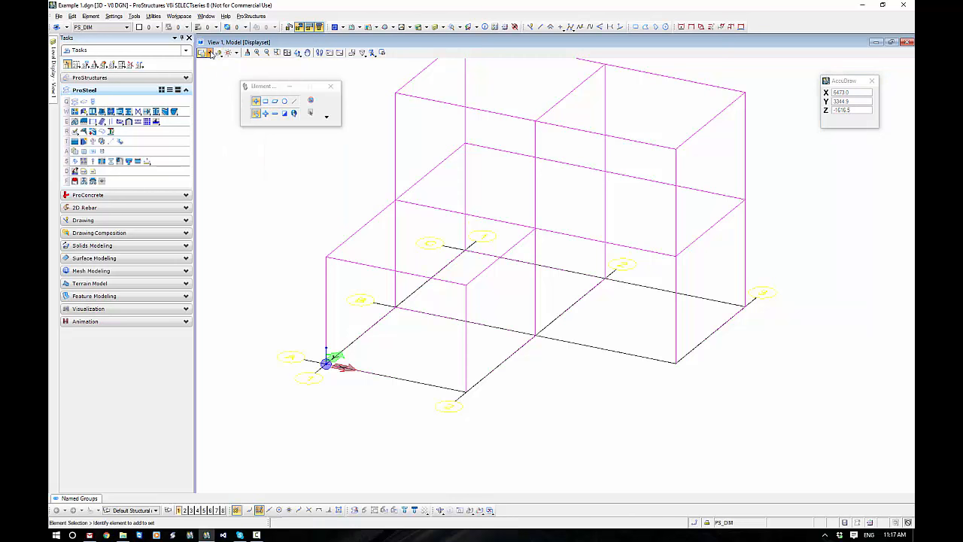
click(211, 54)
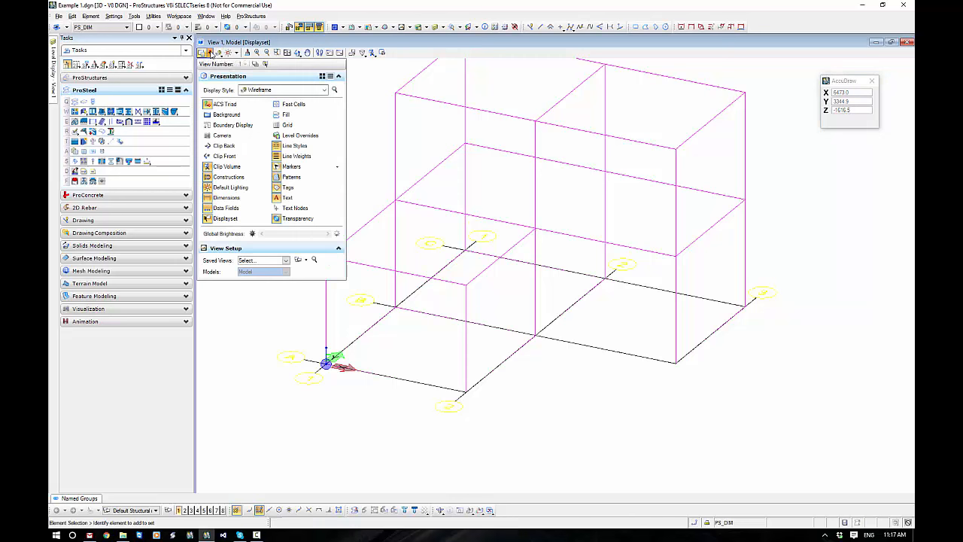
click(225, 115)
click(582, 407)
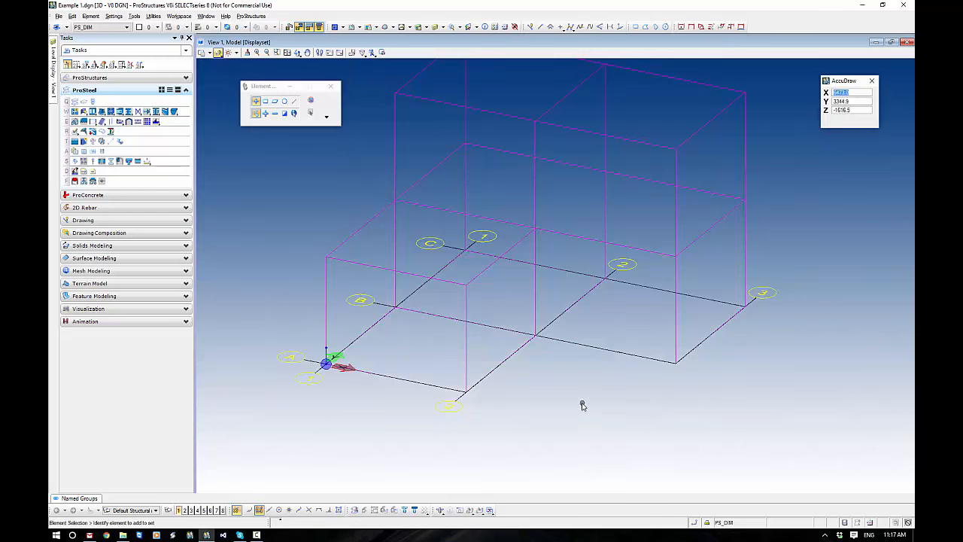
Insert a 310UB40 beam by two points in the open space beside grid 2, using the top-flange centre insertion point
scroll(572, 398, up, 3)
scroll(527, 301, up, 2)
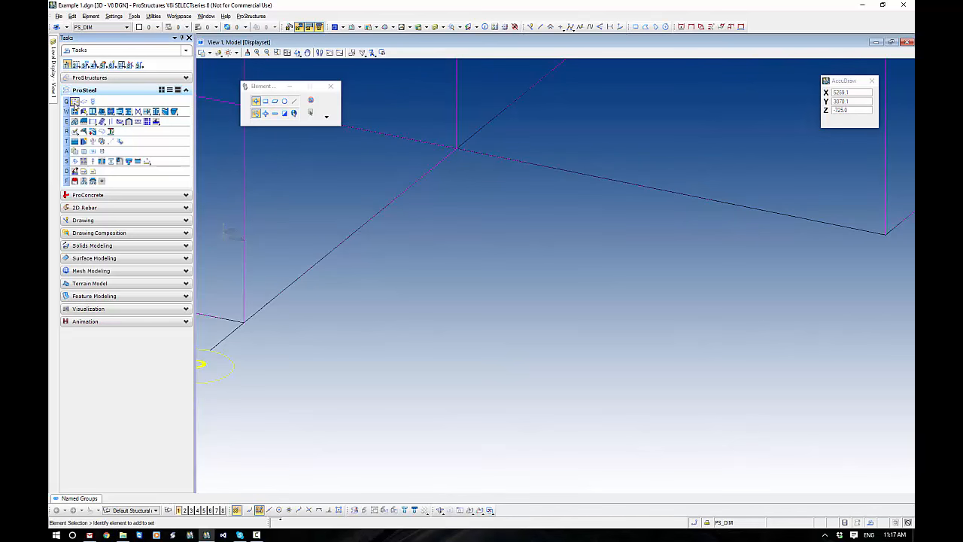
click(75, 101)
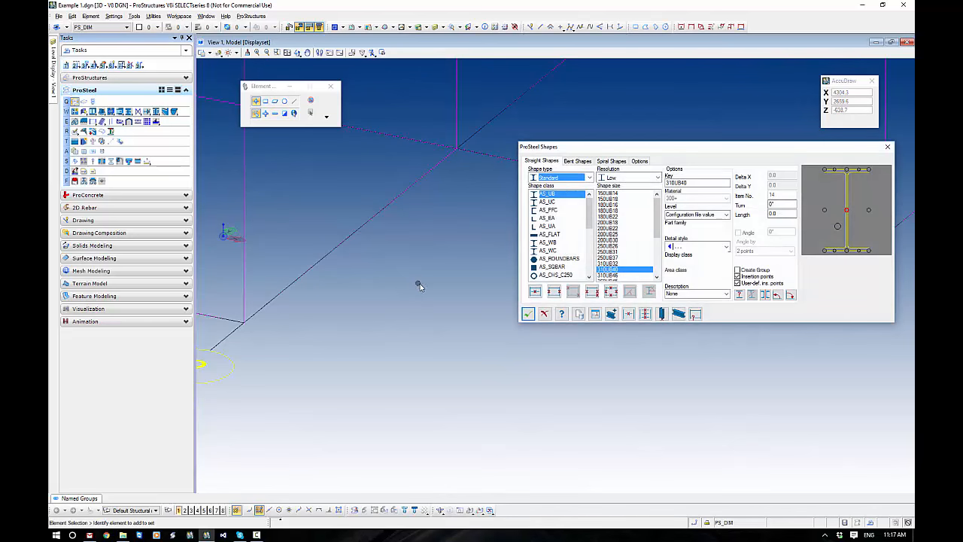
click(847, 170)
click(553, 292)
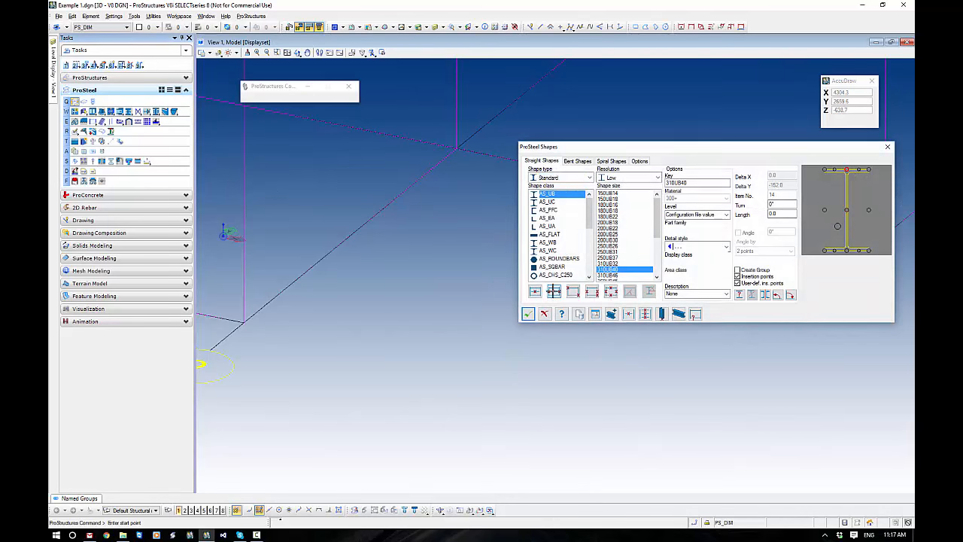
click(414, 293)
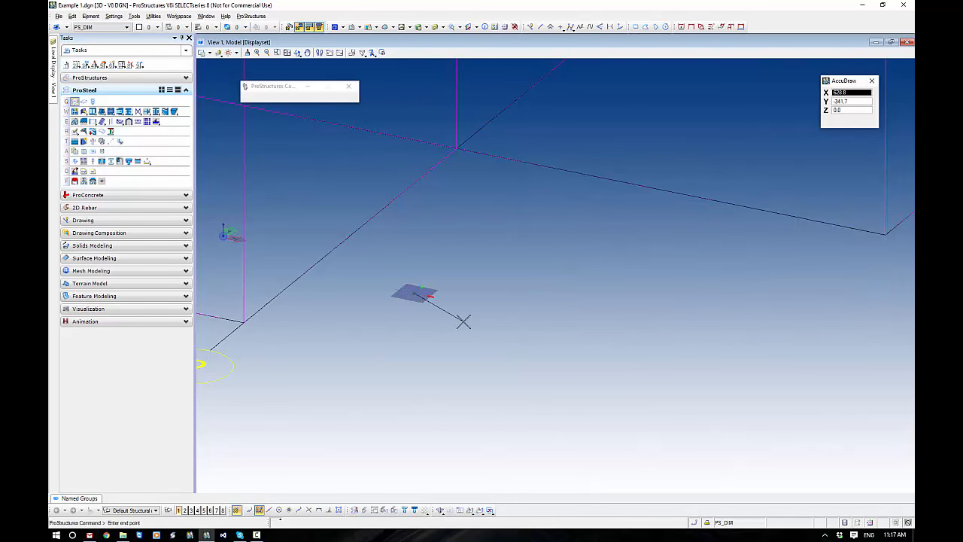
key(Return)
click(497, 303)
scroll(438, 310, up, 5)
scroll(436, 310, up, 2)
middle_drag(436, 309, 505, 253)
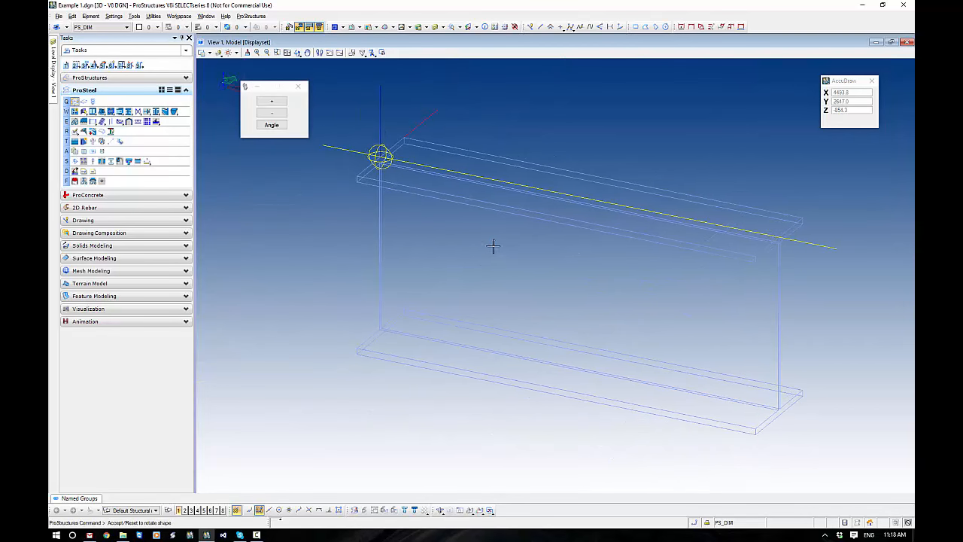
click(493, 247)
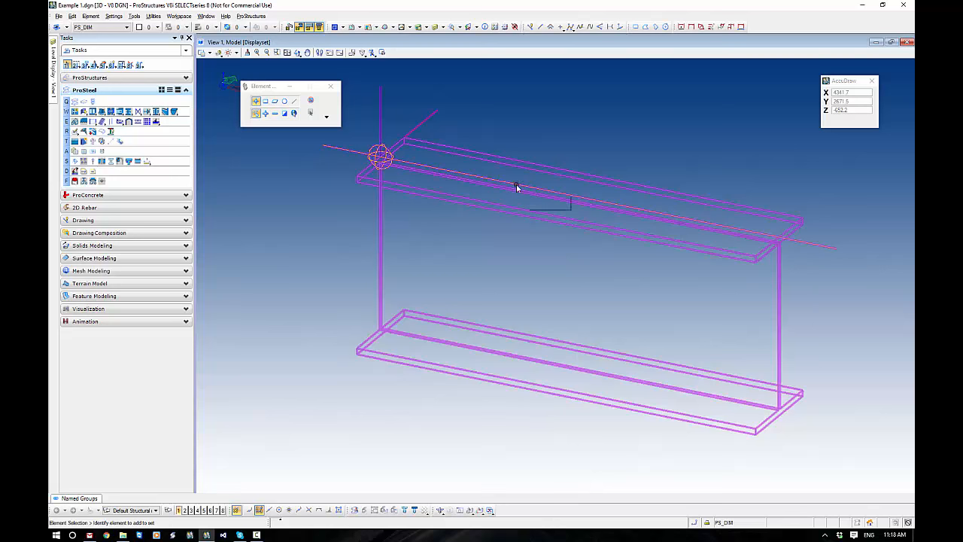
Stretch the test beam longer from its far end handle, shorten it from the same handle and deselect it
click(760, 256)
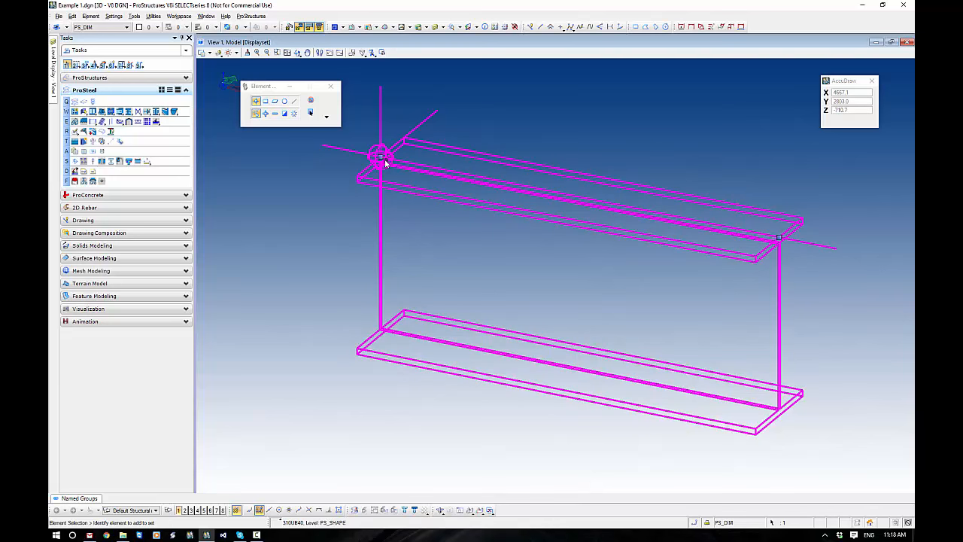
click(778, 238)
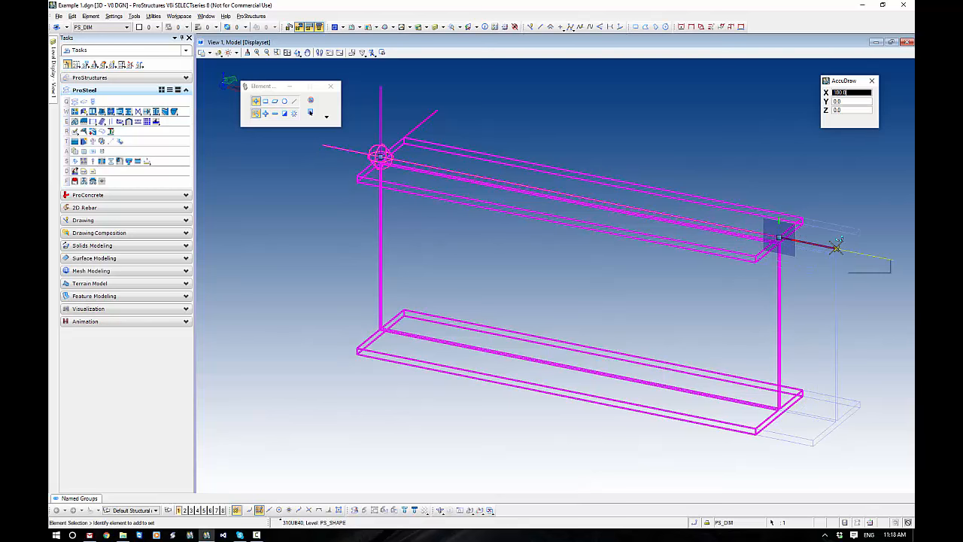
click(883, 243)
click(881, 259)
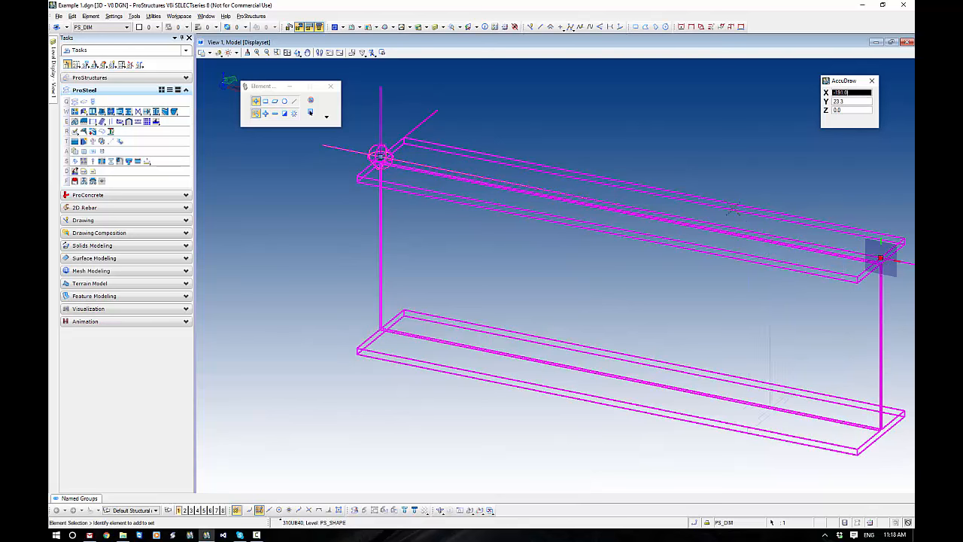
click(607, 164)
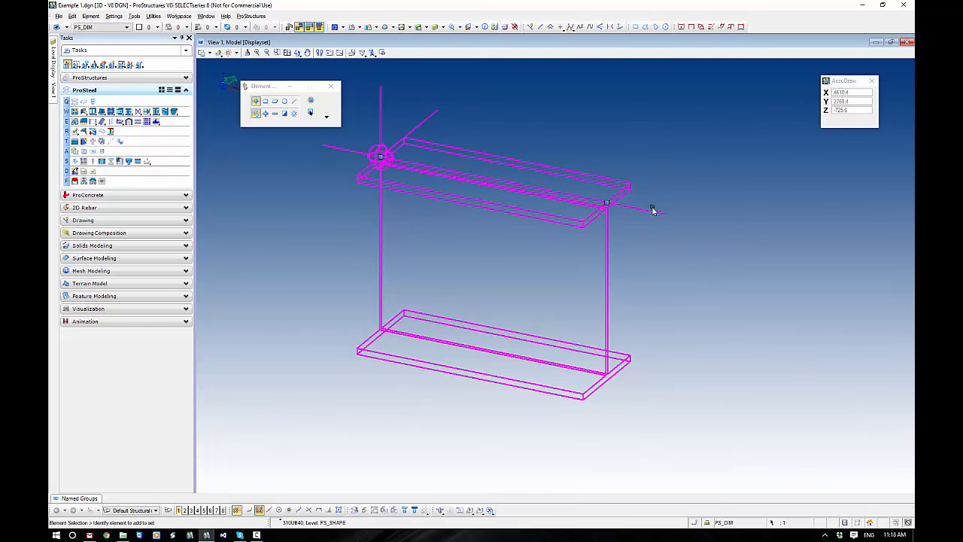
click(719, 189)
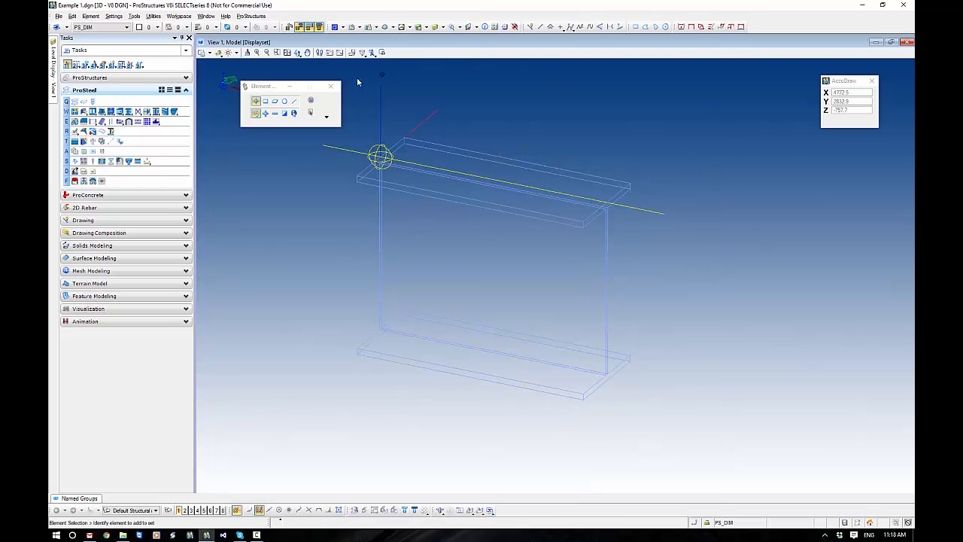
Disable the selection handles and move the whole test beam slightly sideways
click(311, 101)
click(488, 153)
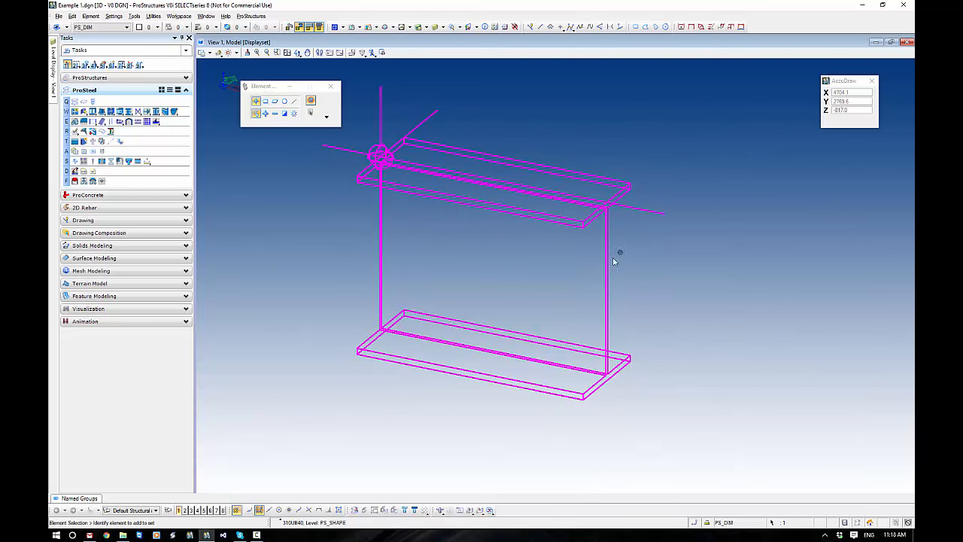
mouse_move(607, 267)
mouse_down()
mouse_move(677, 291)
mouse_move(617, 265)
mouse_up()
click(309, 185)
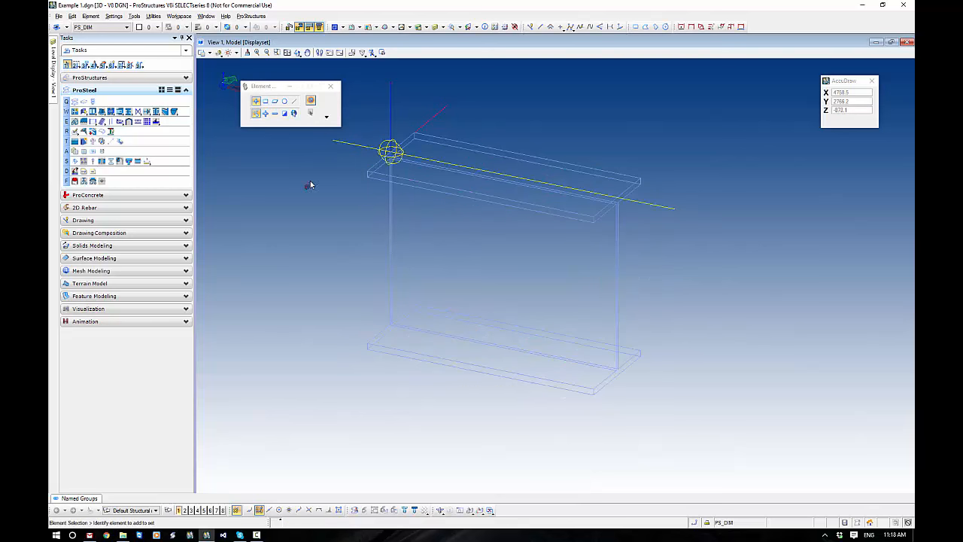
Try to lengthen the test beam from its far end handle, cancel the change and deselect the beam
click(449, 137)
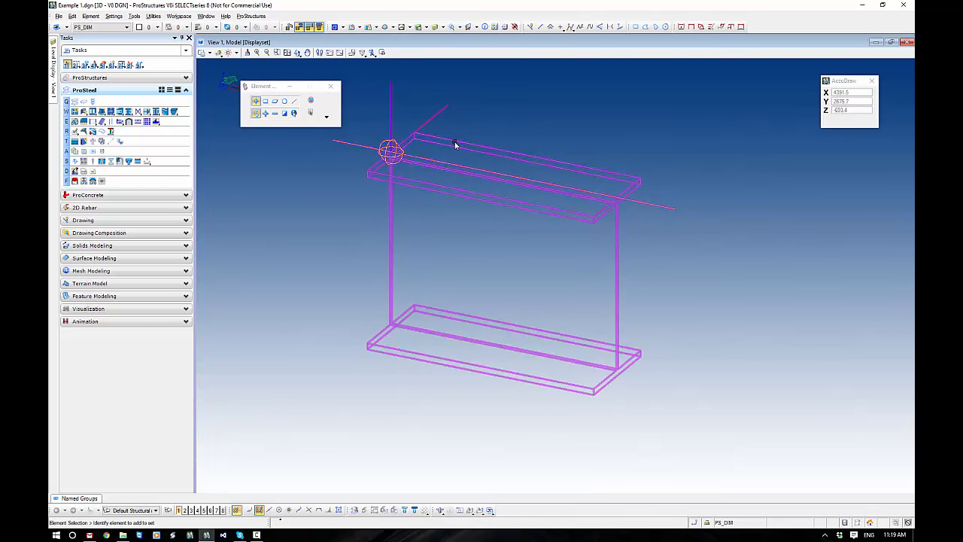
drag(617, 198, 675, 208)
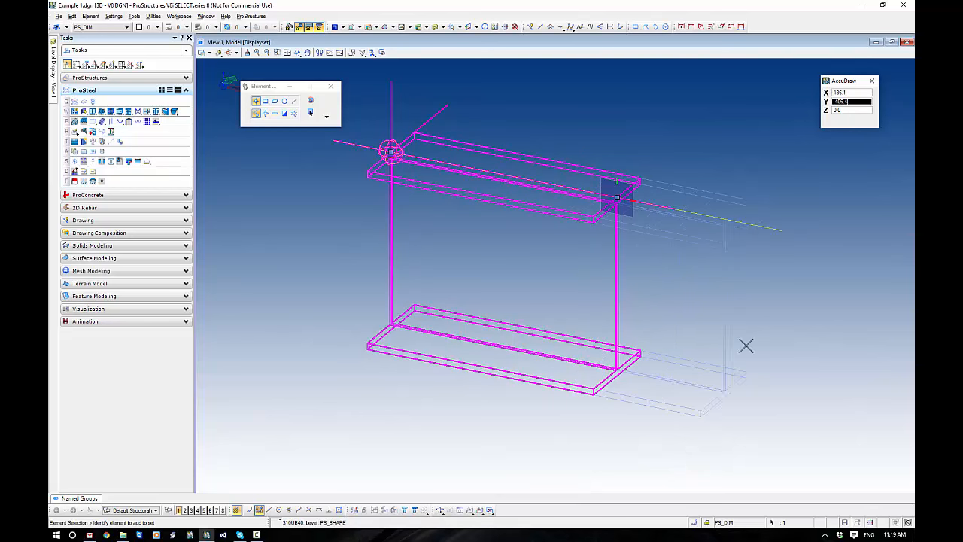
right_click(681, 138)
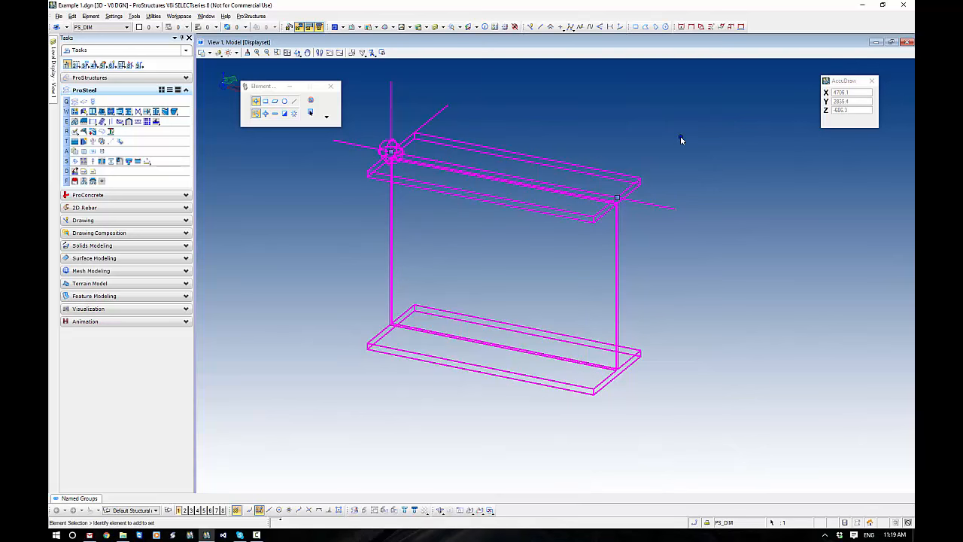
click(572, 124)
middle_drag(572, 123, 589, 129)
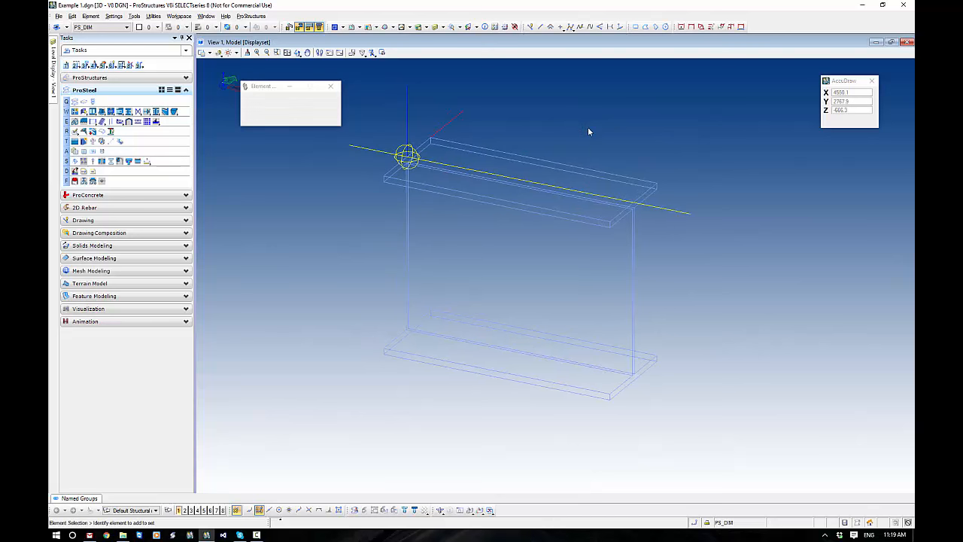
Set the view's display style to the Modeling variant of Transparent
click(218, 52)
mouse_move(269, 204)
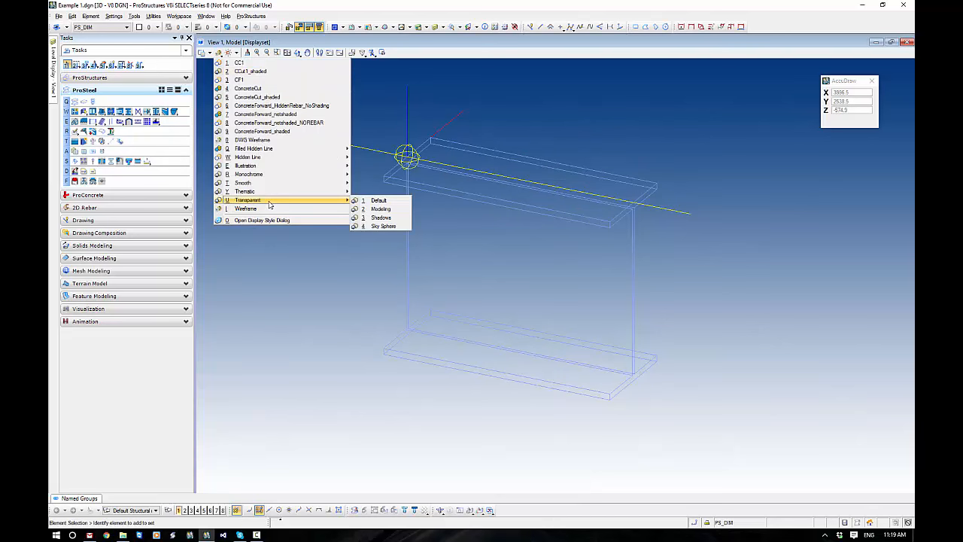
click(384, 209)
right_click(366, 206)
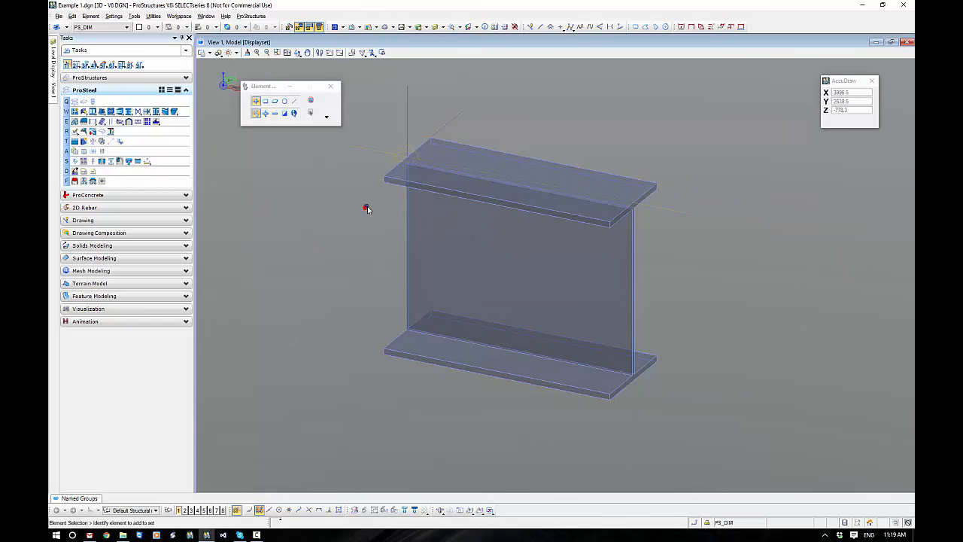
Delete the 310UB40 test beam beside the workframe
click(497, 198)
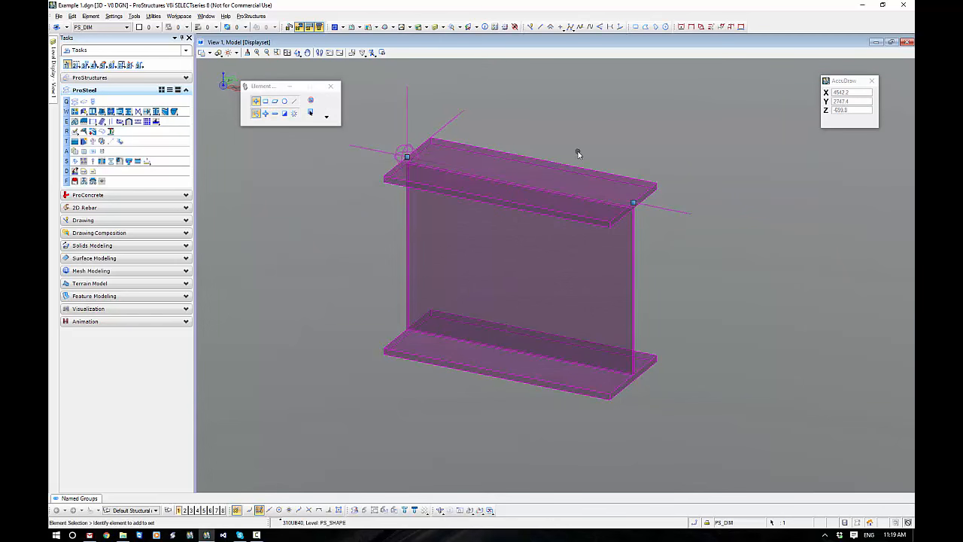
key(Delete)
scroll(578, 153, down, 5)
middle_drag(576, 191, 613, 324)
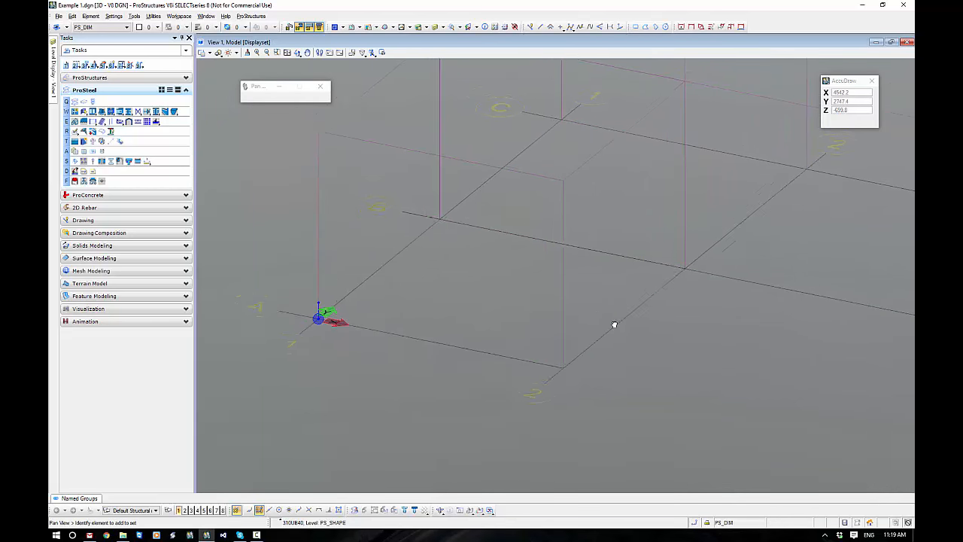
Set up a standard 310UB40 shape with its insertion point at the section centre, to be inserted using two points
middle_drag(421, 316, 471, 294)
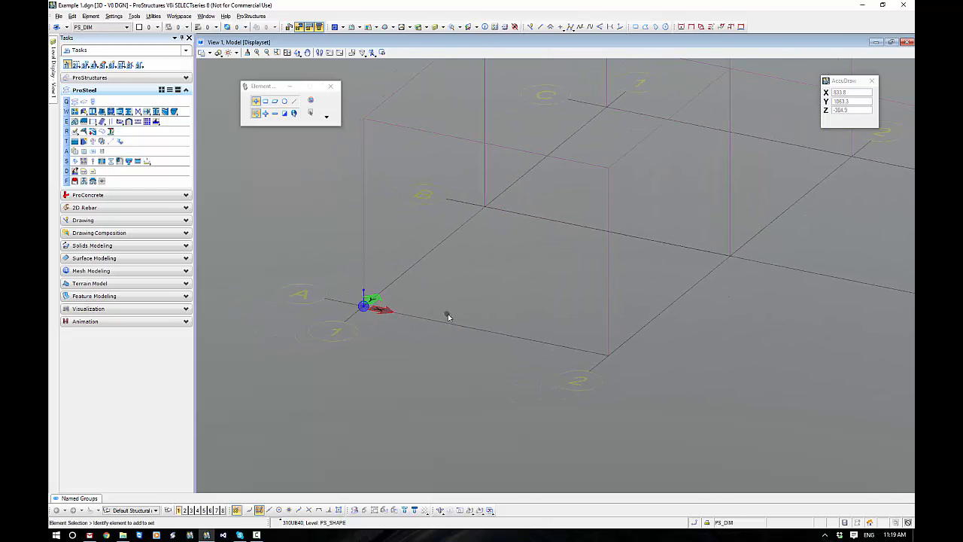
middle_drag(473, 275, 481, 286)
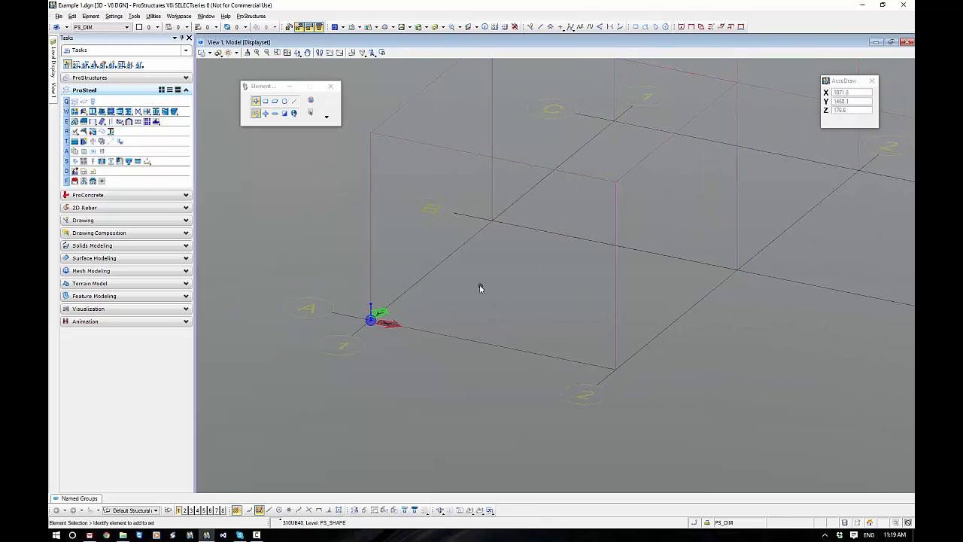
click(73, 101)
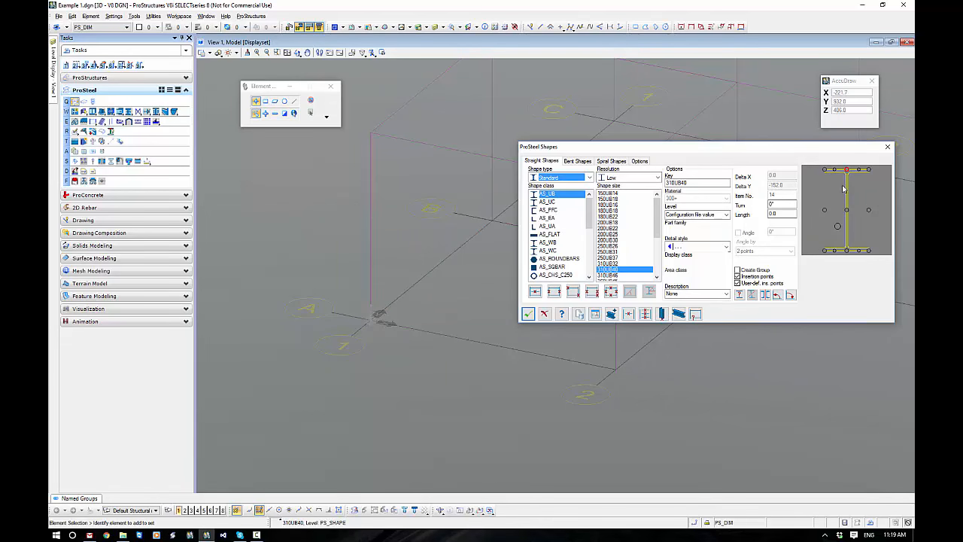
click(847, 211)
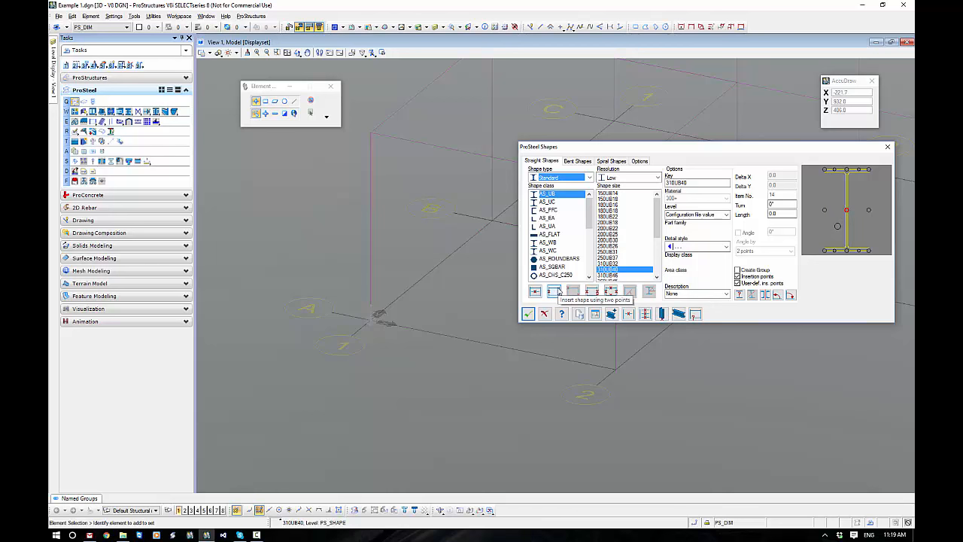
click(556, 294)
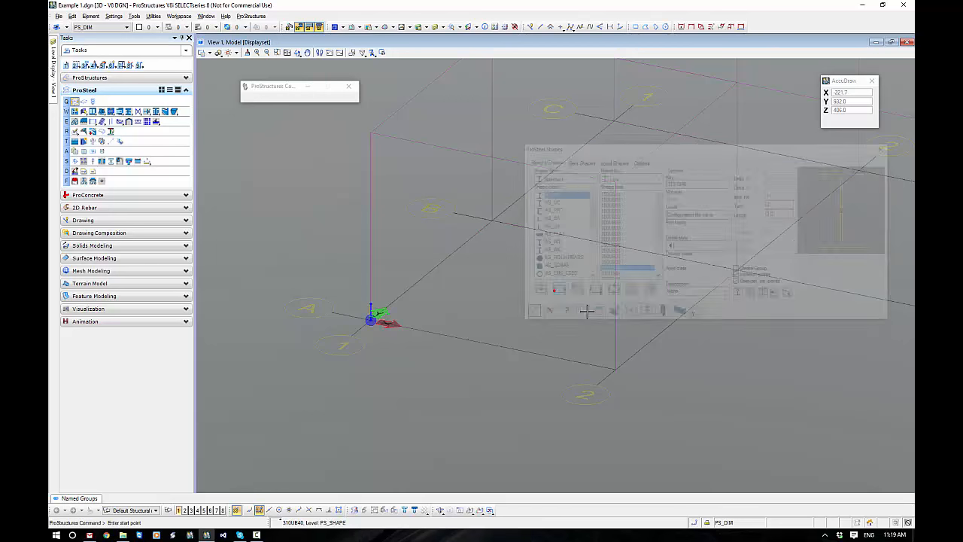
Insert the 310UB40 column at grid A/2, from the base intersection up to the workframe corner at height 3000
middle_drag(679, 352, 595, 339)
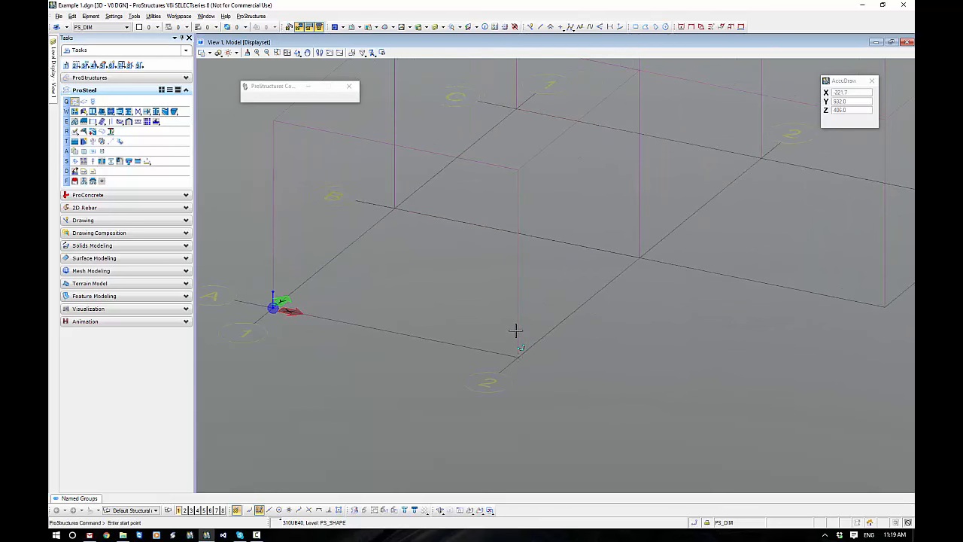
scroll(519, 354, up, 4)
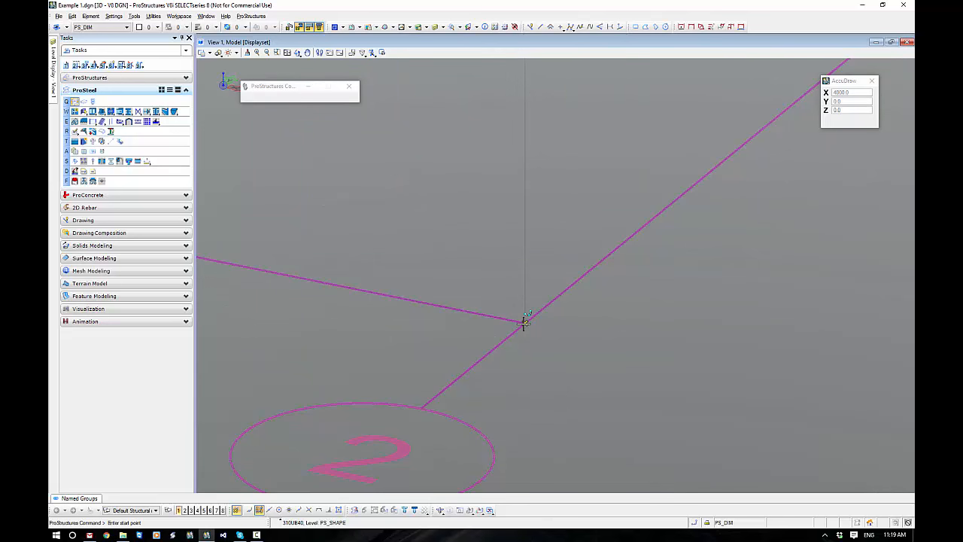
middle_click(587, 272)
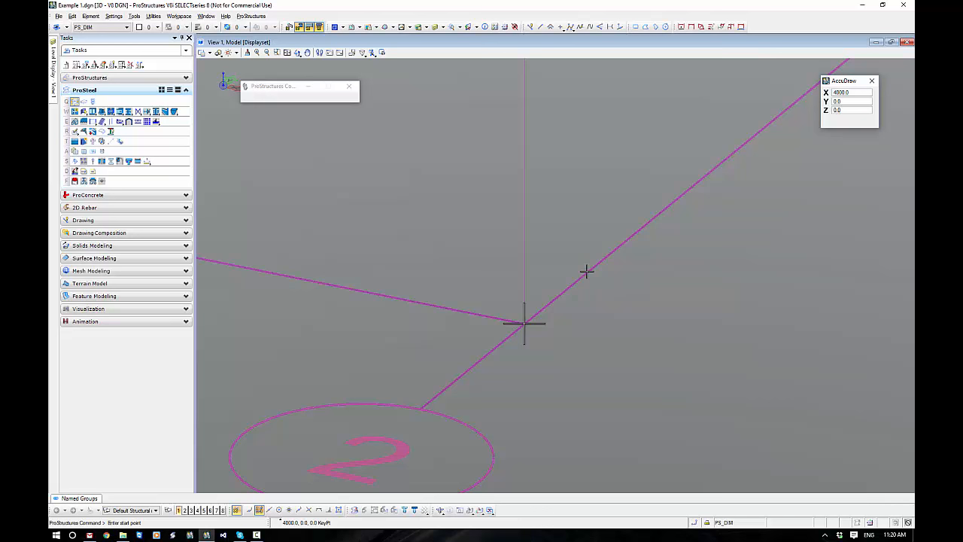
click(586, 271)
scroll(587, 271, down, 4)
middle_drag(577, 163, 538, 273)
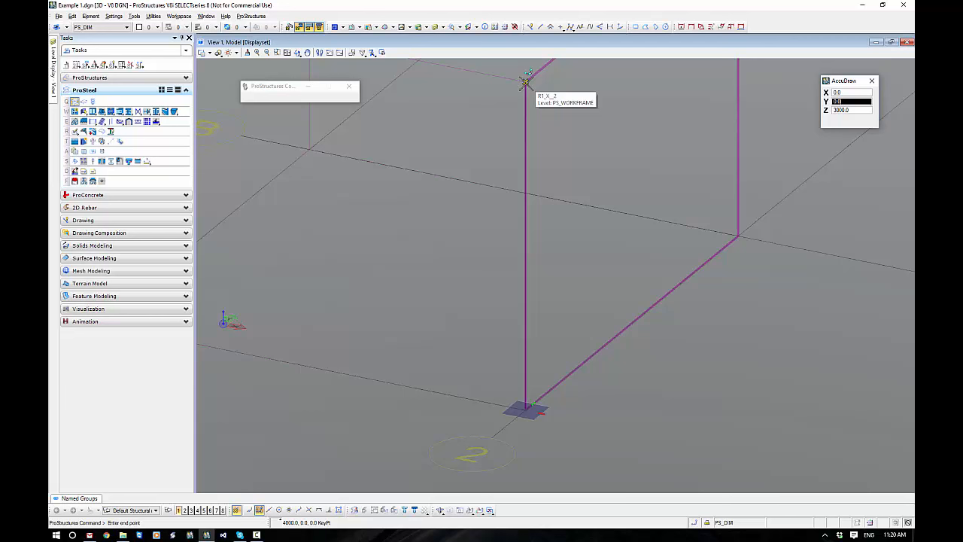
click(525, 123)
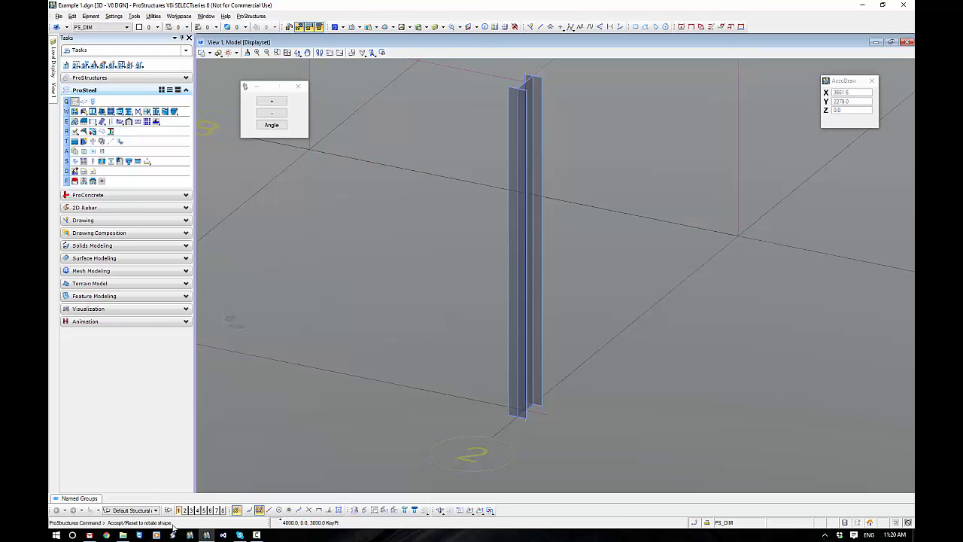
Rotate the column at grid A/2 a quarter turn so its web runs along grid line A, and finish its placement
click(410, 359)
scroll(533, 424, up, 3)
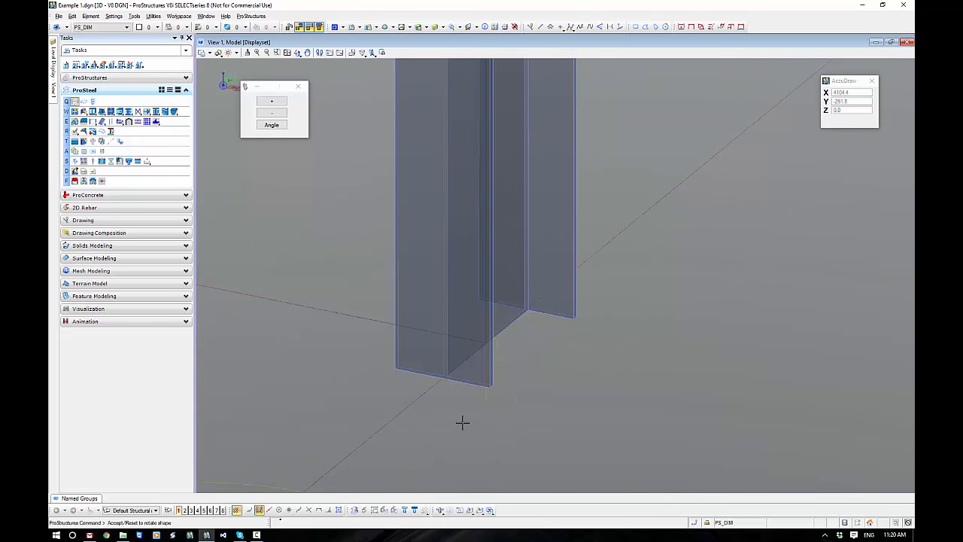
scroll(468, 373, up, 2)
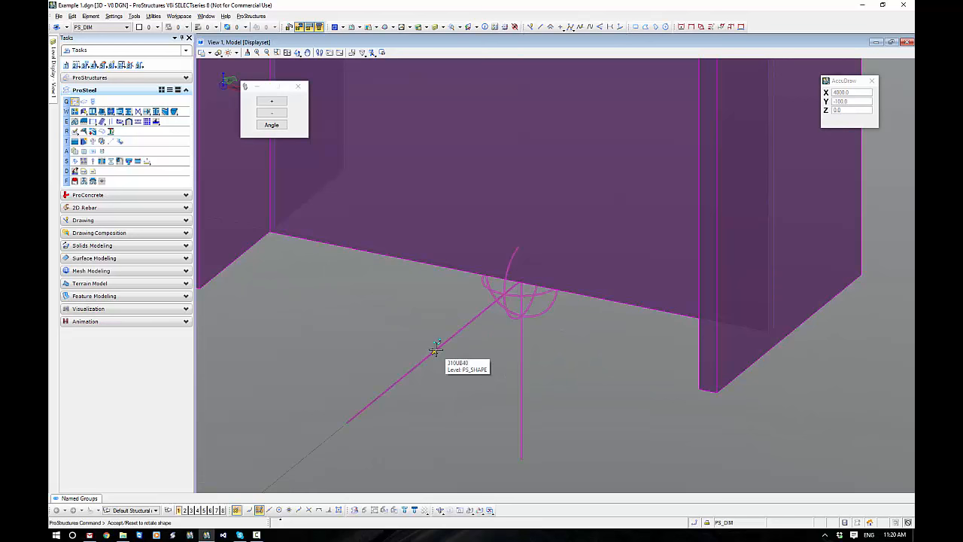
scroll(472, 395, down, 3)
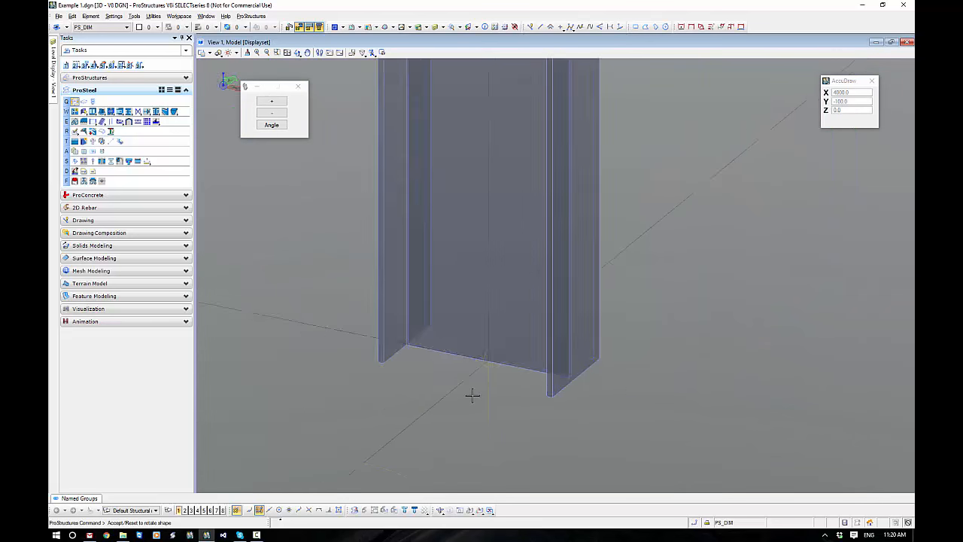
scroll(503, 442, down, 3)
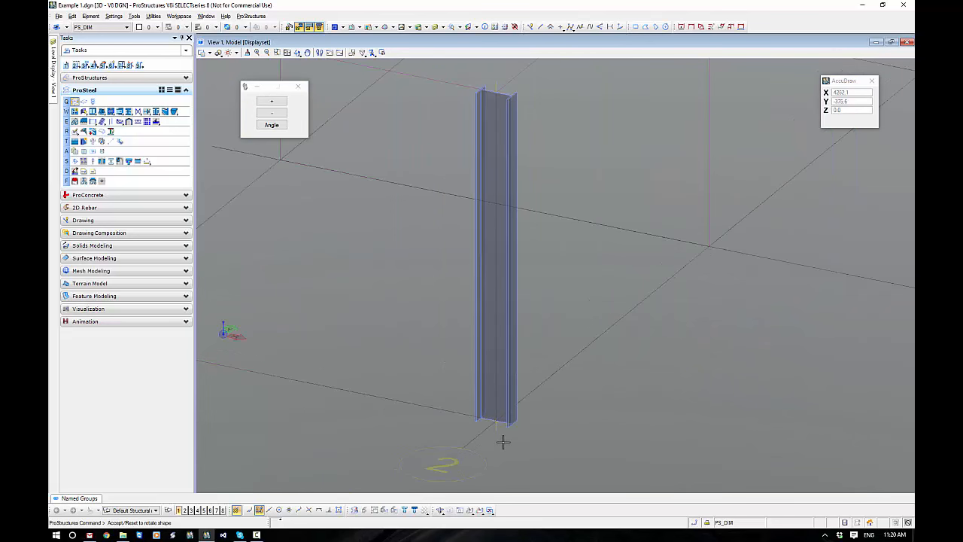
click(392, 318)
Insert a 310UB40 column at grid A/1 from the base to height 3000, rotated so its web follows grid line A
middle_drag(298, 317, 547, 394)
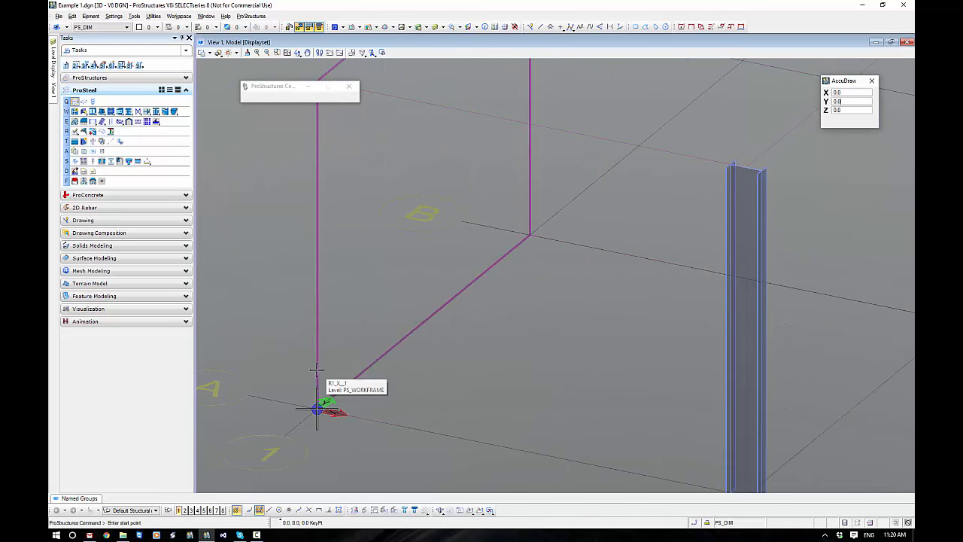
click(317, 370)
middle_drag(340, 248, 427, 362)
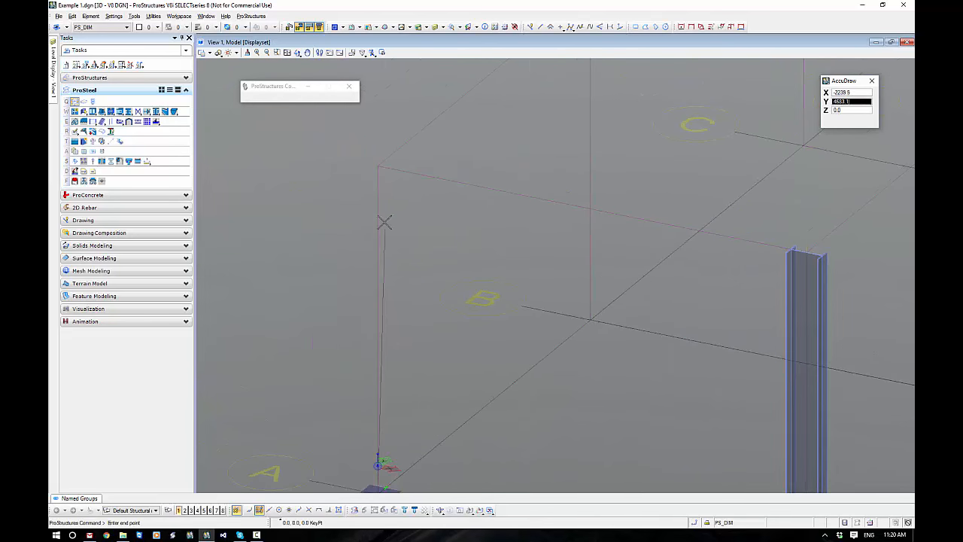
middle_click(378, 197)
click(378, 196)
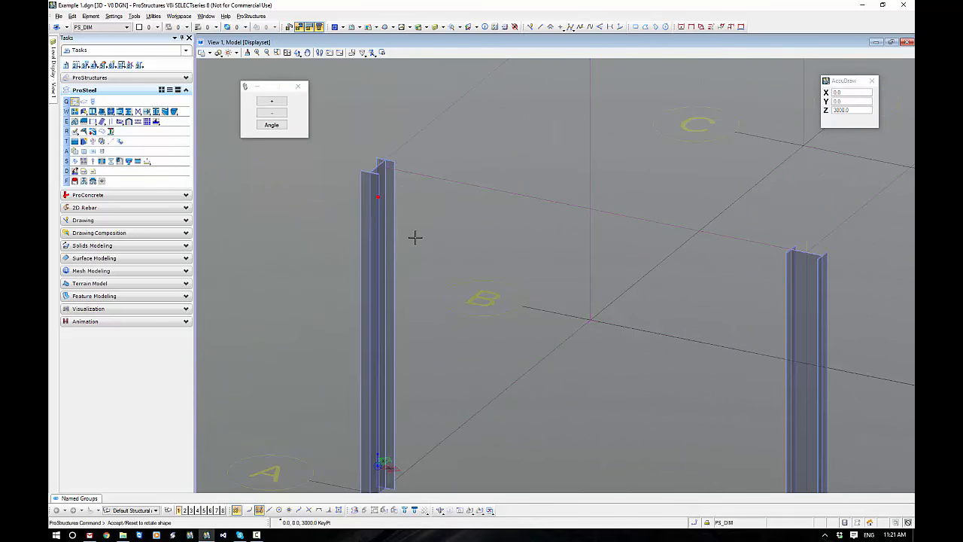
scroll(416, 236, down, 2)
click(527, 351)
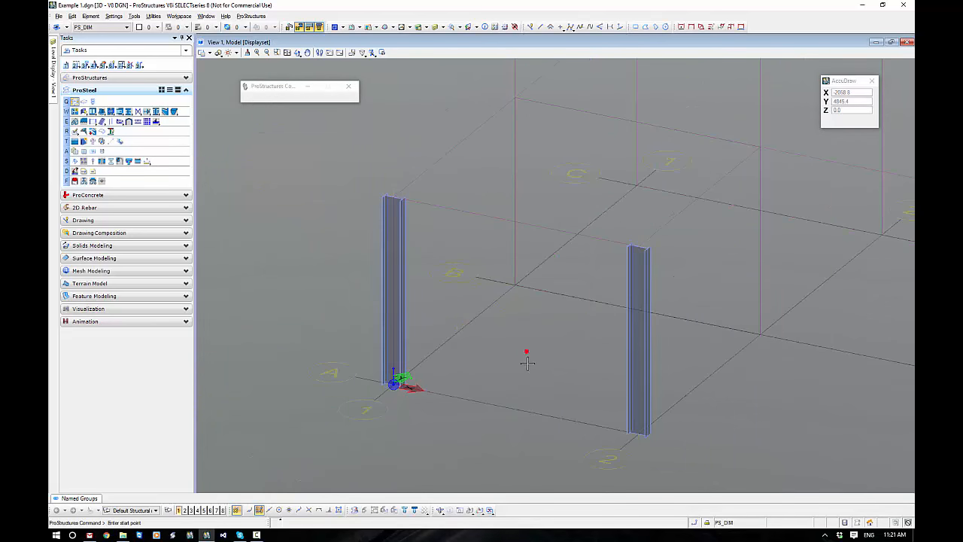
Insert a 310UB40 column at grid B/1 from the base to height 6000, with its web along grid line B
middle_click(518, 261)
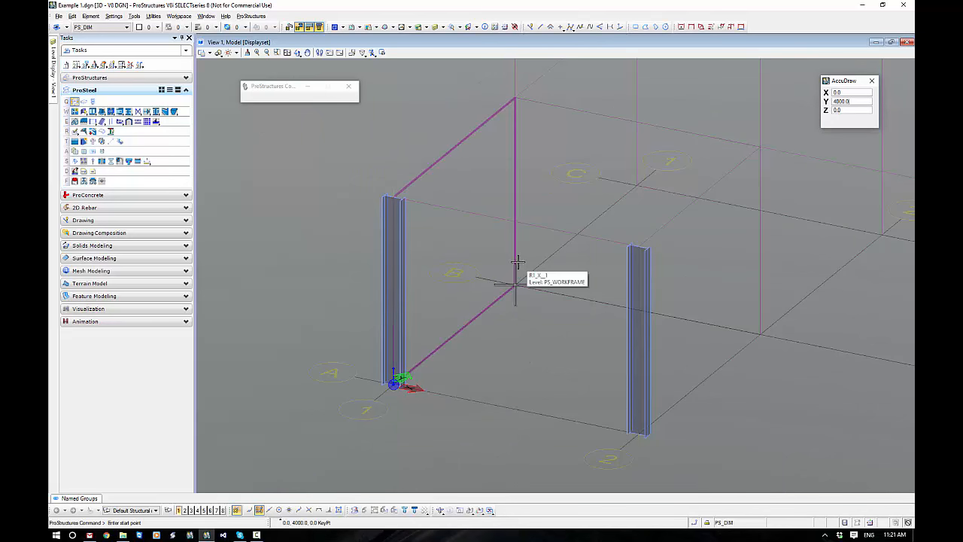
click(517, 261)
middle_drag(544, 163, 514, 273)
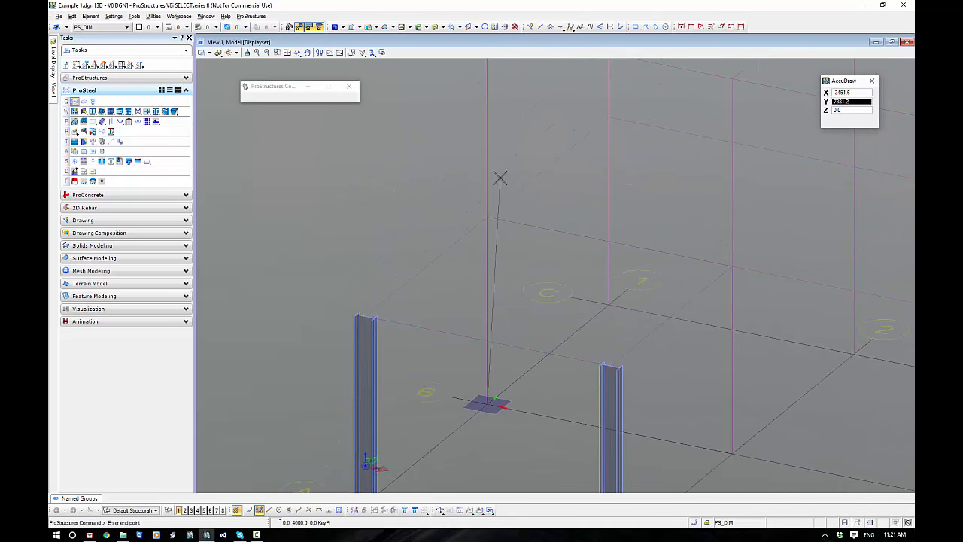
scroll(495, 142, down, 2)
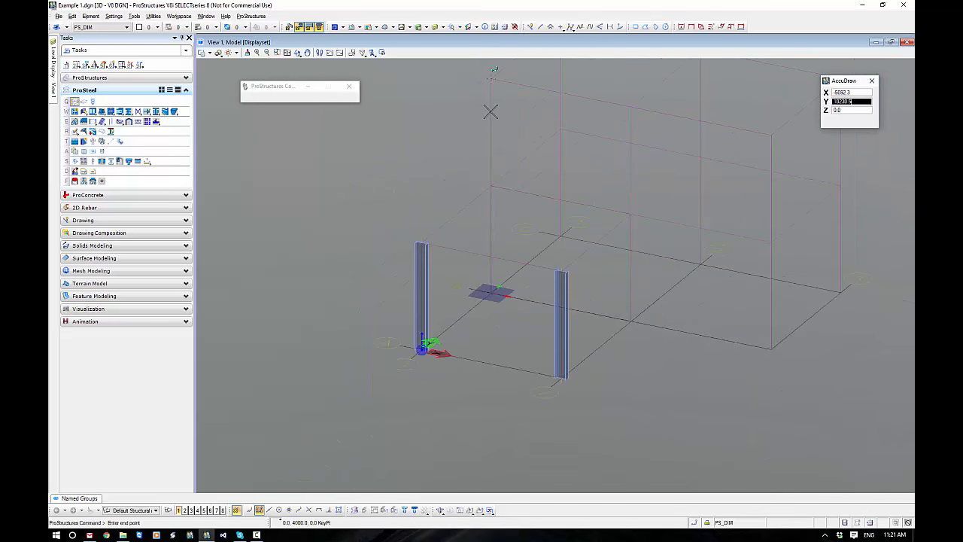
middle_click(490, 111)
click(490, 111)
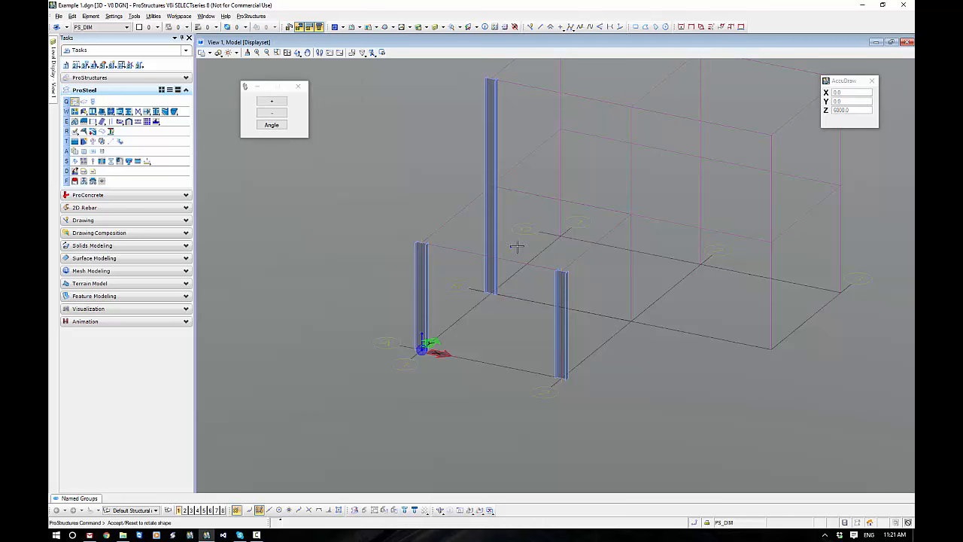
click(624, 262)
Insert a 310UB40 column at grid B/2 from the base to height 6000, web along grid line B, and end two-point insertion
middle_click(627, 318)
click(627, 319)
middle_click(629, 110)
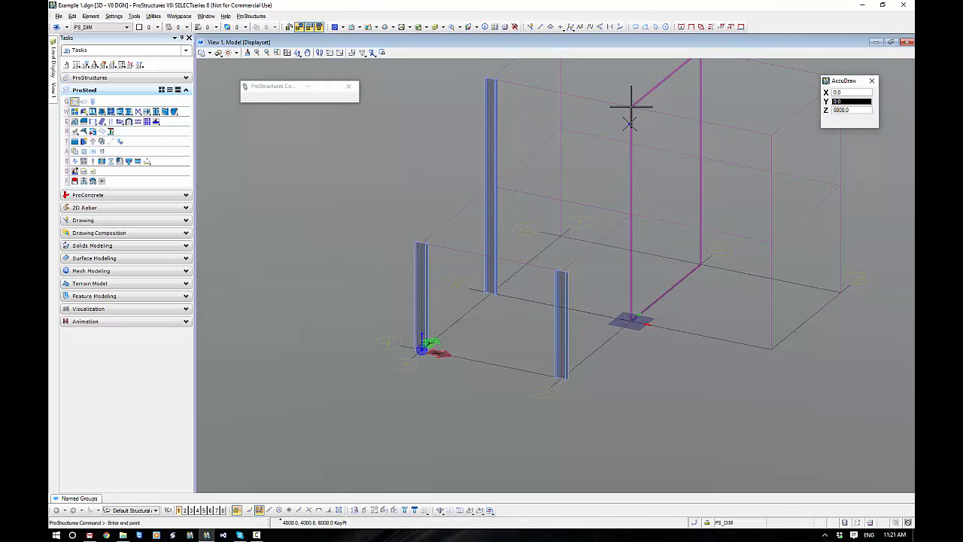
click(630, 119)
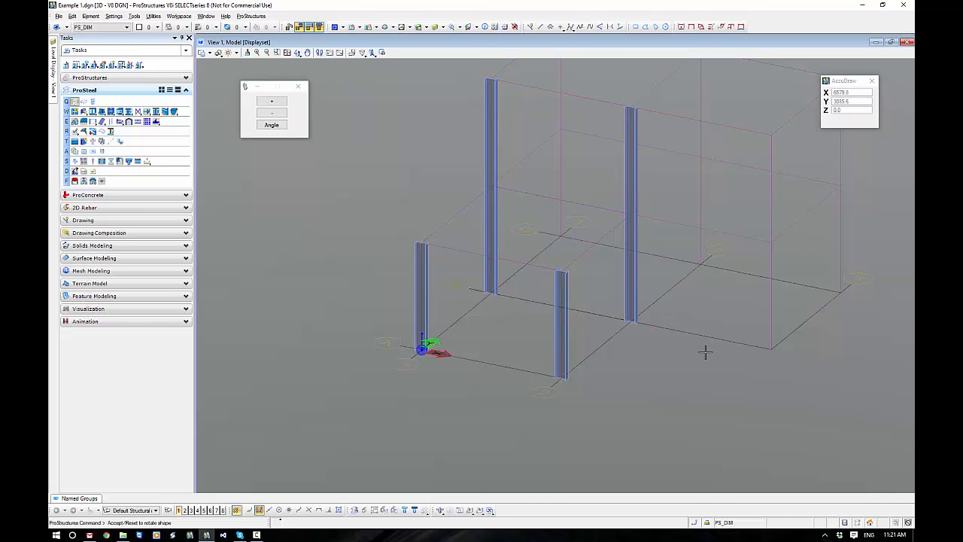
middle_drag(705, 351, 602, 411)
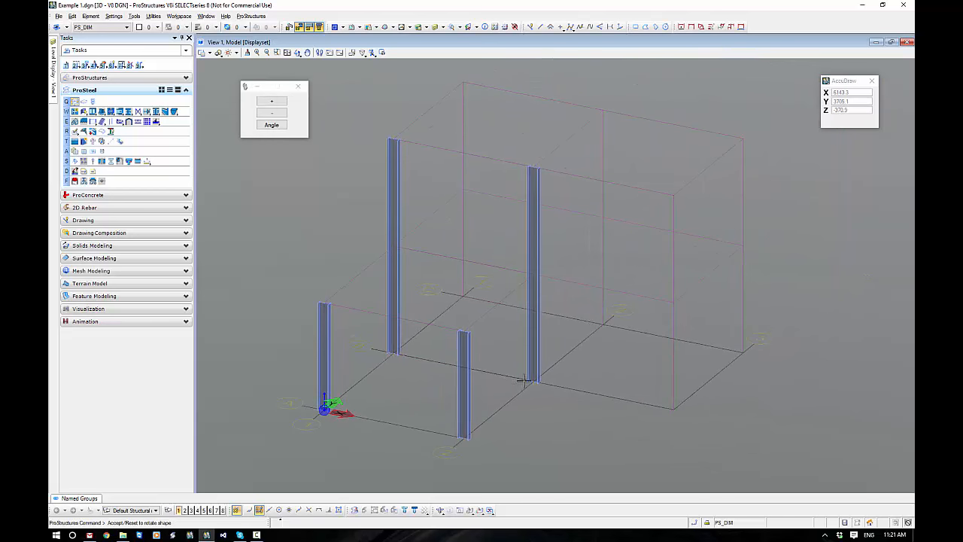
click(314, 225)
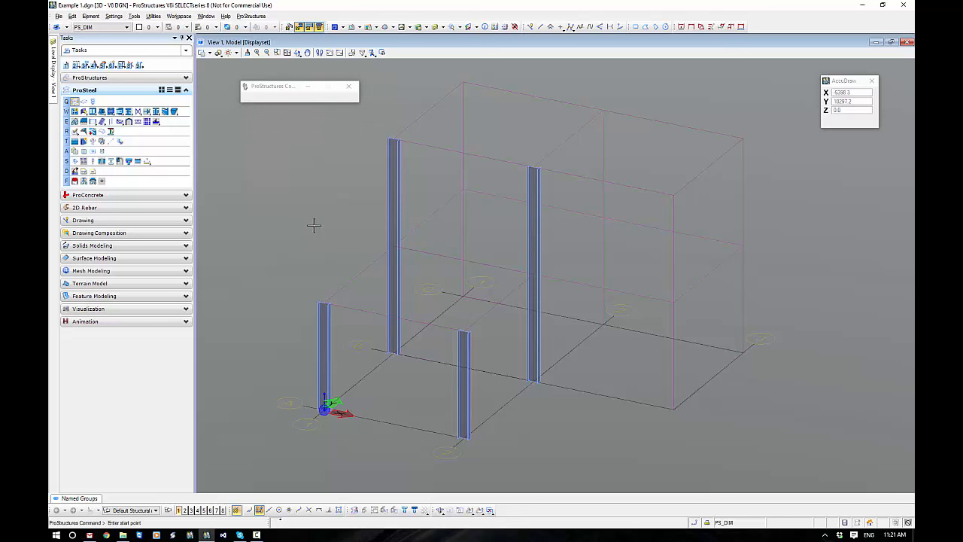
right_click(313, 225)
Try the top and bottom flange centres as the columns' insertion point, and return it to the section centre
drag(657, 154, 612, 114)
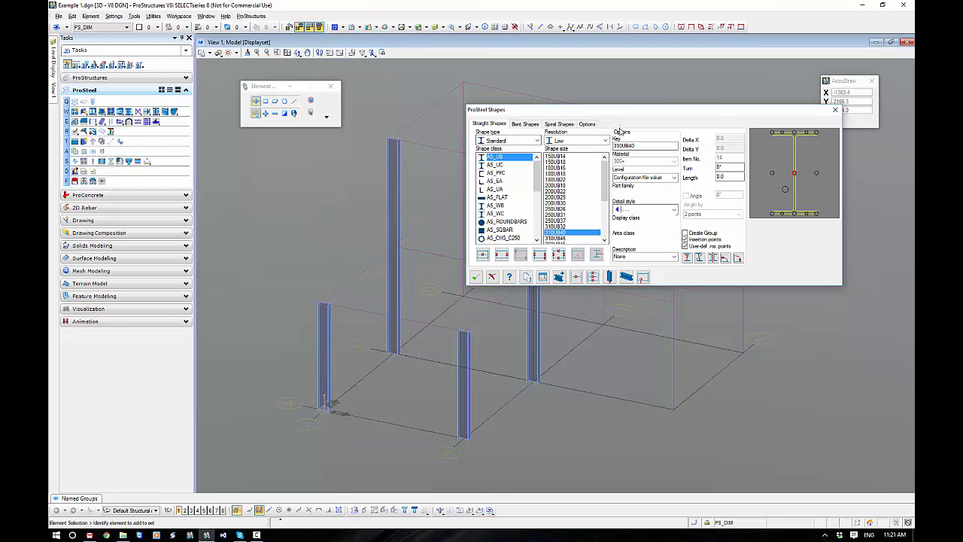
click(797, 134)
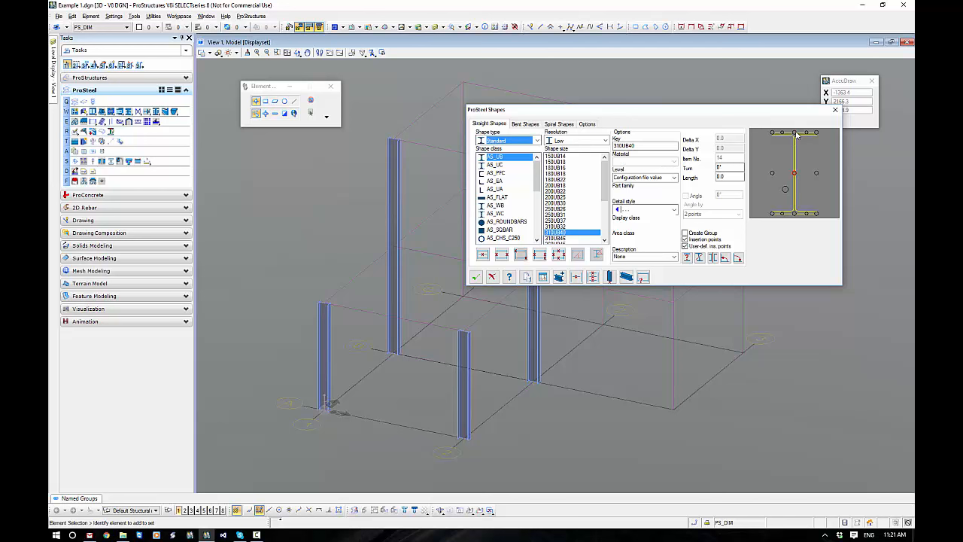
click(795, 214)
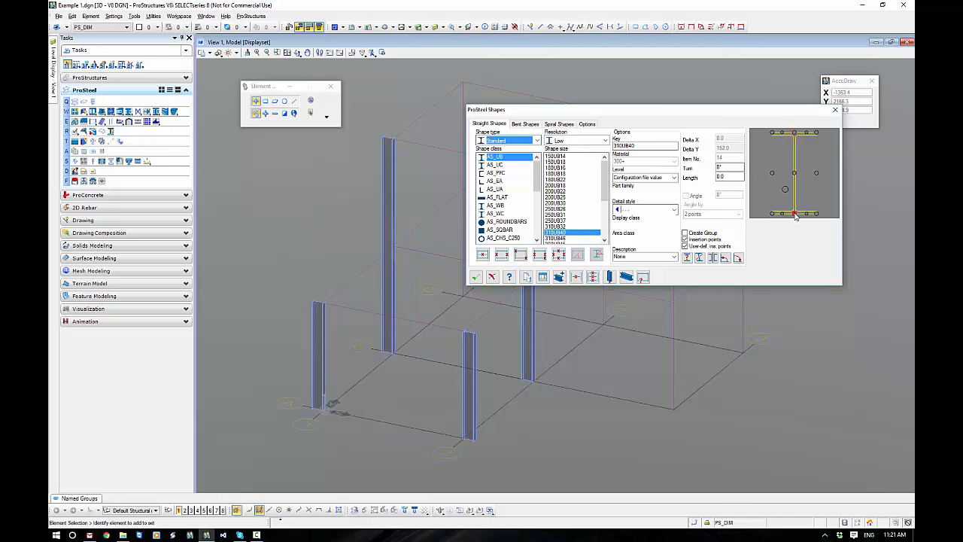
click(795, 174)
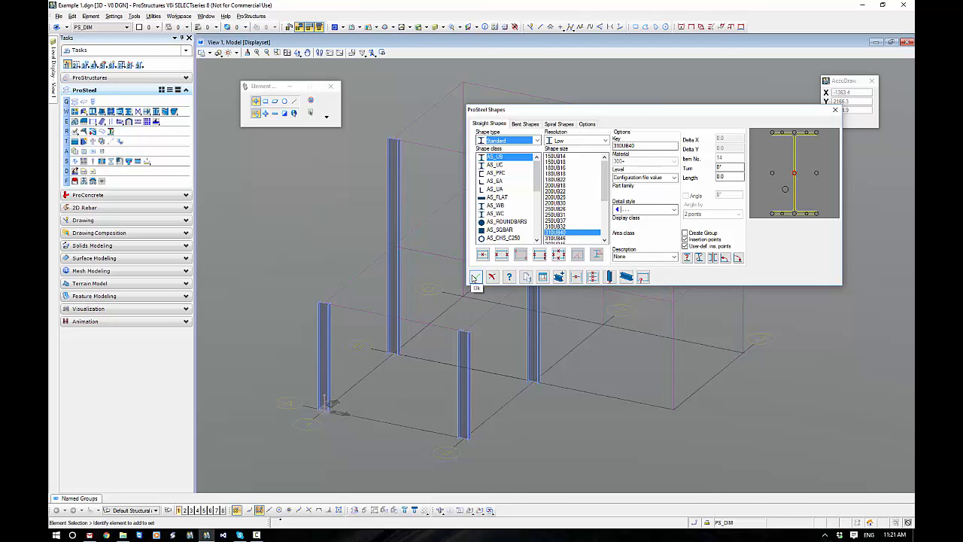
click(475, 277)
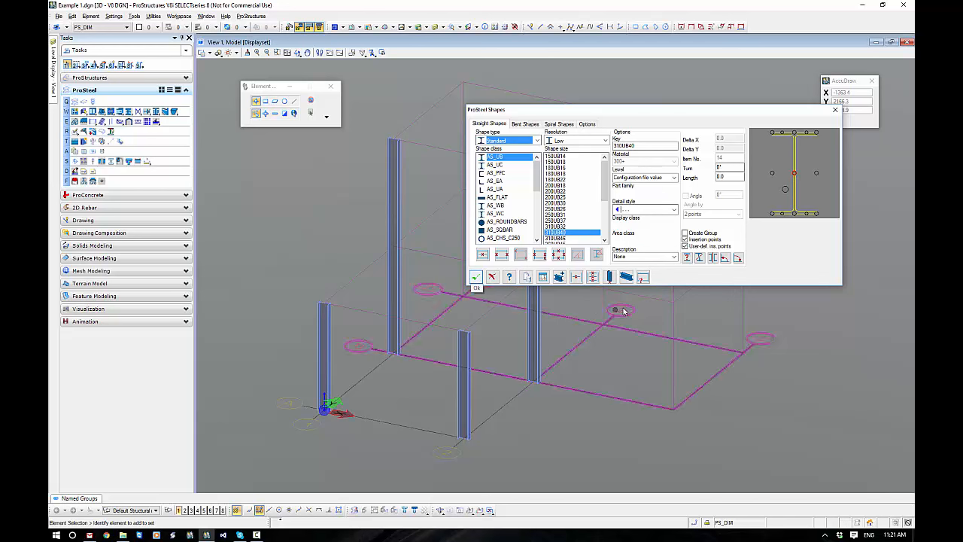
Insert a 310UB40 column by line on the vertical workframe line at grid B/3, rotated so its web follows grid line B
click(699, 258)
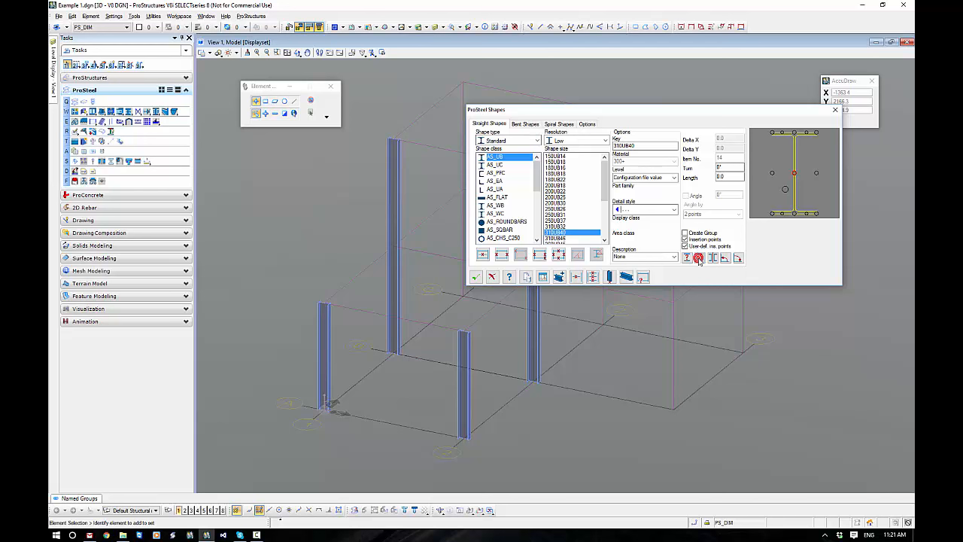
click(482, 254)
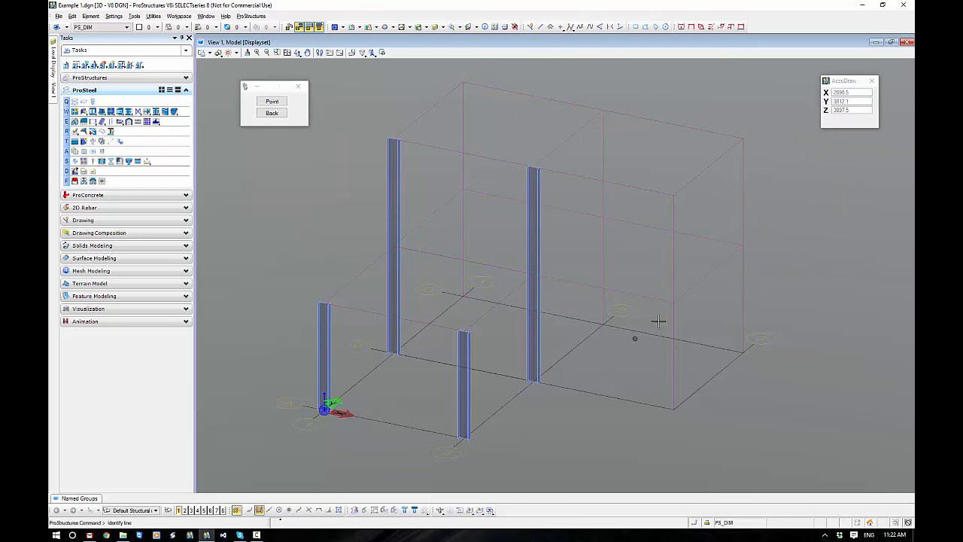
click(673, 265)
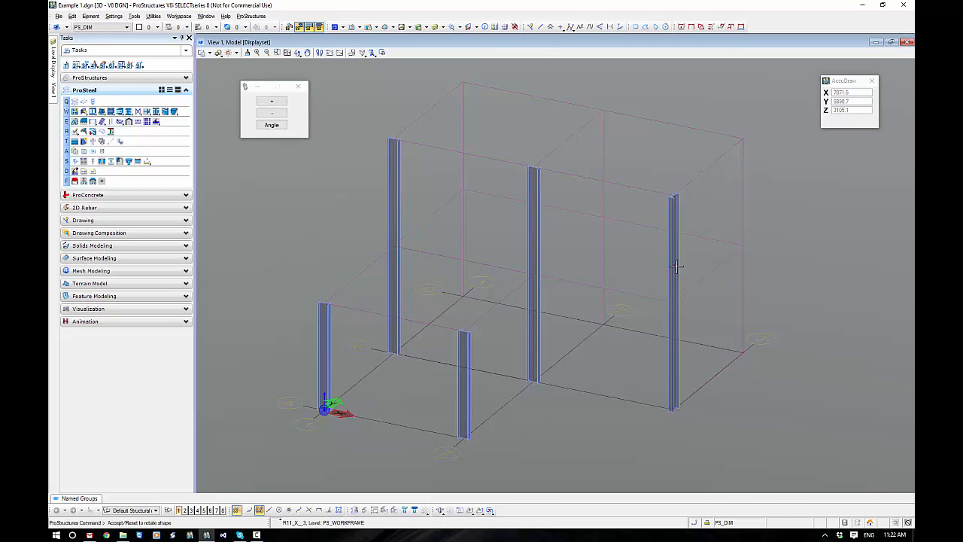
click(789, 312)
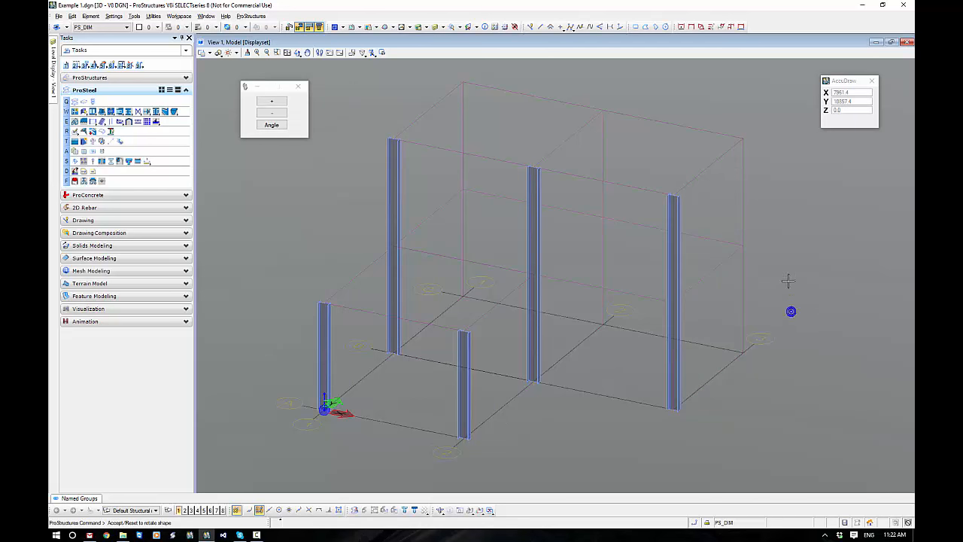
Insert a 310UB40 column by line on the rear vertical workframe line at grid line 3, rotated to match the other columns
right_click(791, 224)
click(743, 208)
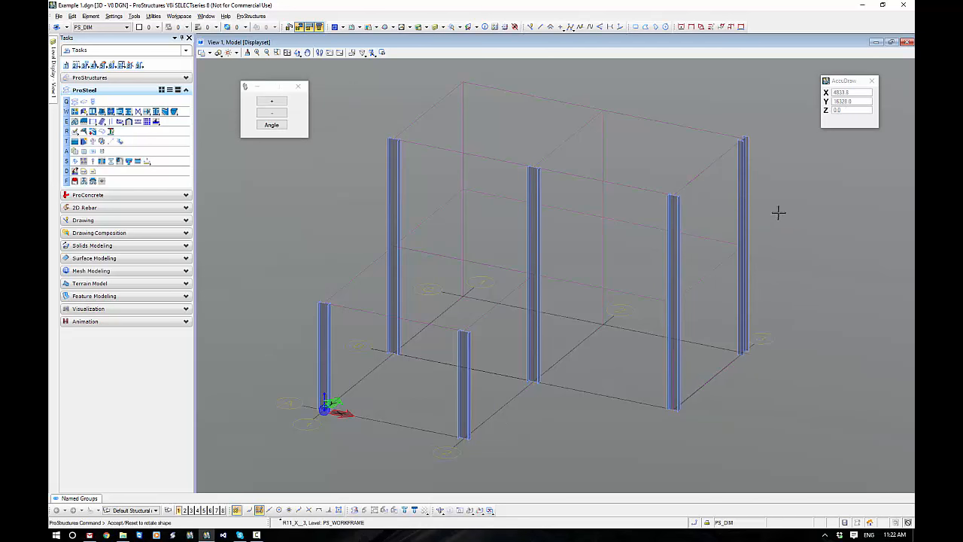
click(780, 214)
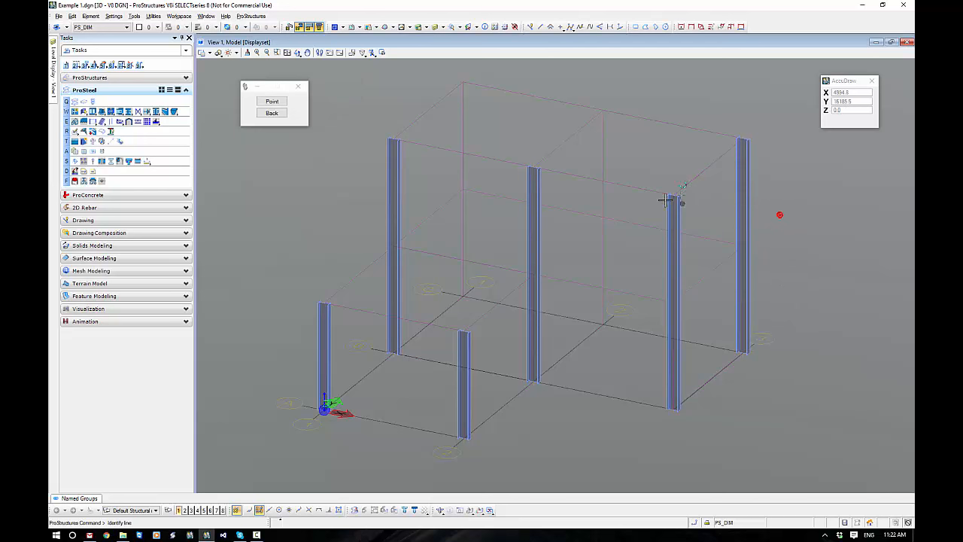
Insert matching 310UB40 columns by line on the rear vertical workframe lines at grid lines 2 and 1, and finish inserting shapes
click(602, 195)
click(631, 203)
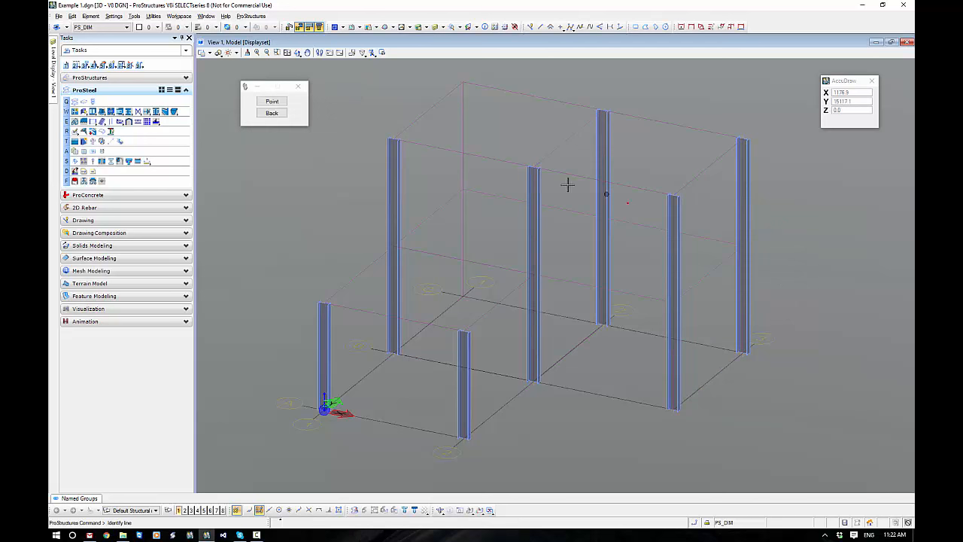
click(463, 138)
click(503, 138)
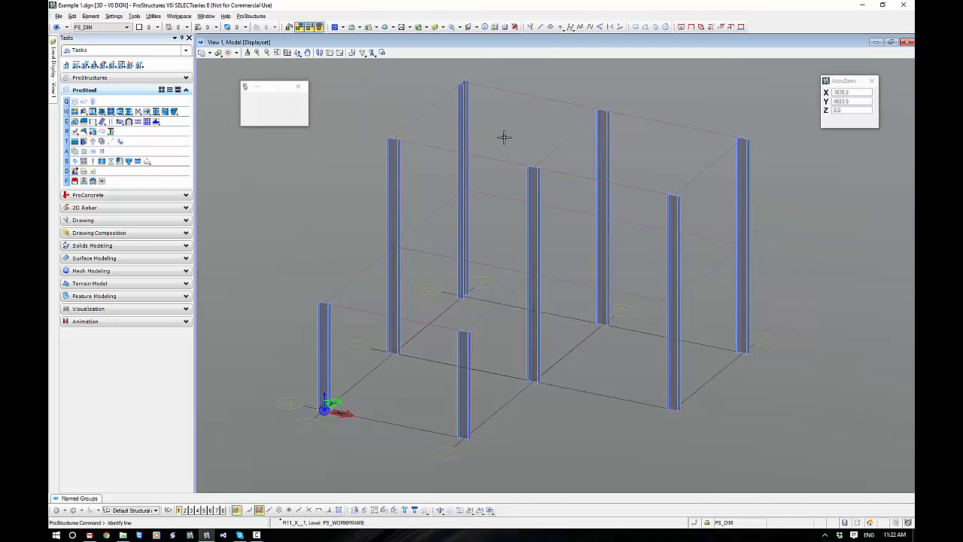
right_click(504, 137)
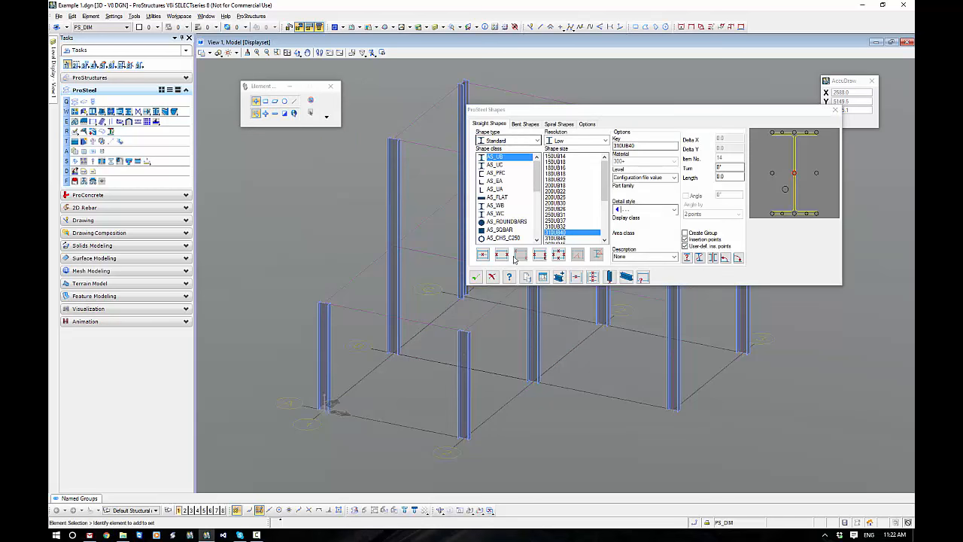
click(480, 276)
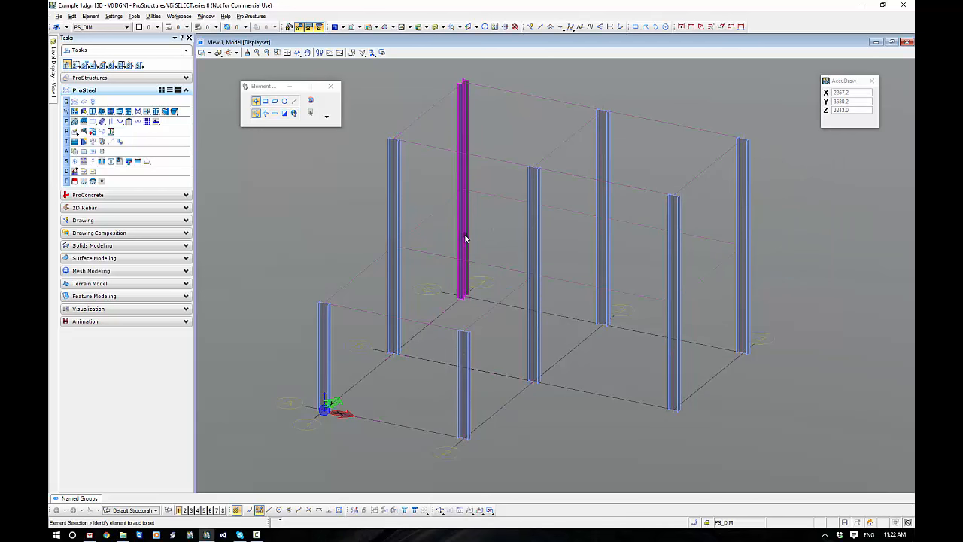
Open the ProStructures properties of the rear column at grid line 1 and show its layout settings beside the column's upper end
right_click(486, 232)
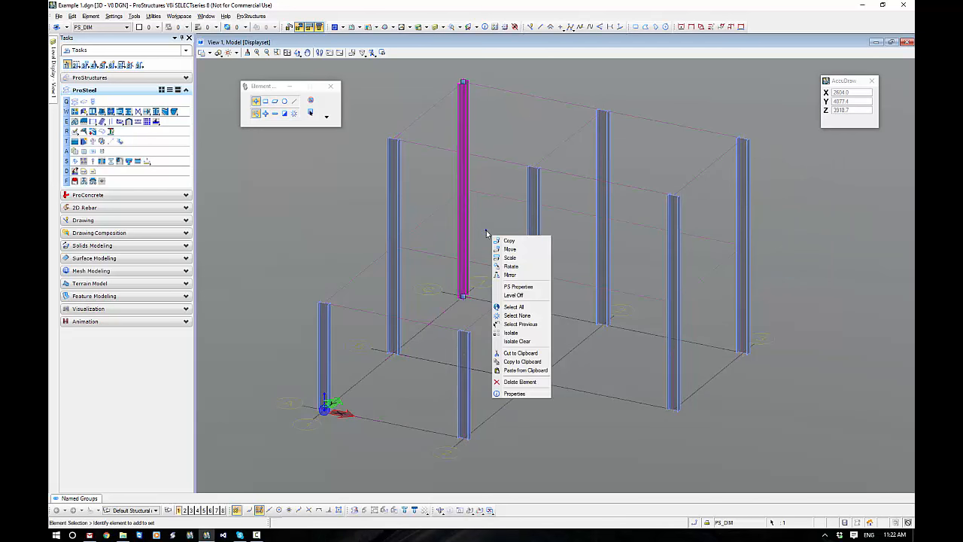
click(538, 290)
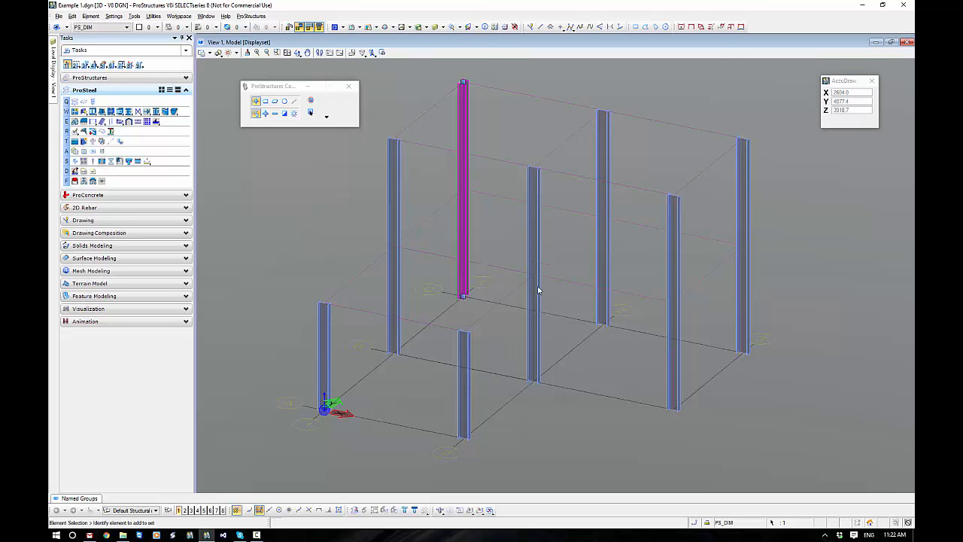
drag(539, 121, 651, 206)
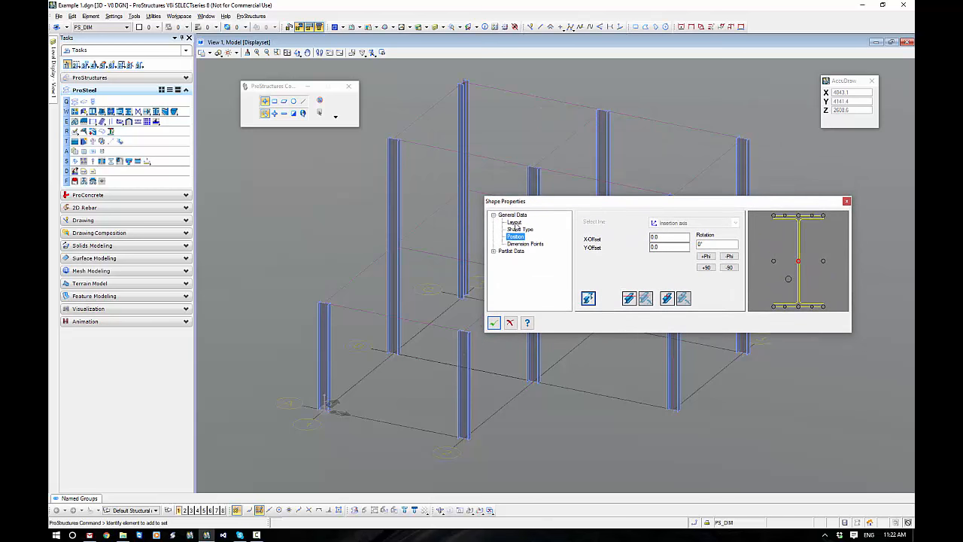
click(514, 223)
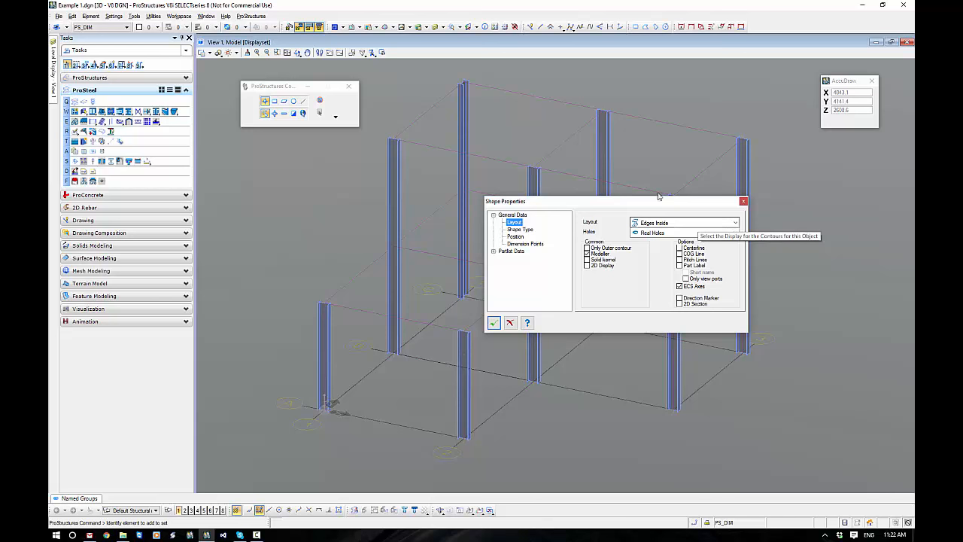
scroll(539, 142, up, 5)
middle_drag(544, 149, 418, 239)
scroll(410, 255, up, 3)
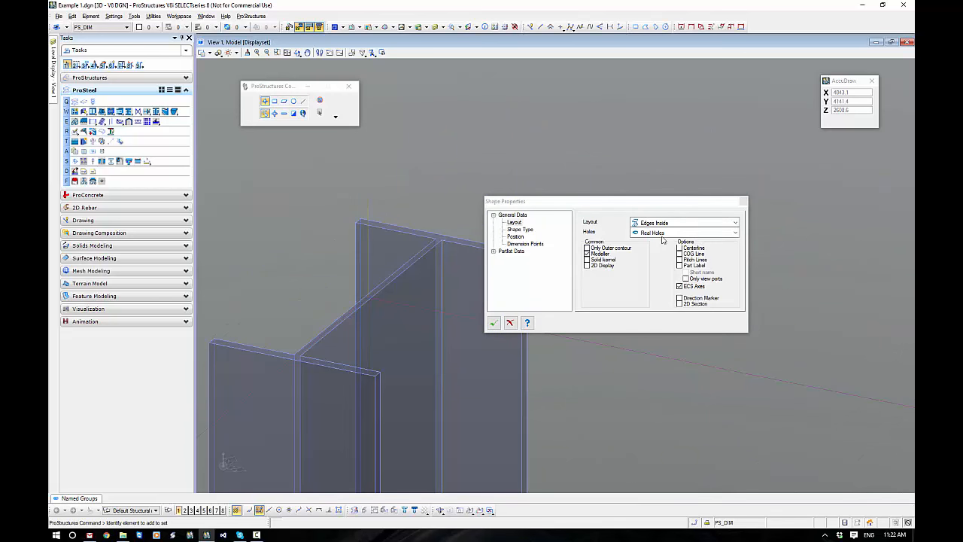
Try the Only Centerline, Bounding Box, Edges Outside and With Arcs layouts on the column, and return it to Edges Inside
click(681, 223)
click(672, 233)
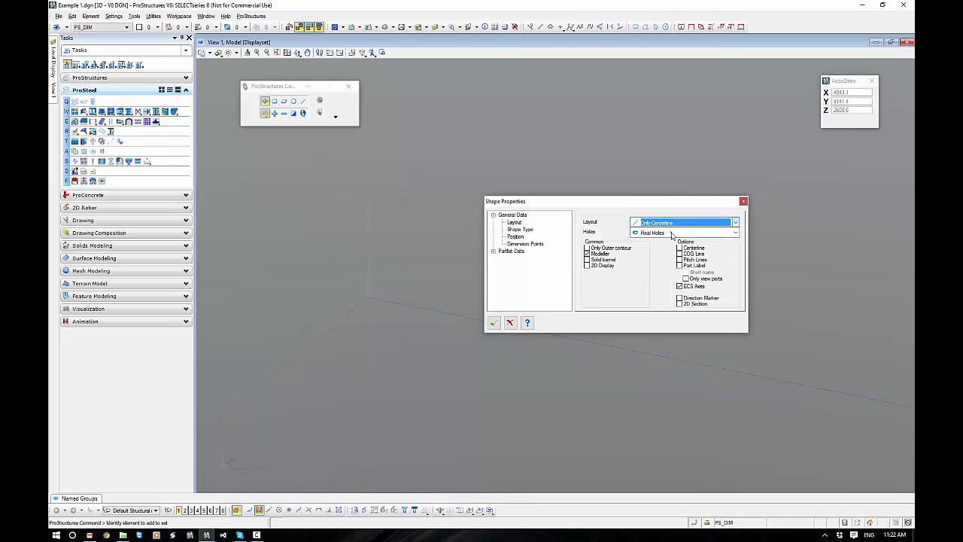
click(671, 232)
click(679, 222)
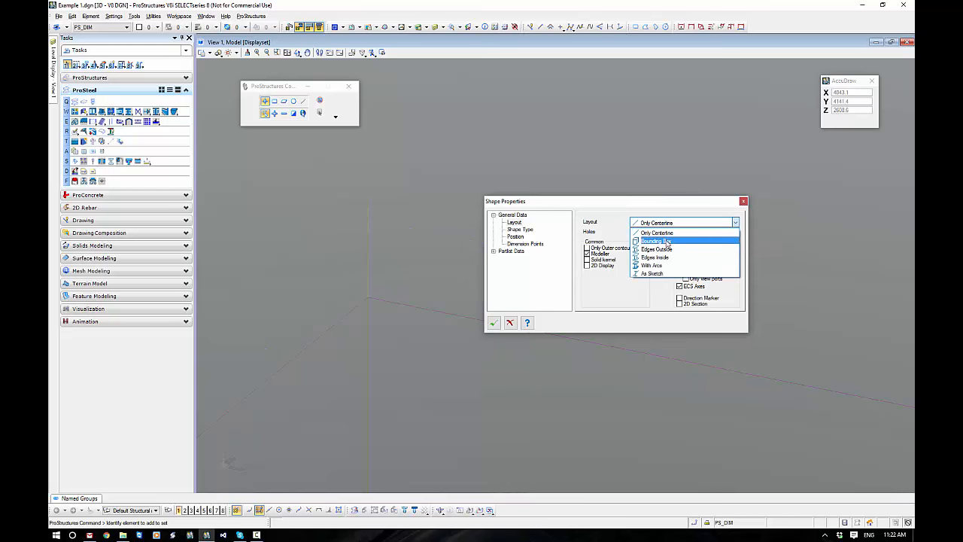
click(674, 230)
click(675, 226)
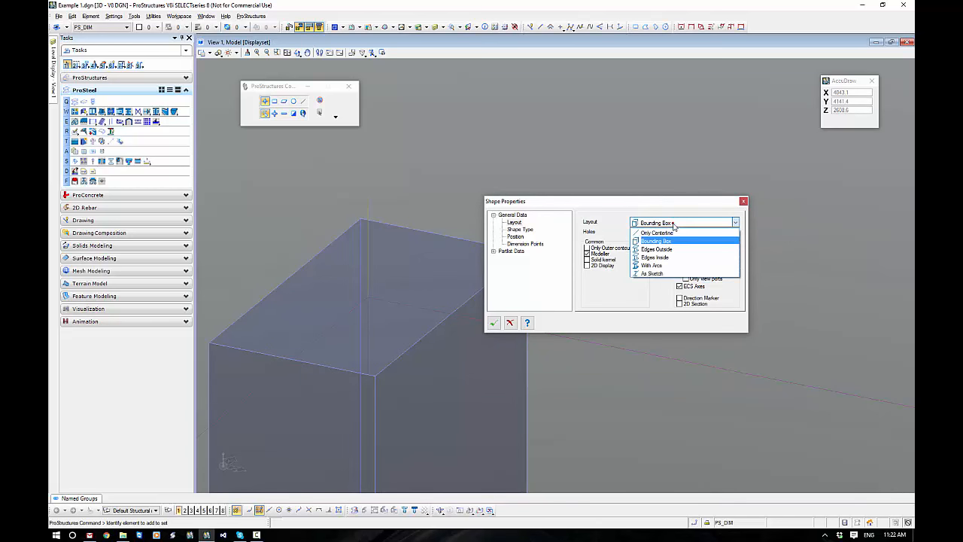
click(668, 249)
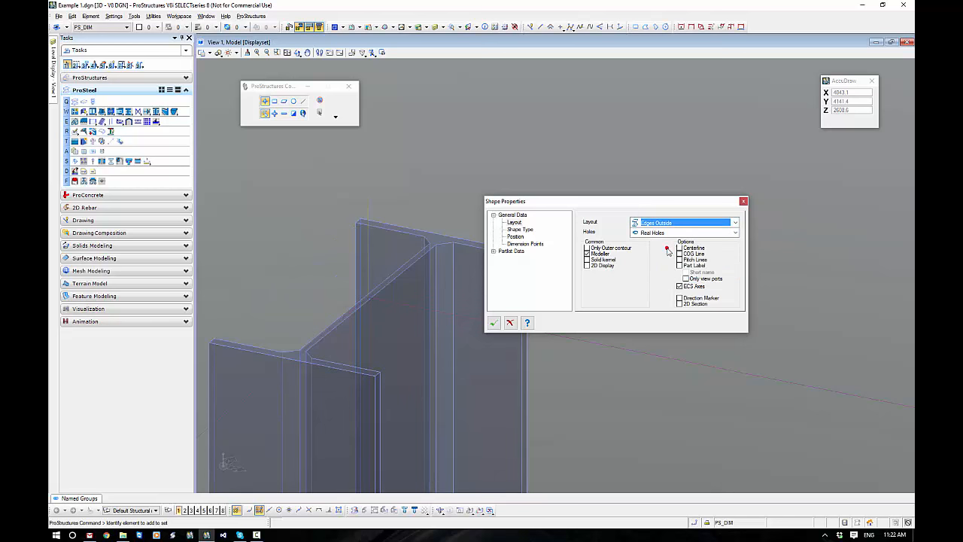
click(674, 224)
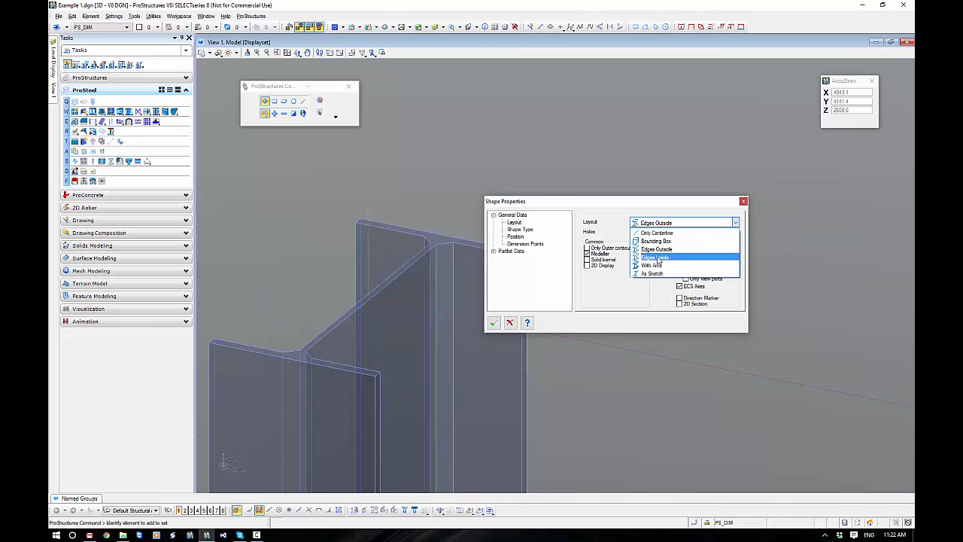
click(661, 267)
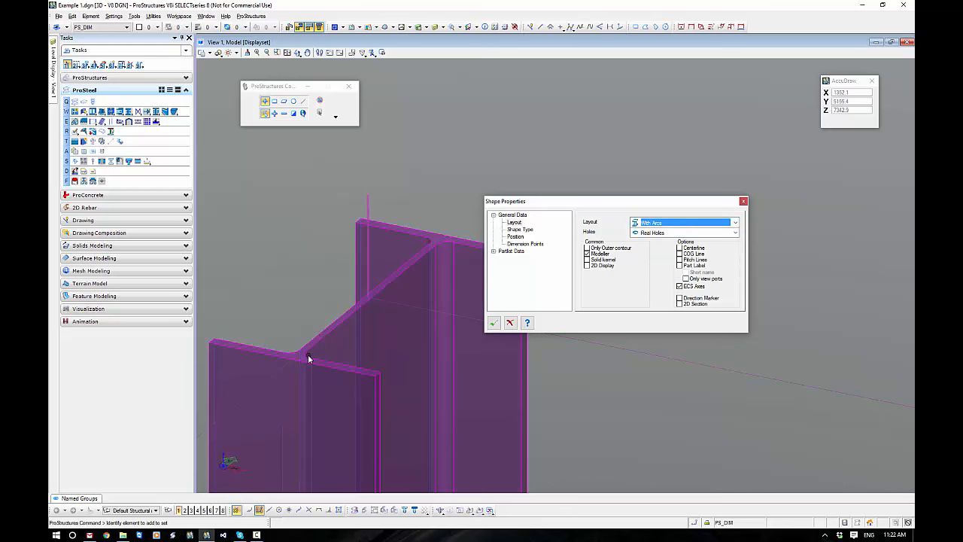
click(671, 223)
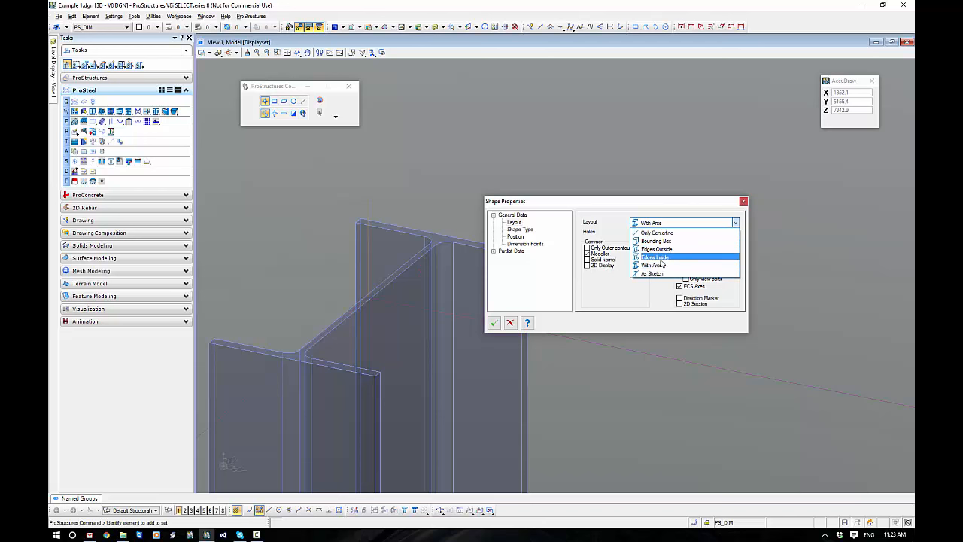
click(663, 259)
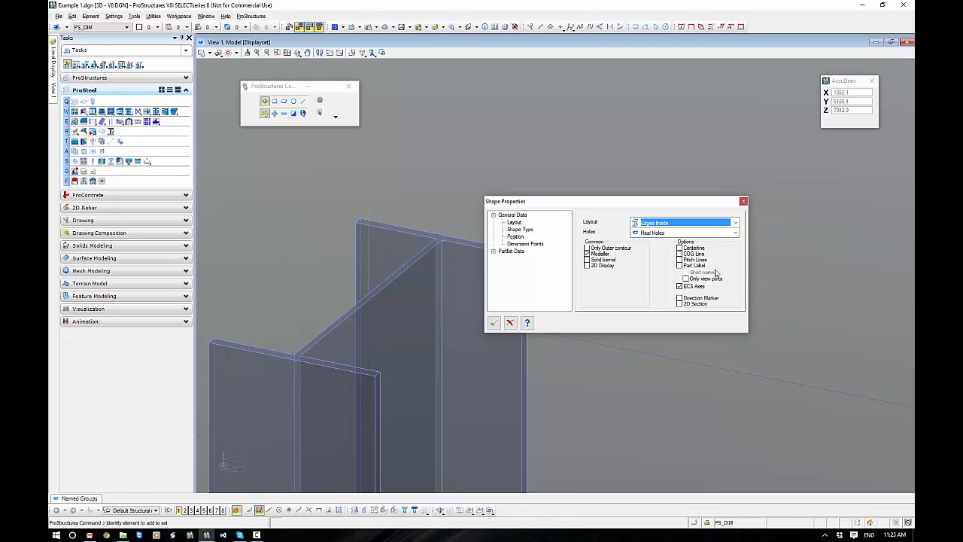
Examine the column's shape type settings, including the available classes and sizes and the 310UB40 shape data, without changing them
click(524, 229)
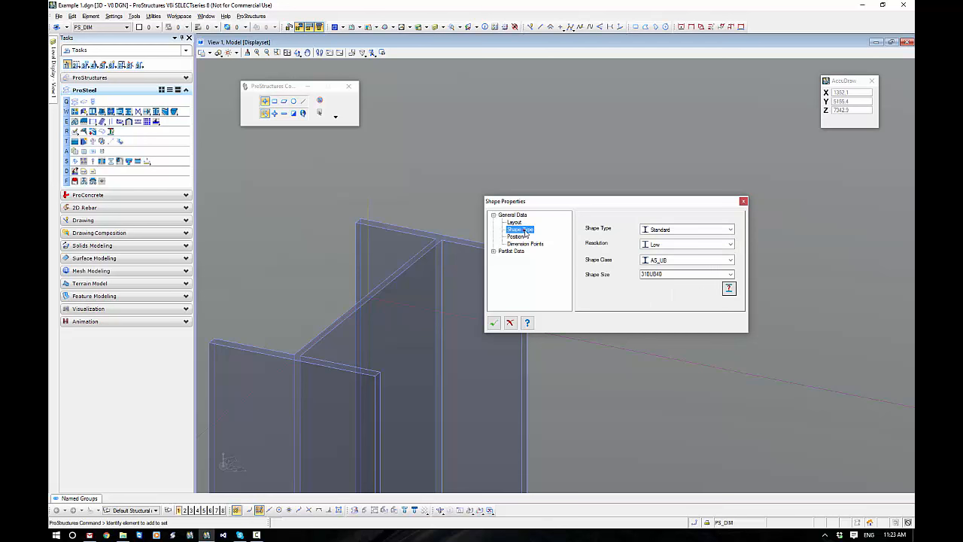
click(731, 259)
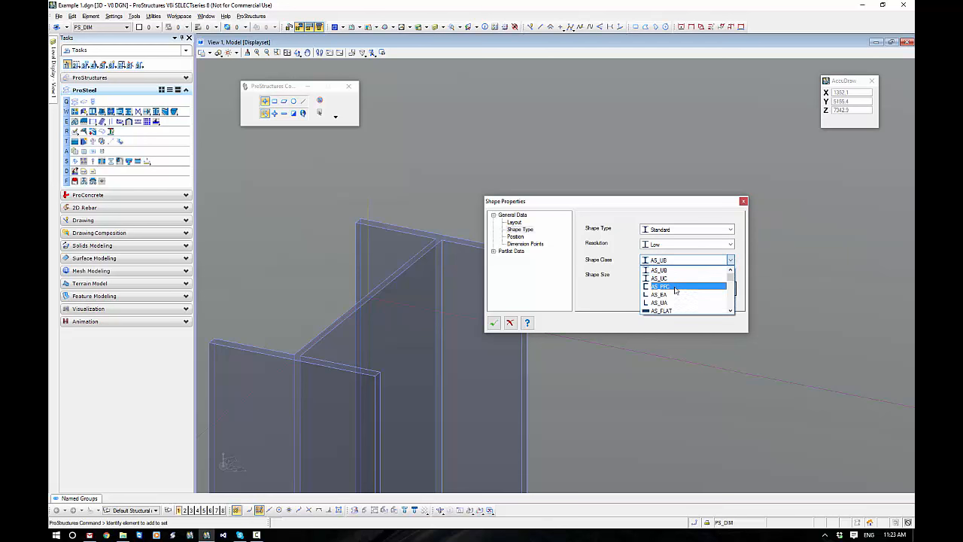
click(681, 269)
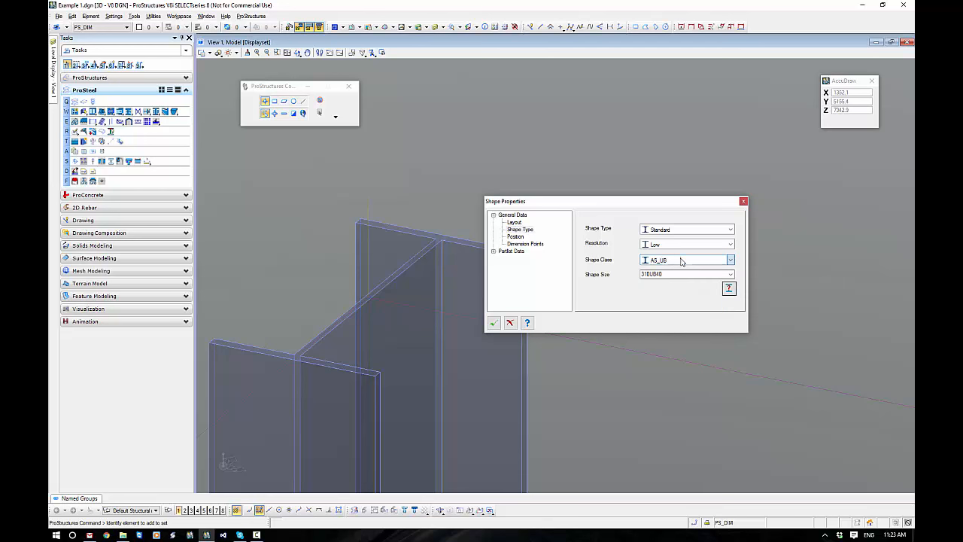
click(727, 274)
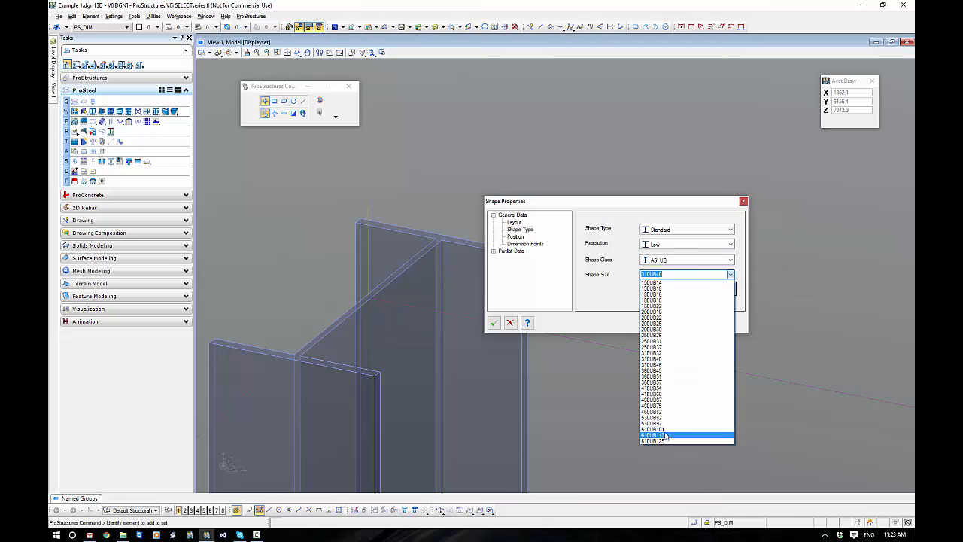
click(621, 275)
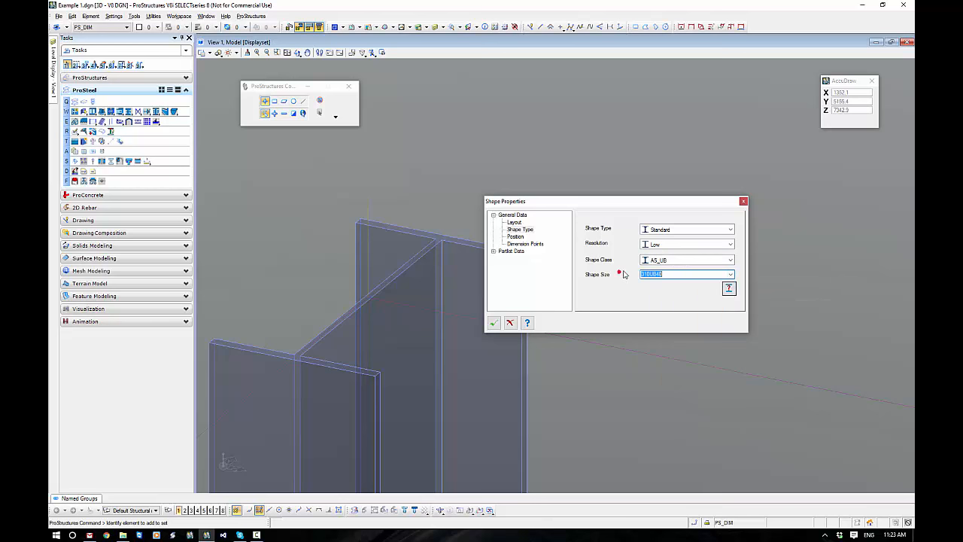
click(728, 289)
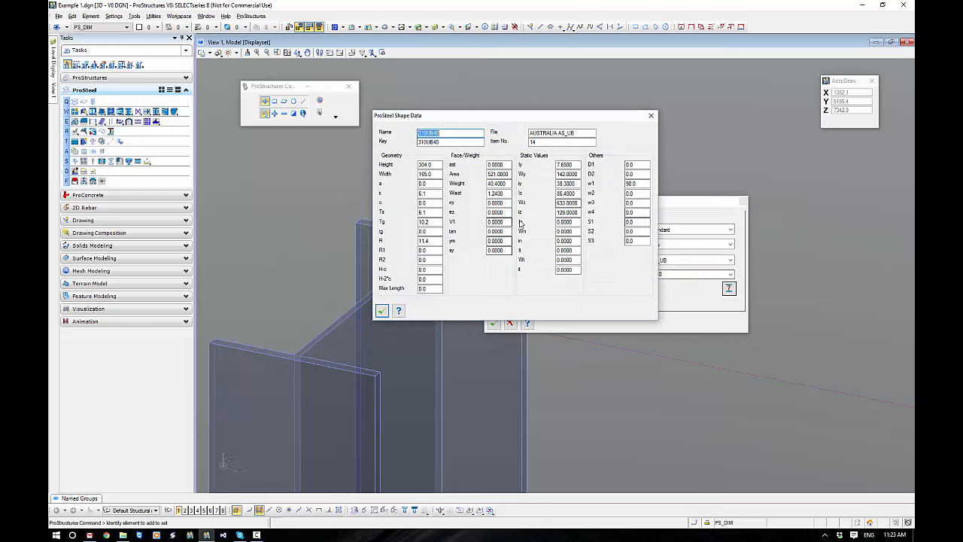
click(651, 115)
Show the column's position settings and turn its insertion points, mirroring them along the column axis
click(514, 237)
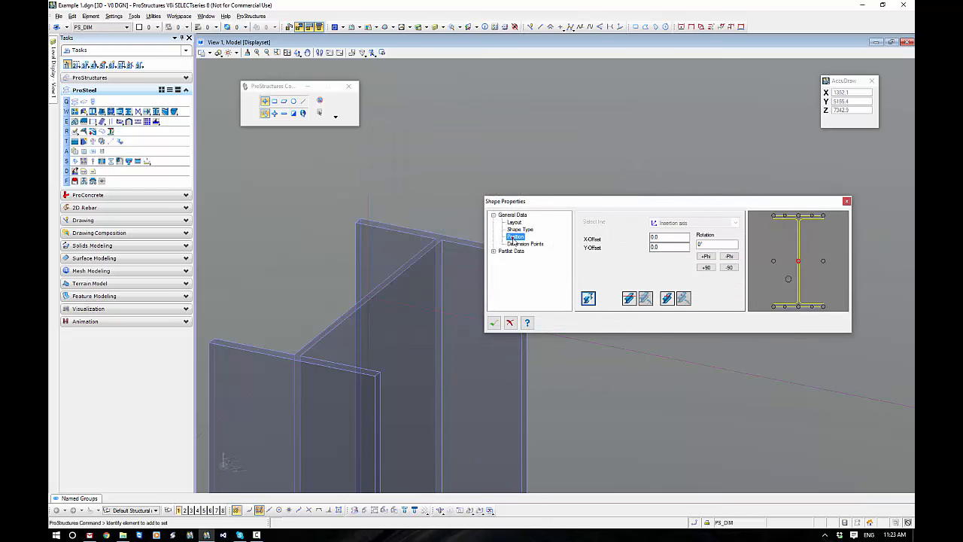
middle_drag(602, 381, 470, 148)
scroll(465, 162, down, 3)
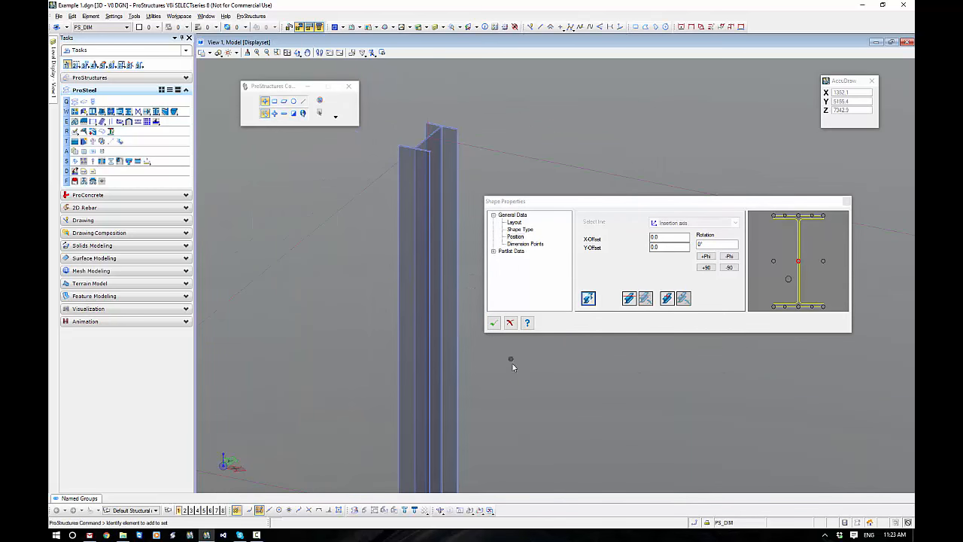
middle_drag(511, 362, 466, 103)
scroll(433, 391, down, 4)
middle_drag(438, 459, 429, 292)
scroll(416, 426, up, 2)
scroll(416, 426, up, 3)
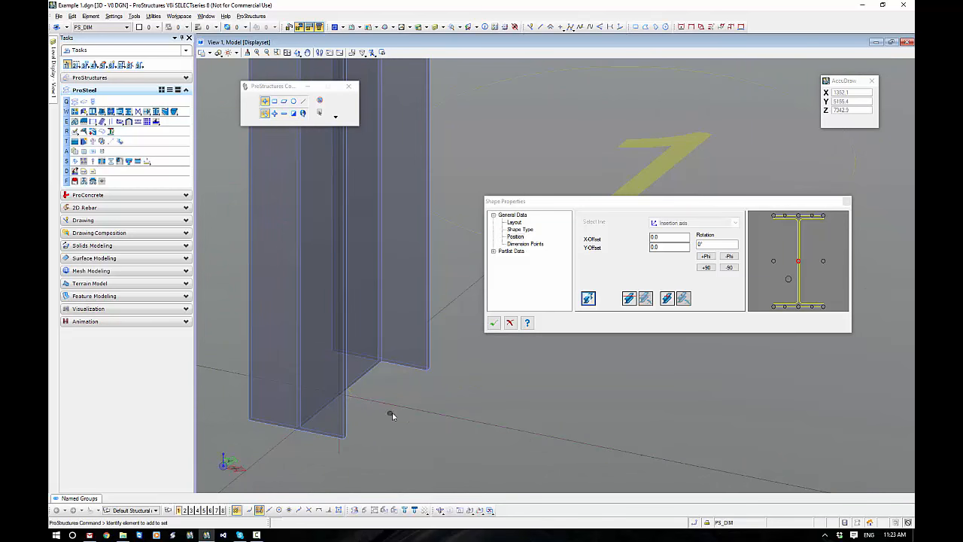
shift+middle_drag(389, 411, 311, 386)
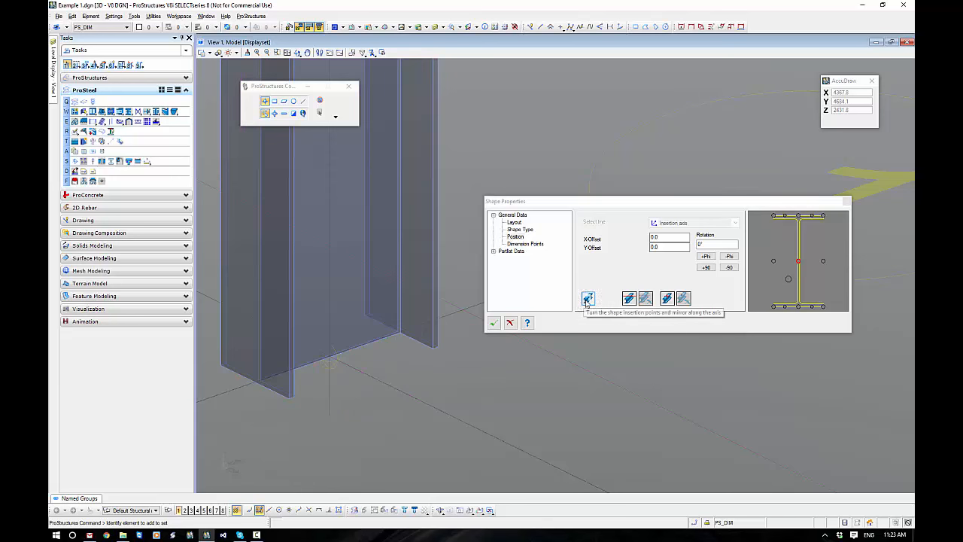
click(588, 299)
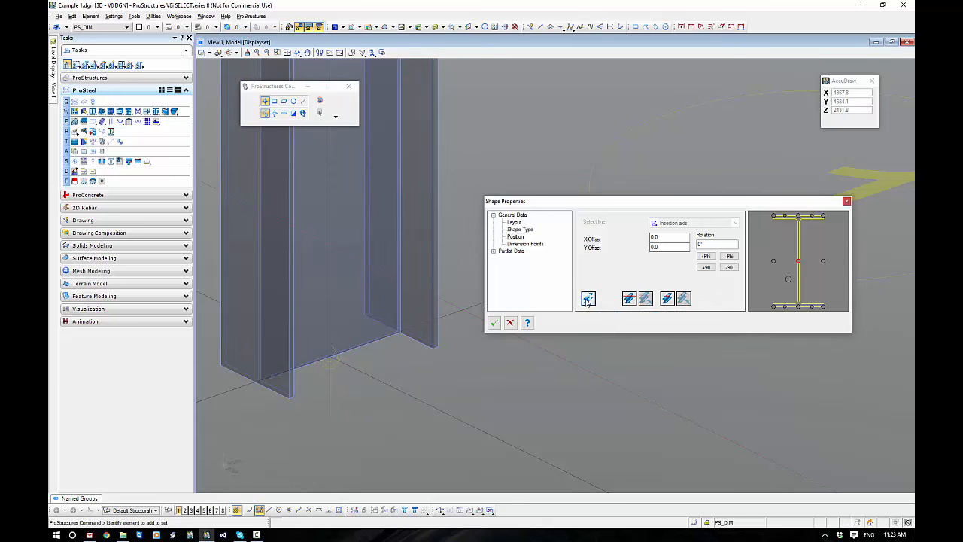
Check the insertion point at the column's upper end and turn the insertion points back along the axis
scroll(506, 393, down, 3)
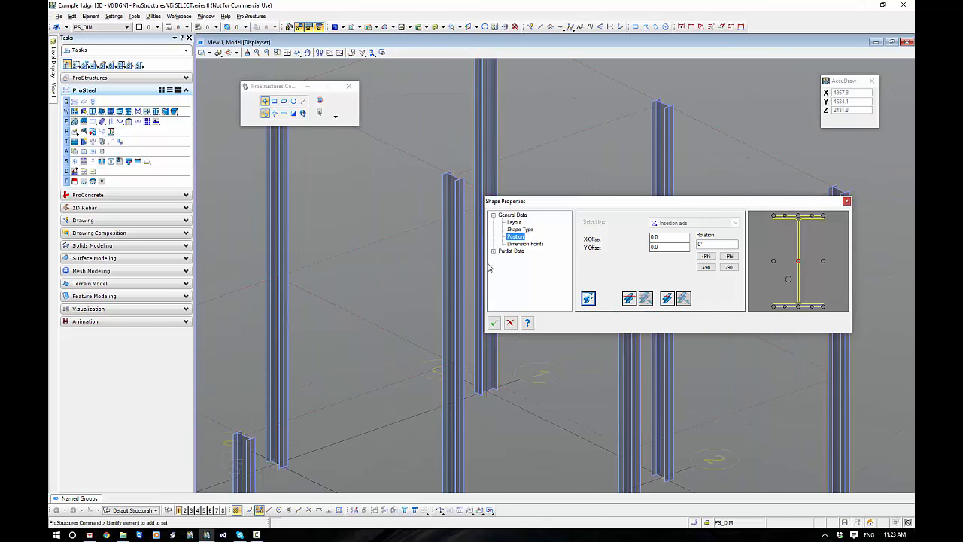
scroll(430, 189, up, 5)
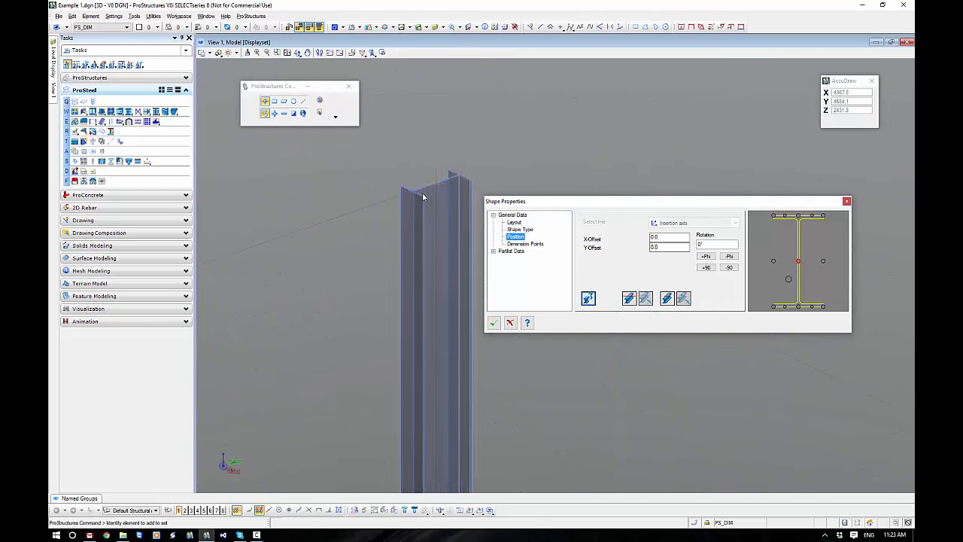
scroll(431, 175, up, 2)
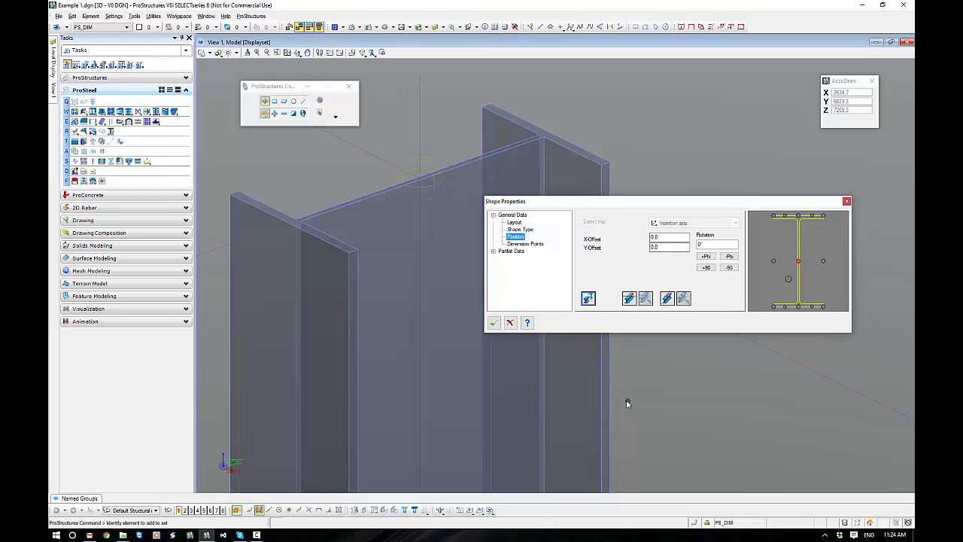
click(588, 299)
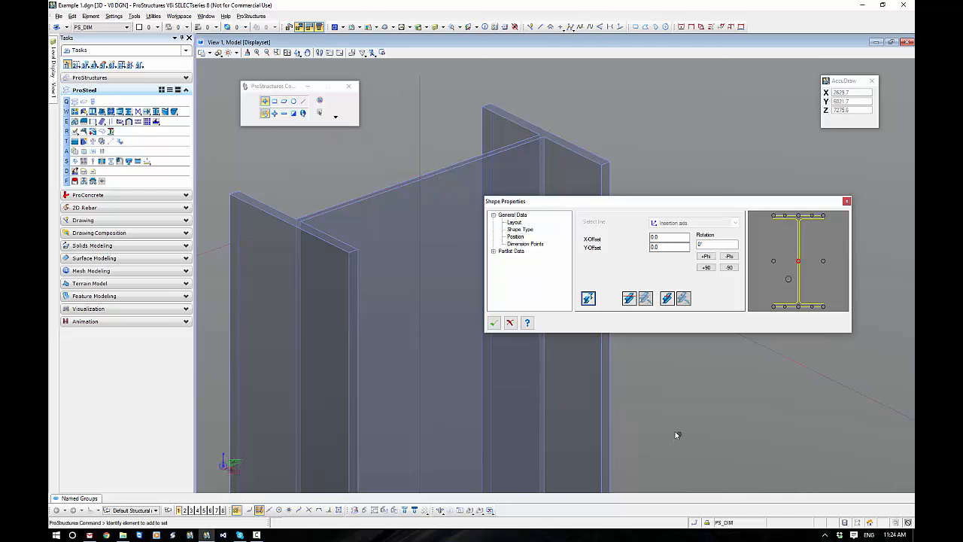
Set the column's rotation value to 5° and try turning it 90° about its axis and back
click(707, 245)
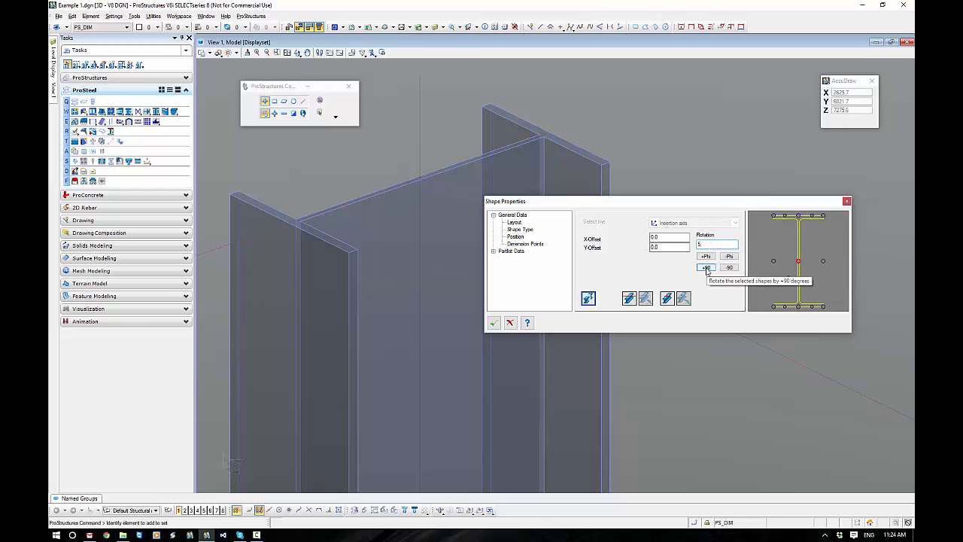
click(729, 268)
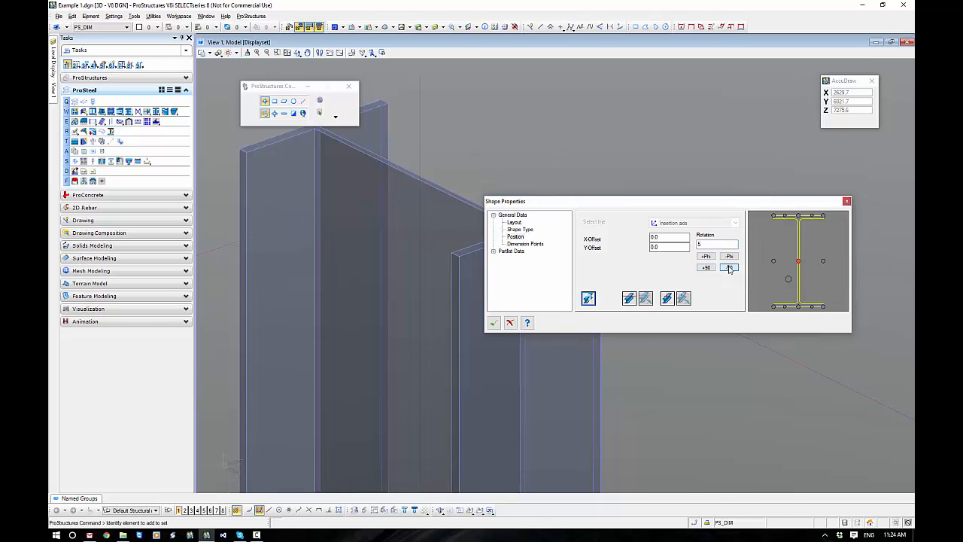
click(707, 268)
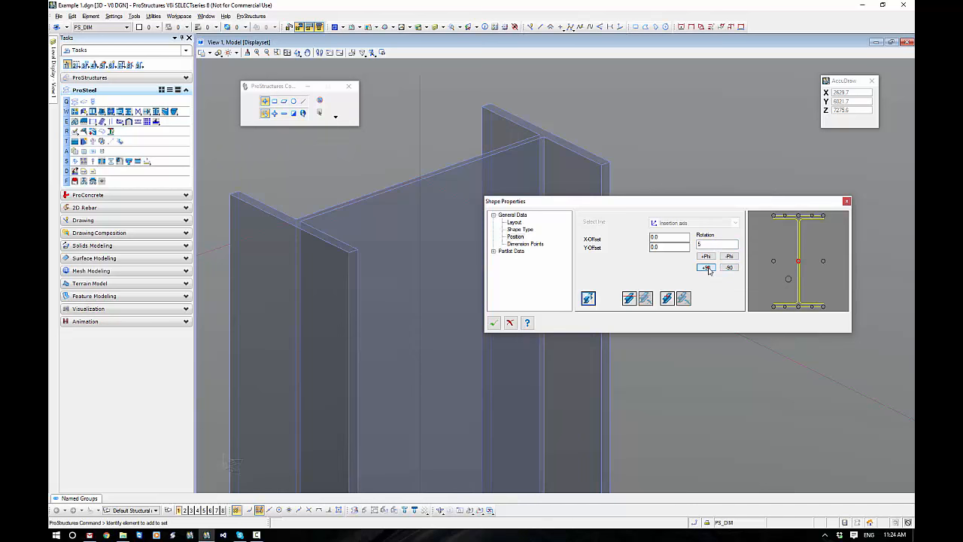
Turn the column 90° about its axis while checking its base against the grid
scroll(555, 395, down, 6)
middle_drag(517, 400, 395, 127)
scroll(424, 361, down, 3)
middle_drag(433, 441, 451, 225)
scroll(450, 314, up, 5)
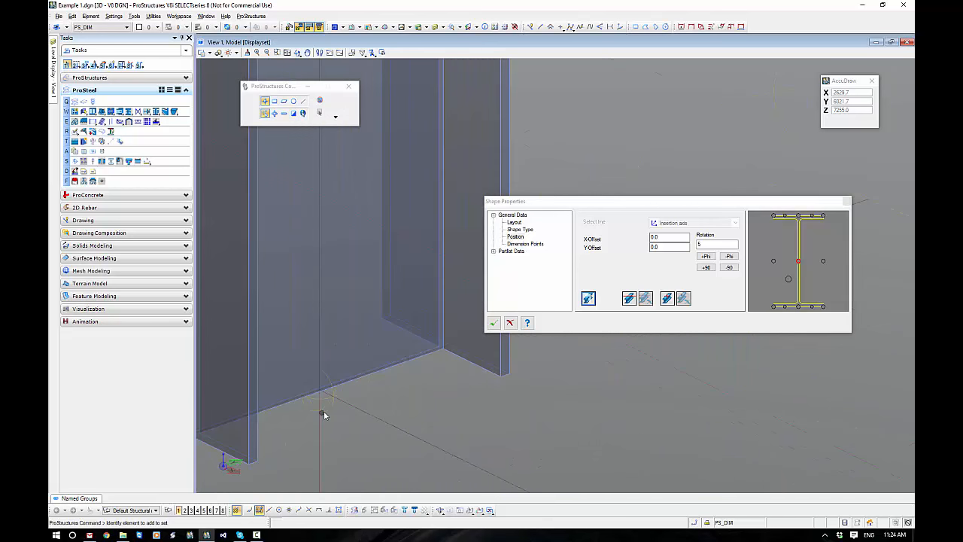
click(729, 267)
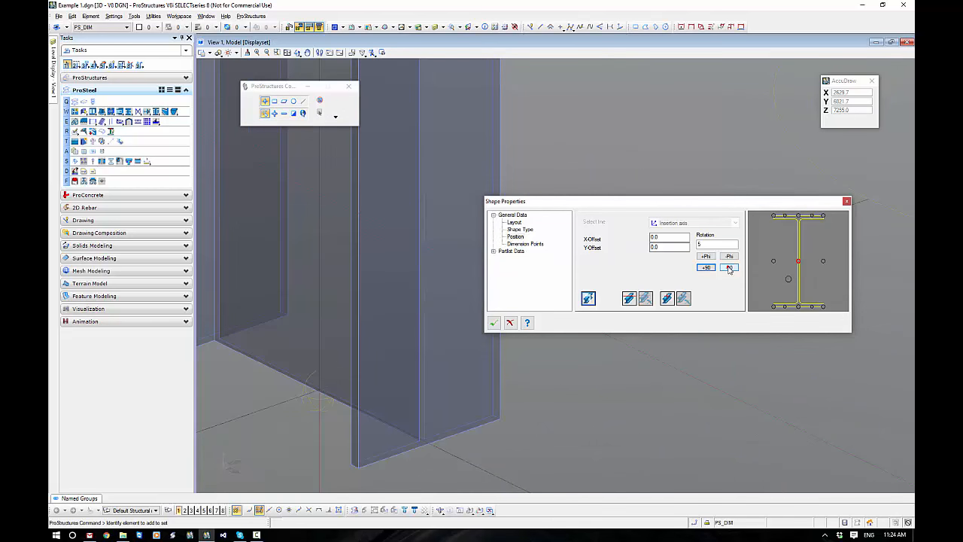
scroll(547, 438, down, 5)
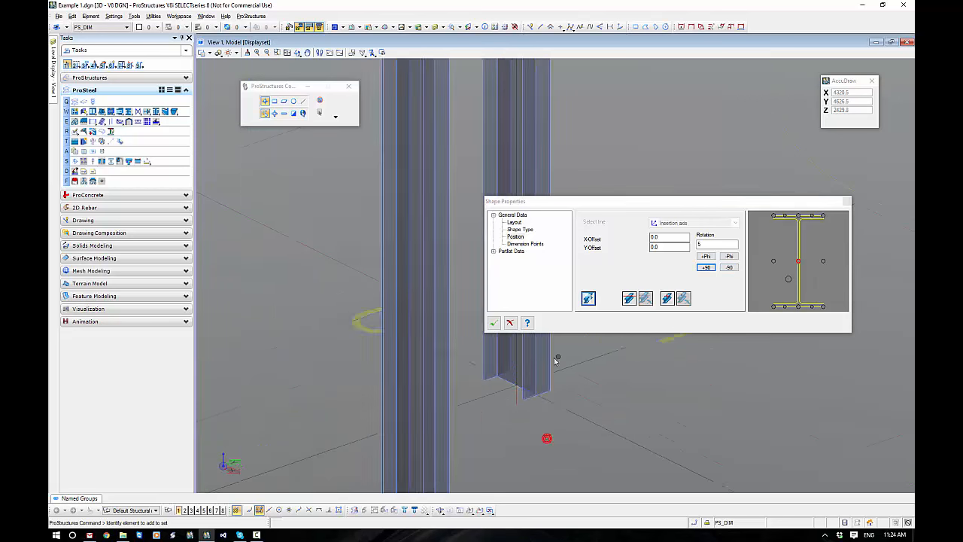
shift+middle_drag(496, 421, 486, 402)
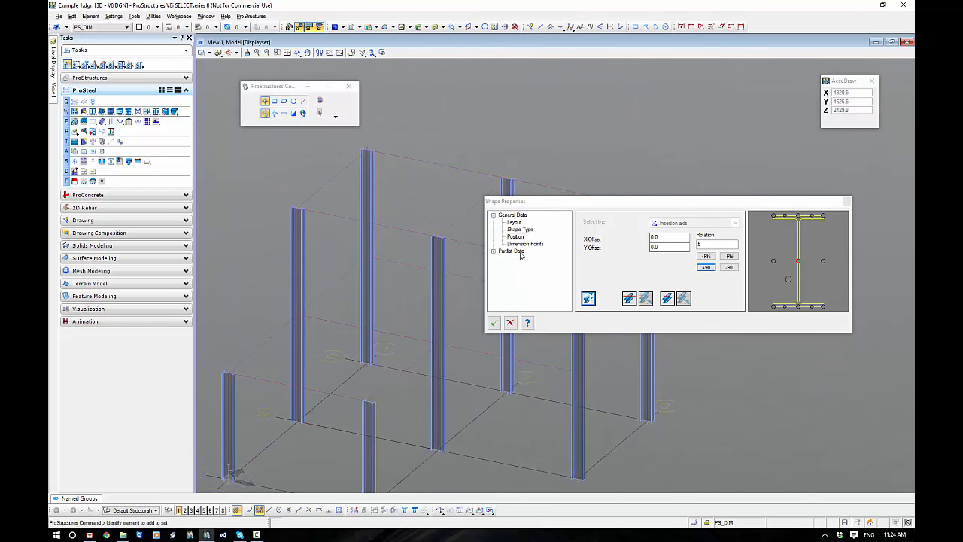
Examine the column's partlist data, including its name, the available materials and the length and weight values
click(494, 215)
click(494, 222)
click(513, 229)
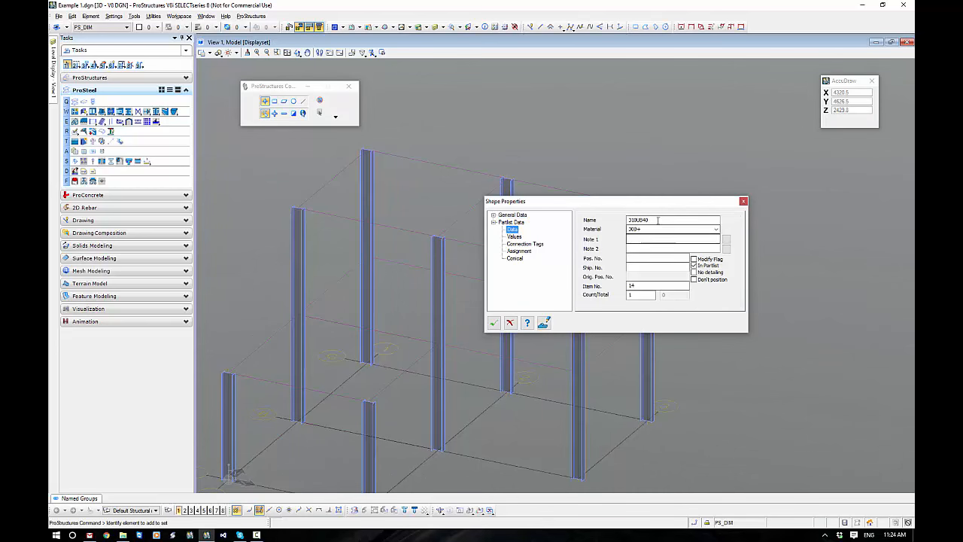
click(716, 229)
click(716, 229)
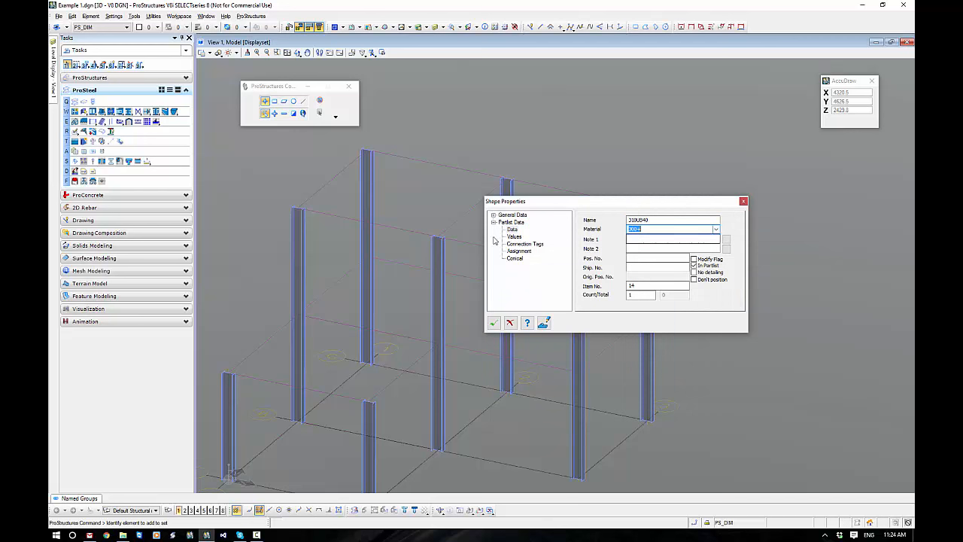
click(516, 237)
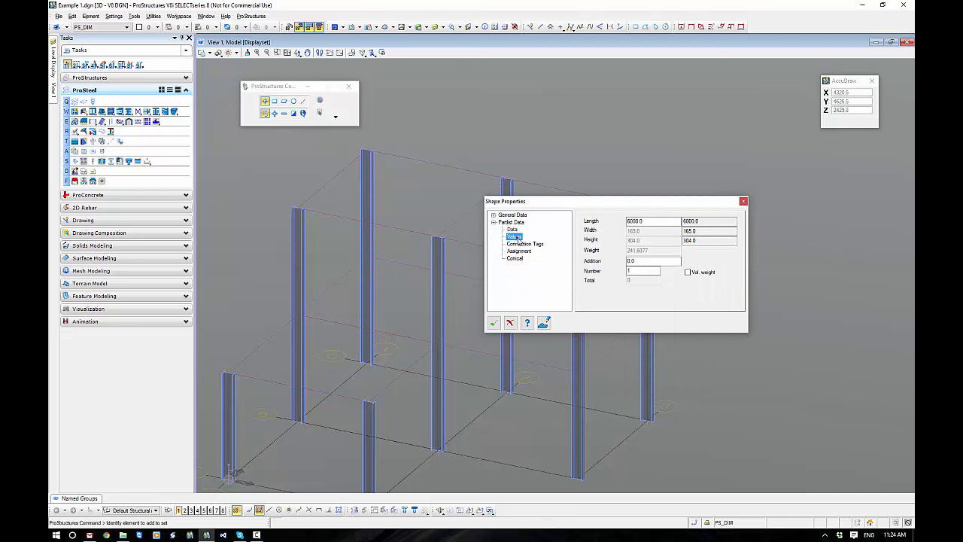
drag(652, 222, 624, 221)
Check the available descriptions in the partlist assignment settings without choosing one, and accept the shape properties
click(519, 251)
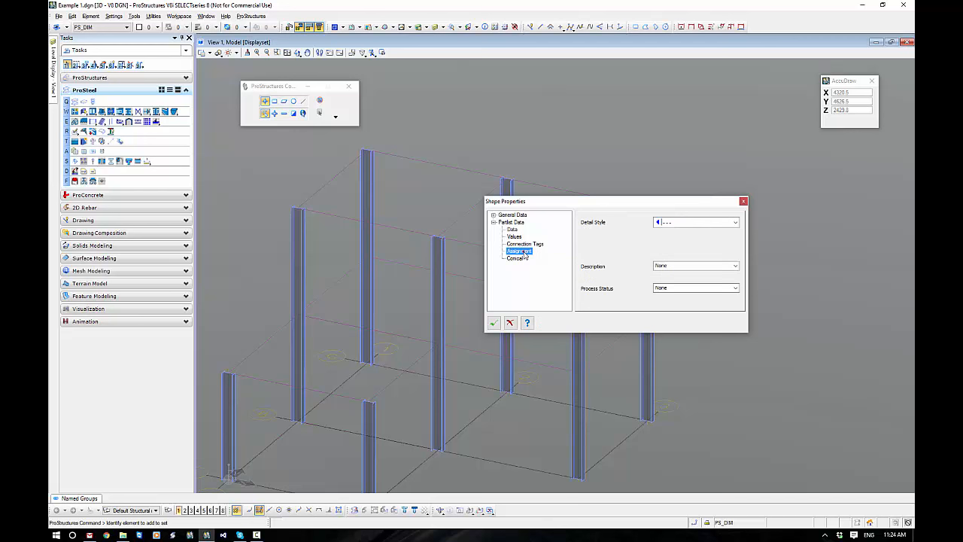
click(734, 266)
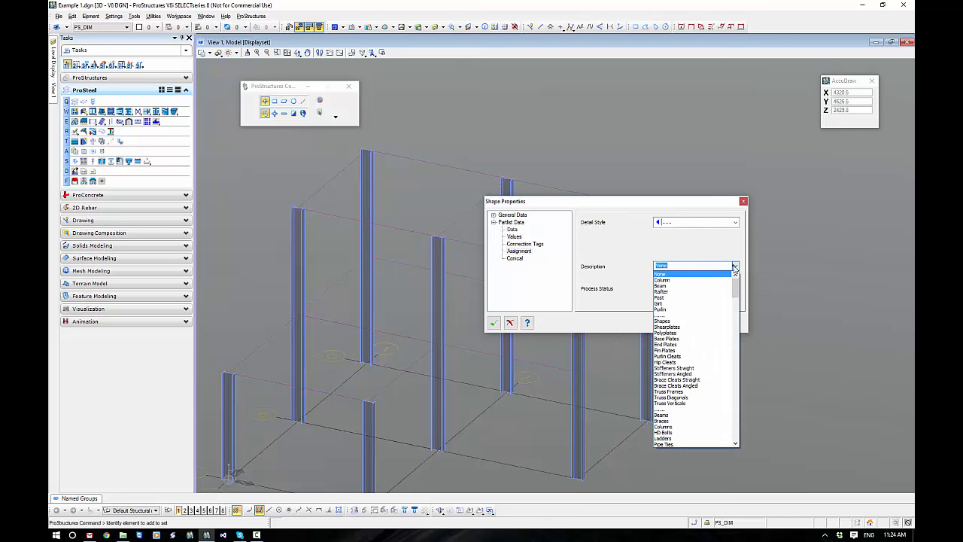
click(680, 252)
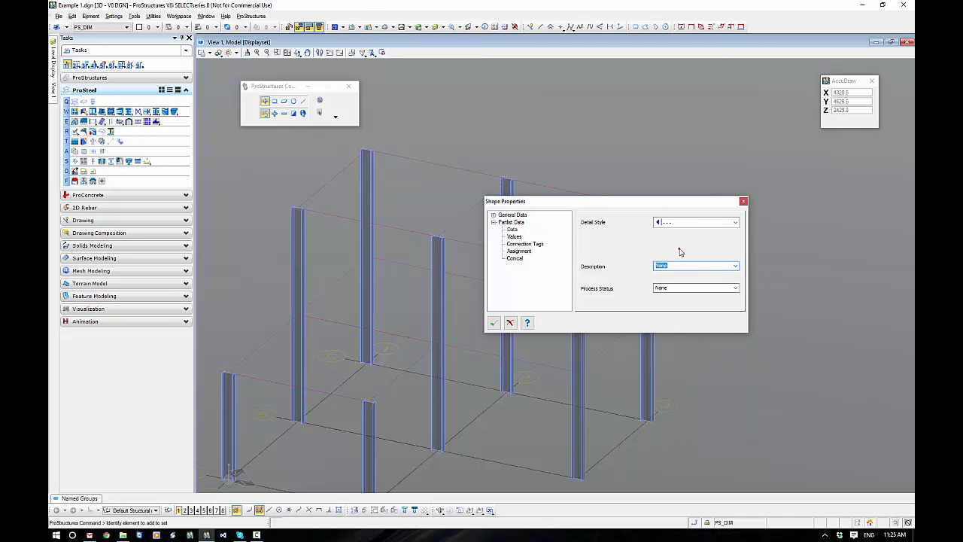
click(494, 322)
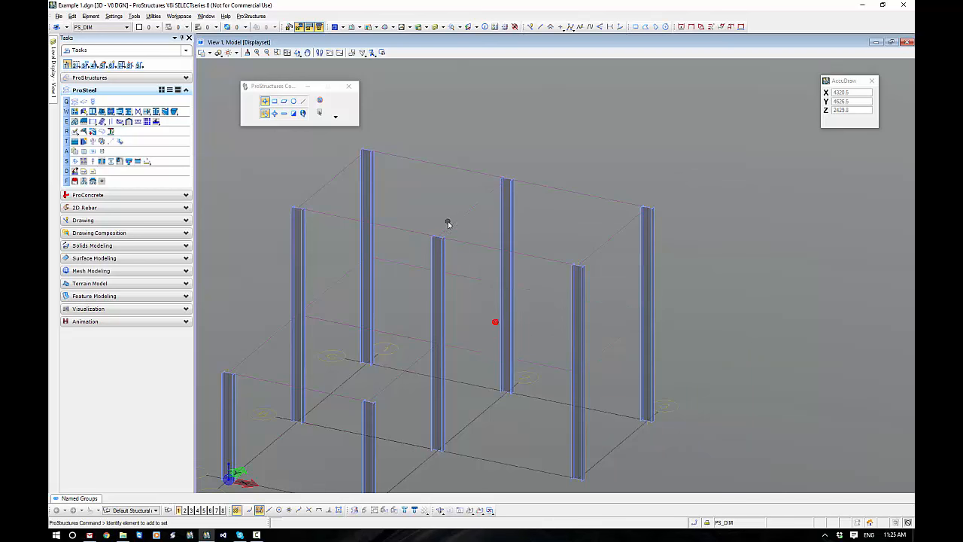
Open the rear corner column's conical settings and try a displayed cut with a slope of 500 mm per metre
scroll(452, 226, down, 3)
scroll(485, 228, up, 2)
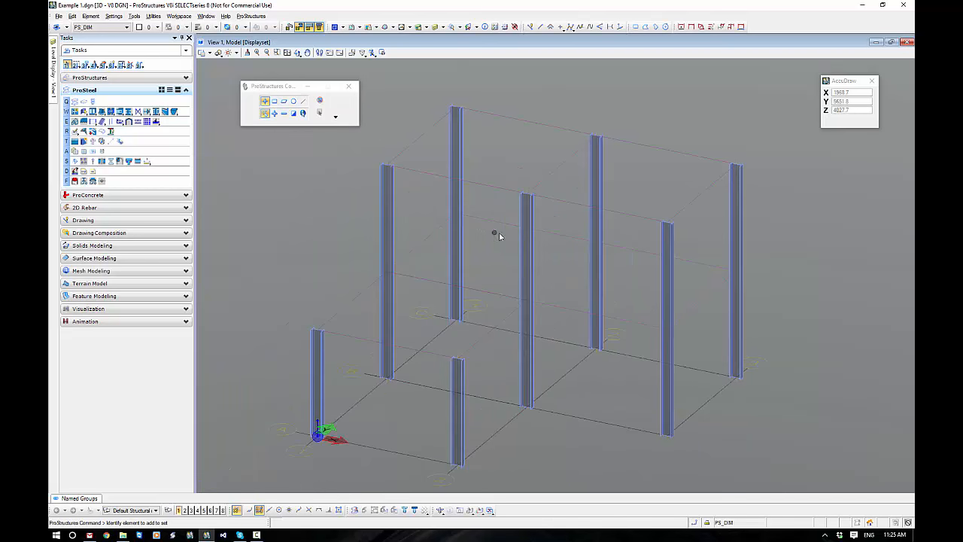
middle_drag(499, 237, 522, 223)
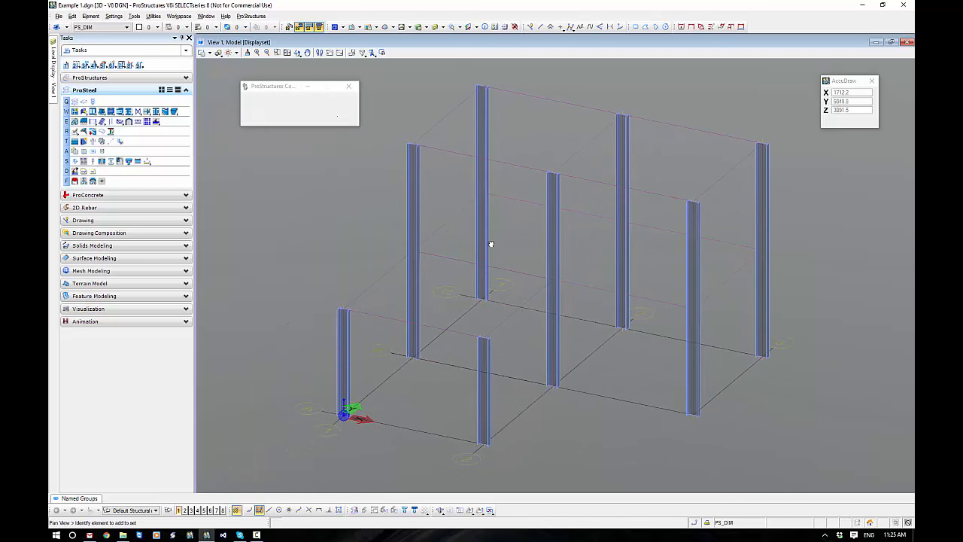
click(493, 237)
right_click(502, 235)
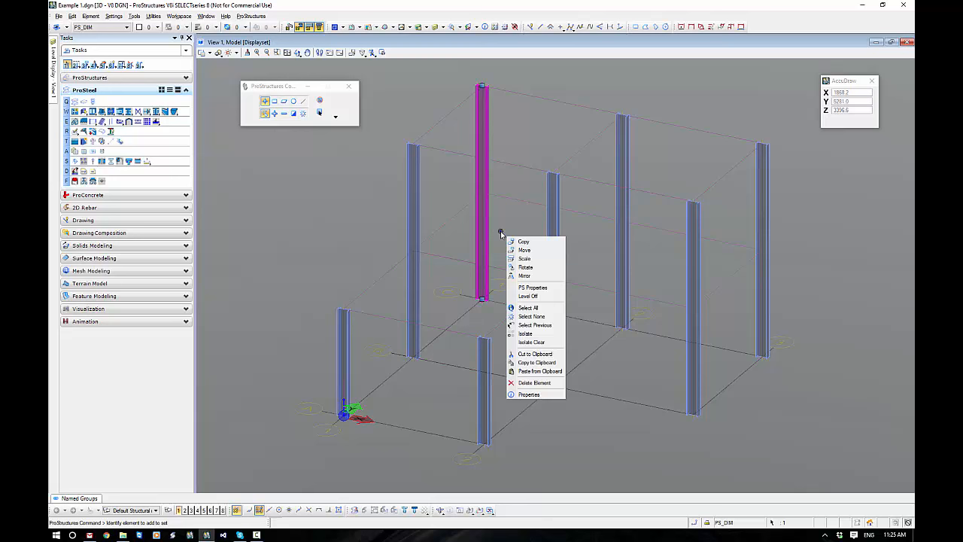
click(534, 288)
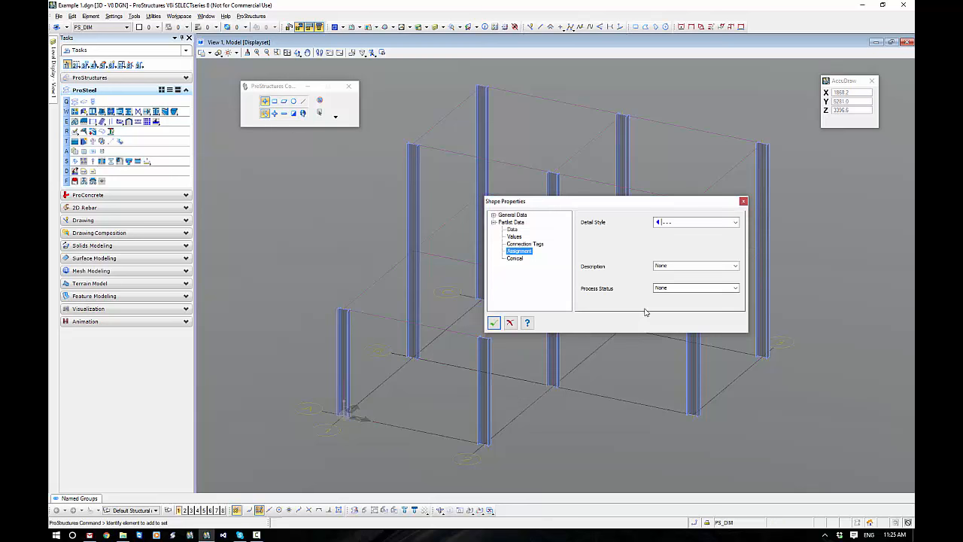
click(514, 258)
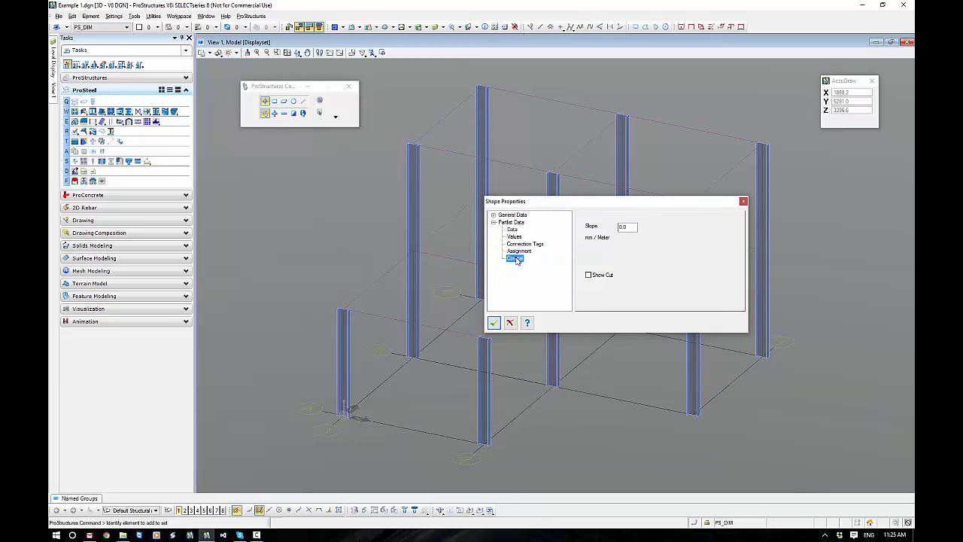
key(Tab)
click(589, 276)
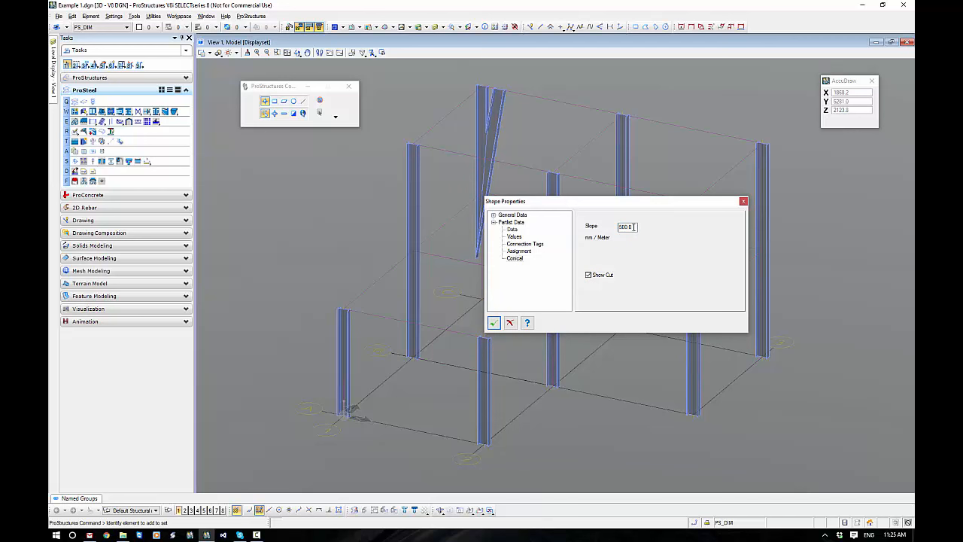
Reset the conical slope to 0 and turn off the display of the cut
drag(634, 226, 592, 233)
text(0)
click(589, 274)
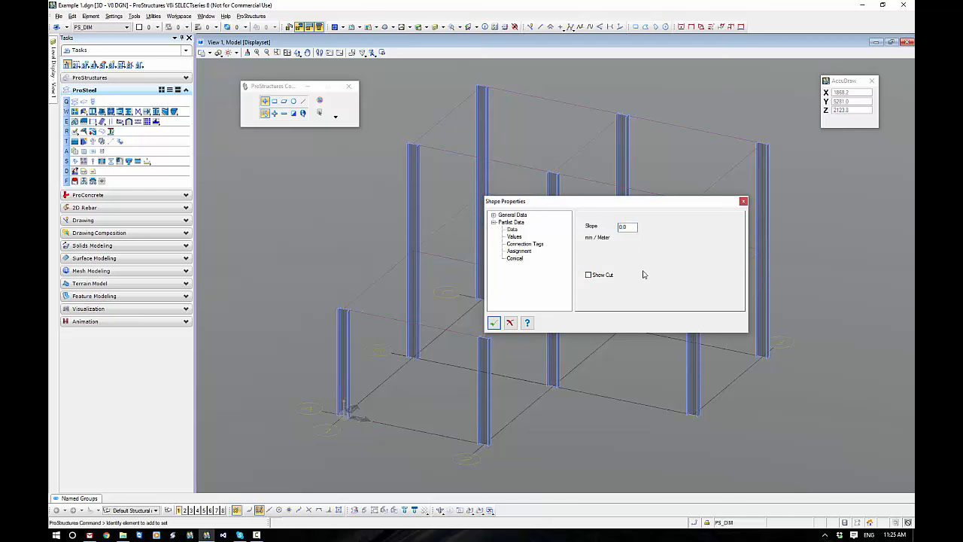
Try displayed conical cuts on the rear corner column with slopes of 20 and 50 mm per metre
drag(634, 227, 620, 227)
text(20)
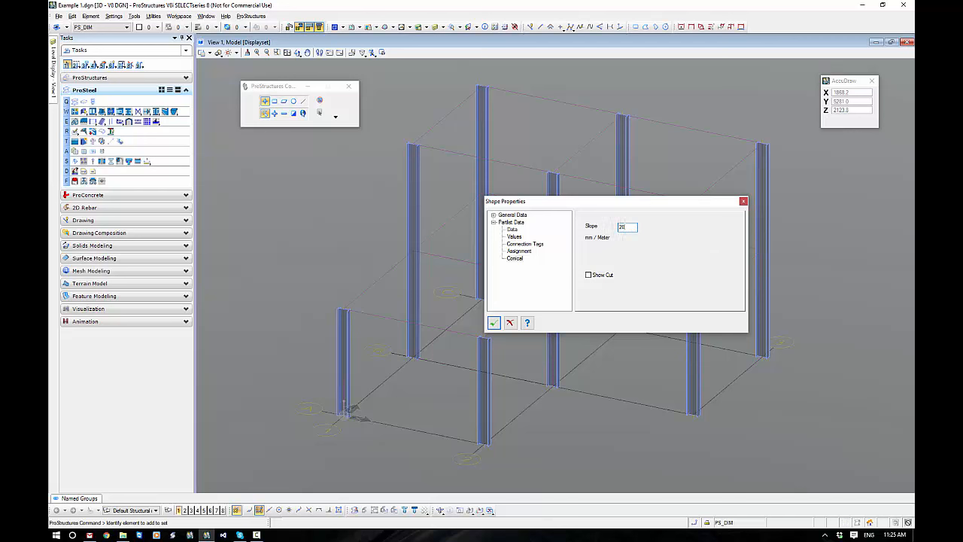
click(588, 275)
scroll(485, 84, up, 5)
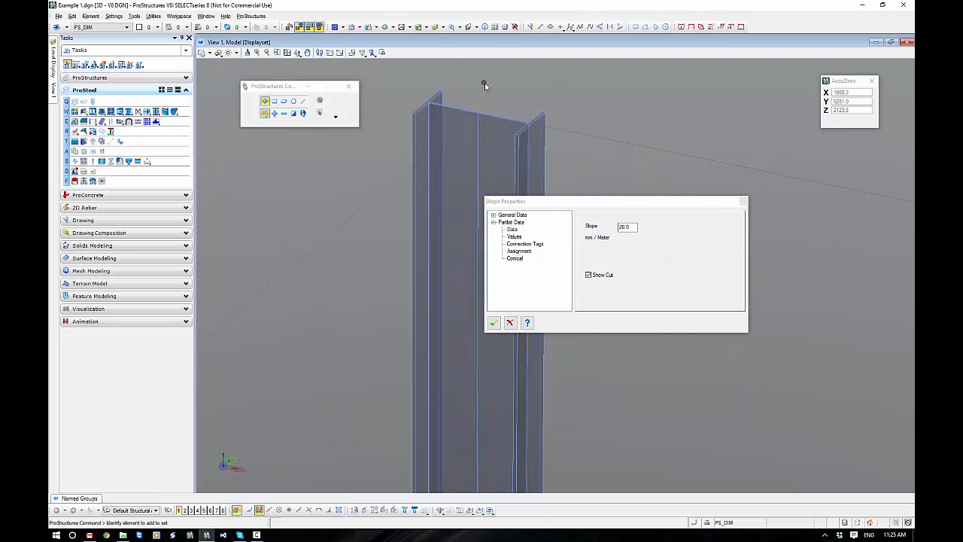
click(611, 227)
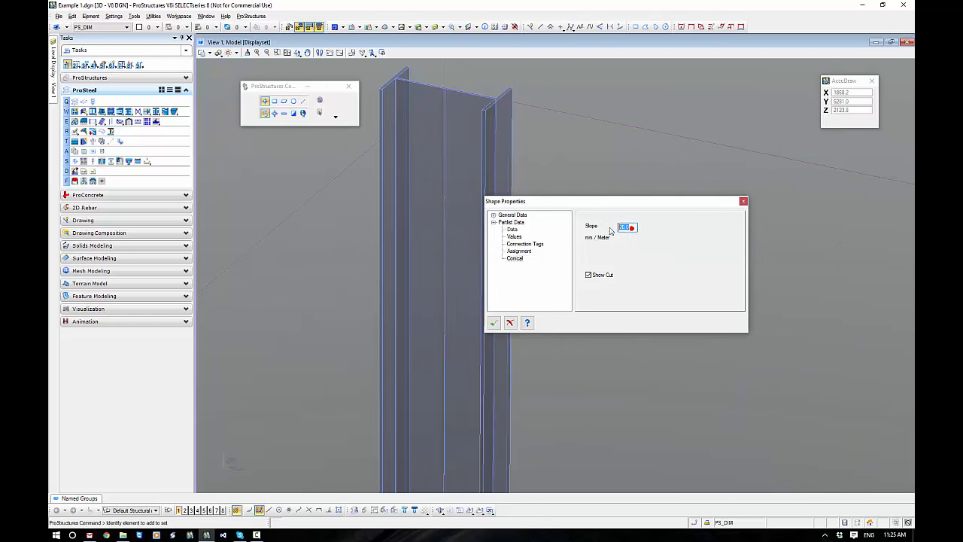
text(50)
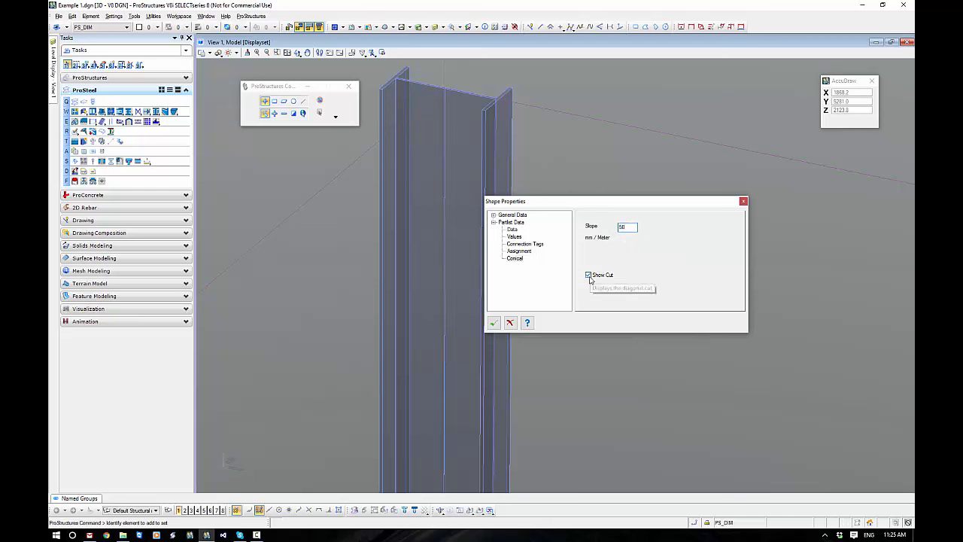
click(527, 294)
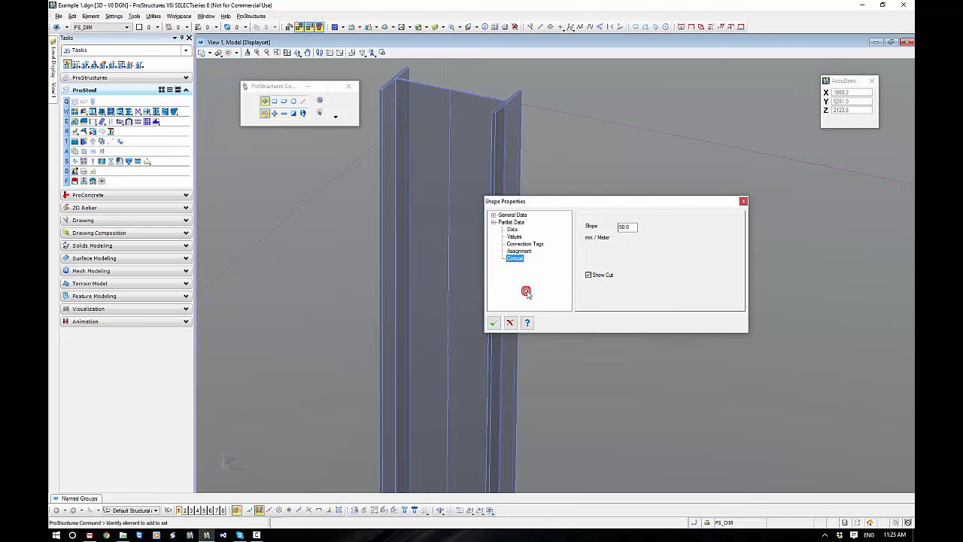
Return the column's conical slope to 0, hide the cut and accept the shape properties
click(633, 226)
double_click(632, 227)
text(0)
click(598, 276)
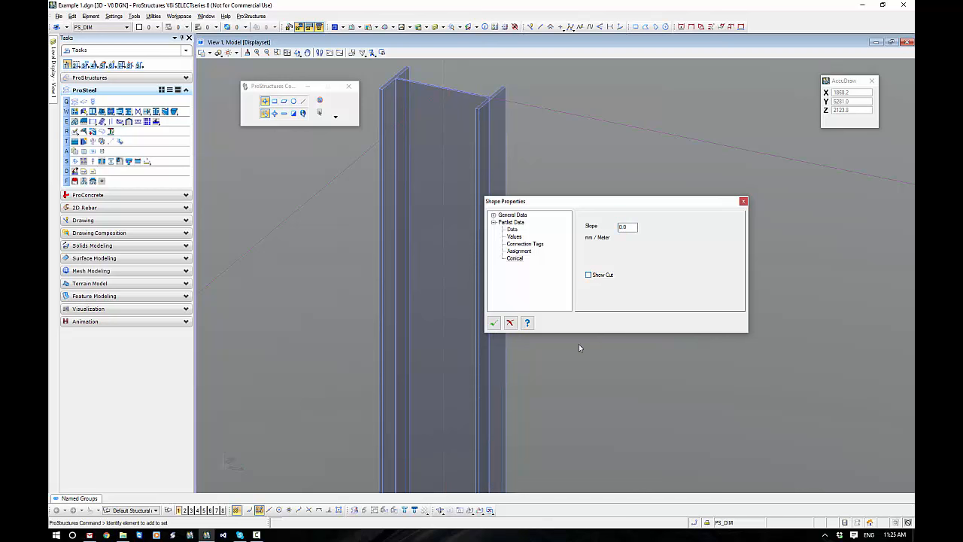
click(493, 323)
Start inserting straight AS_UB 310UB40 shapes with the insertion point at the upper centre of the section
scroll(607, 247, down, 5)
middle_drag(617, 318, 530, 237)
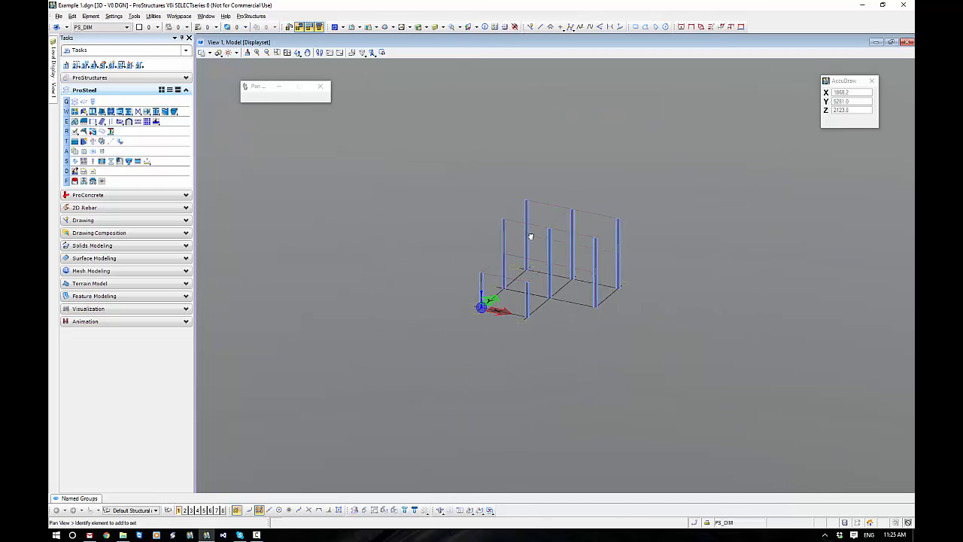
scroll(531, 237, up, 5)
middle_drag(561, 293, 591, 334)
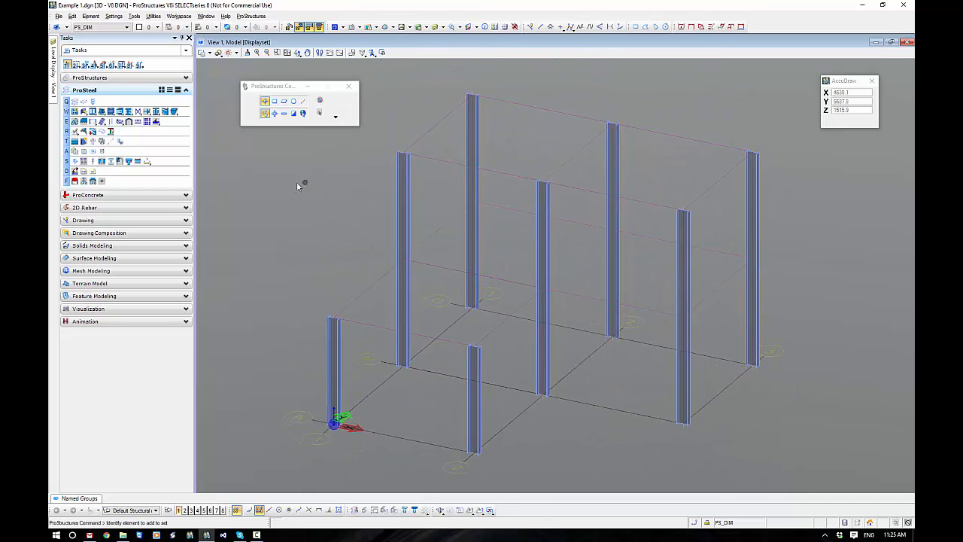
click(75, 102)
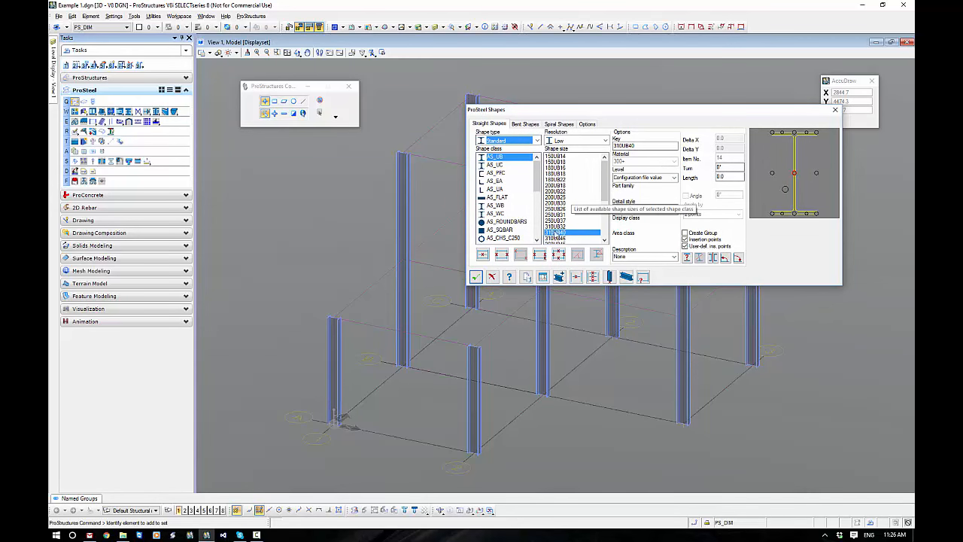
click(793, 132)
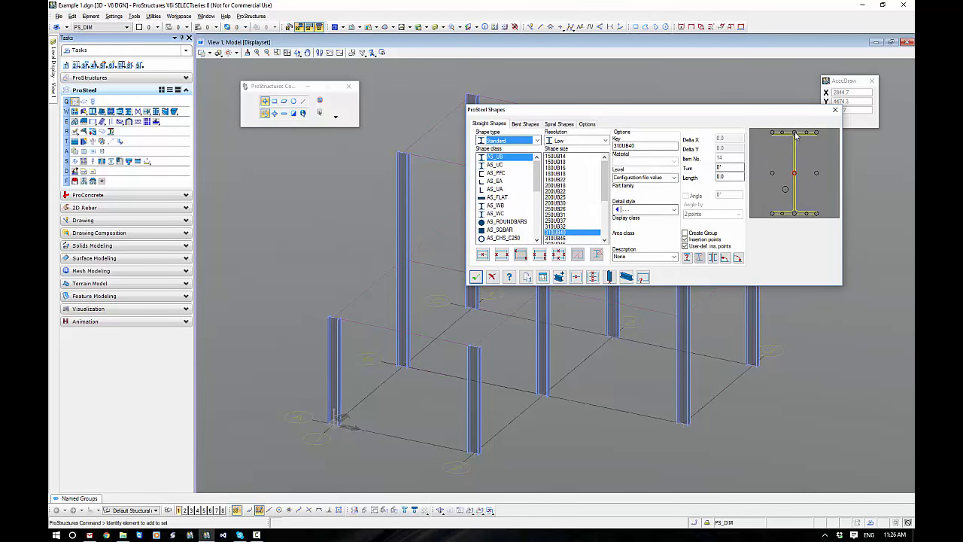
Insert 310UB40 beams by line along the front lower-level gridline and both left-side lower-level gridlines
click(483, 256)
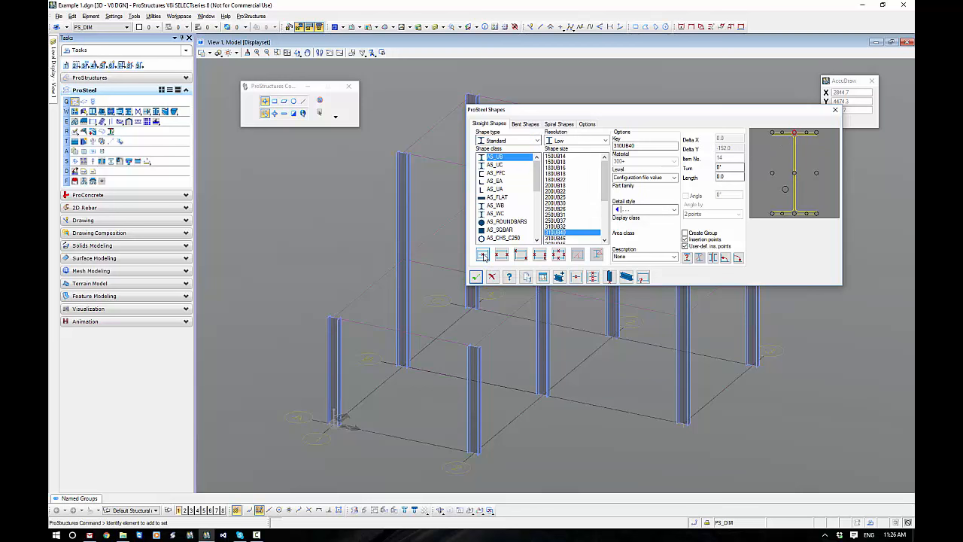
click(378, 326)
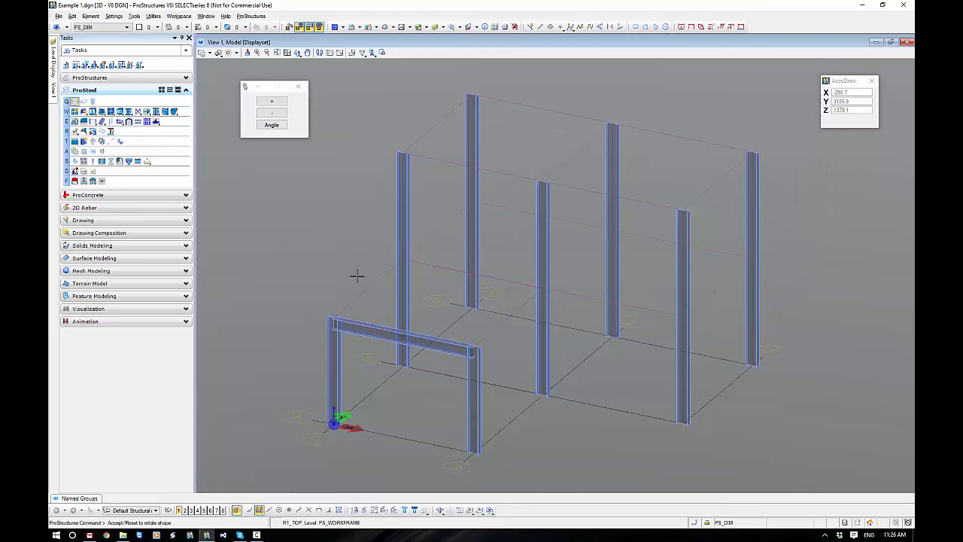
click(357, 274)
click(369, 285)
click(363, 251)
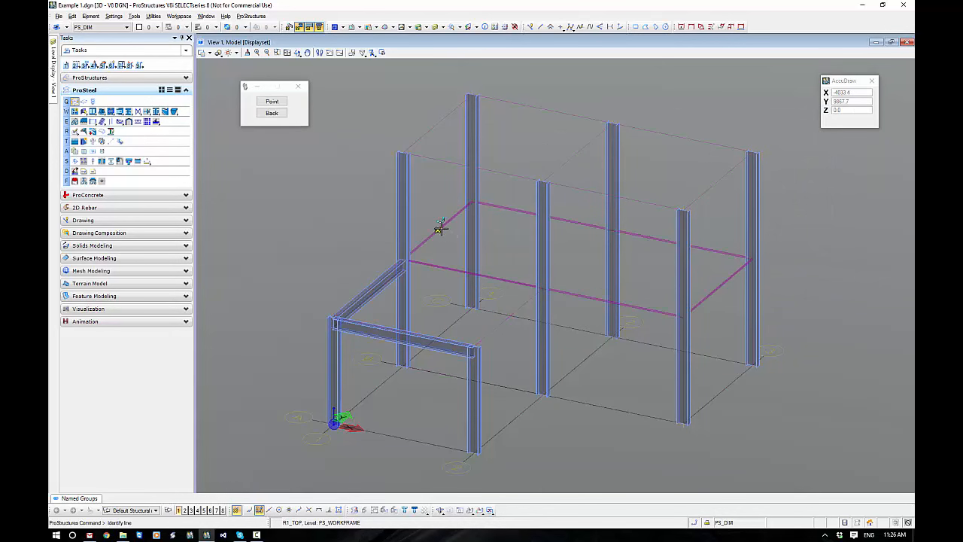
click(441, 227)
click(366, 203)
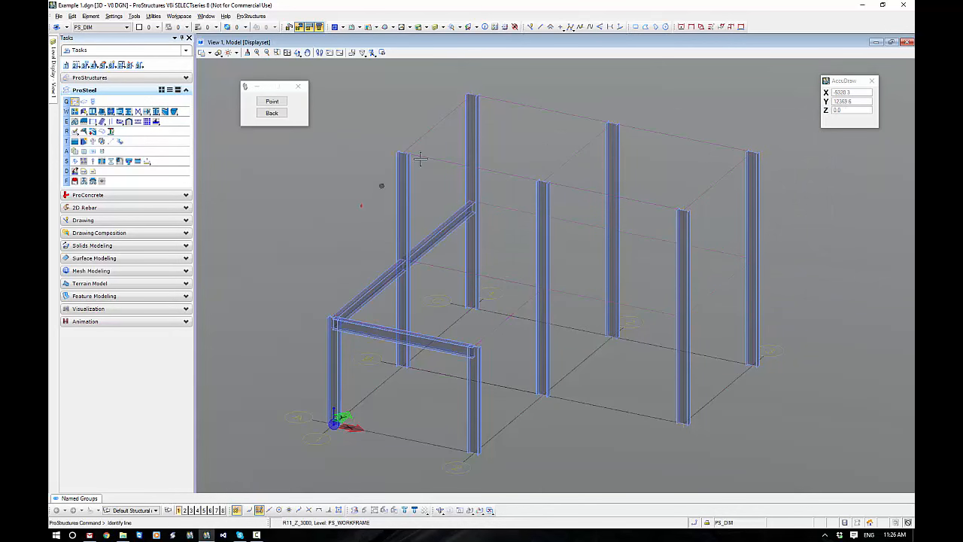
Insert 310UB40 beams by line along the upper-level left, rear, front and middle cross gridlines
click(444, 118)
click(512, 146)
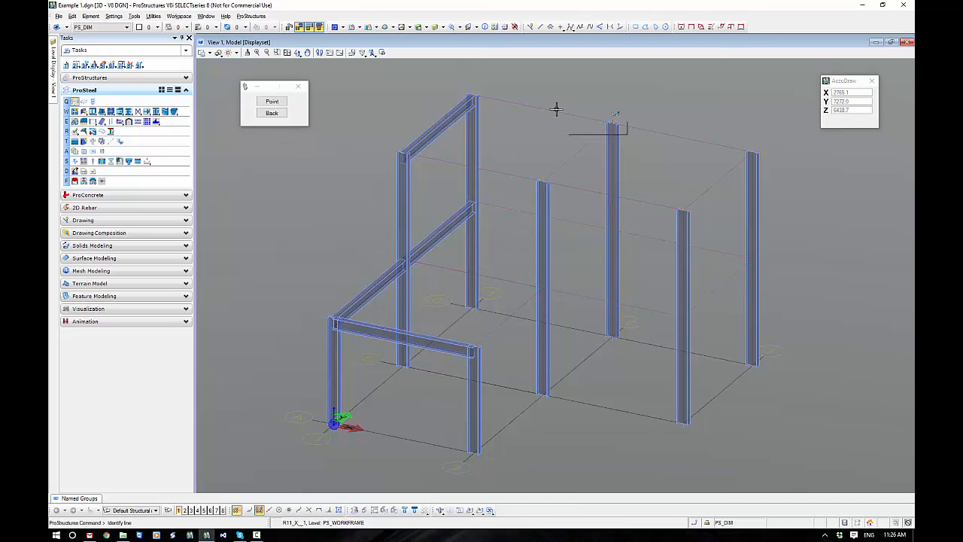
click(556, 110)
click(519, 149)
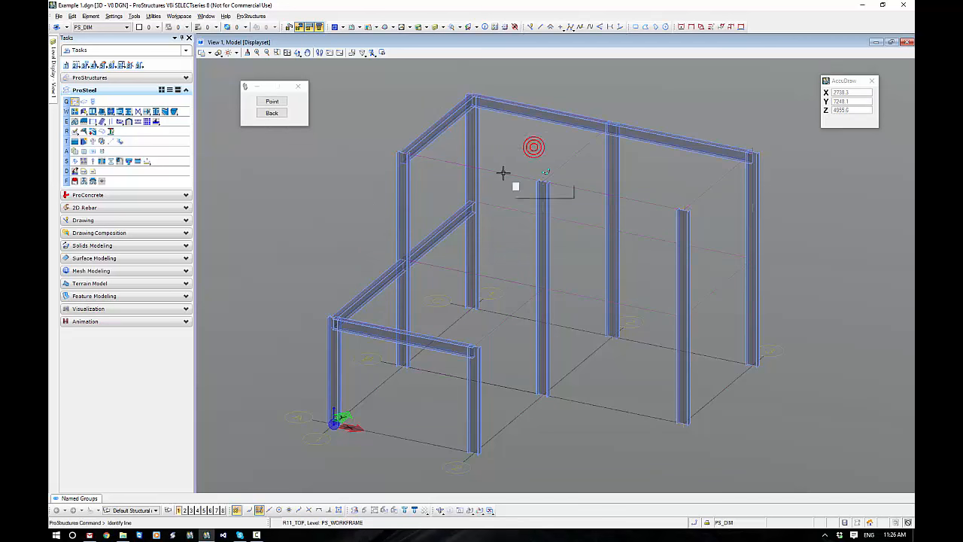
click(504, 173)
click(635, 175)
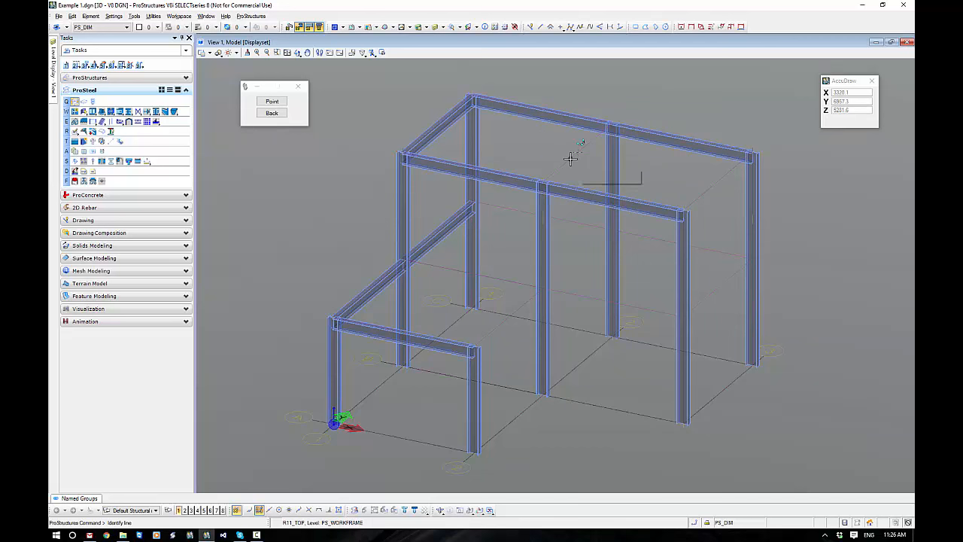
click(570, 157)
click(579, 311)
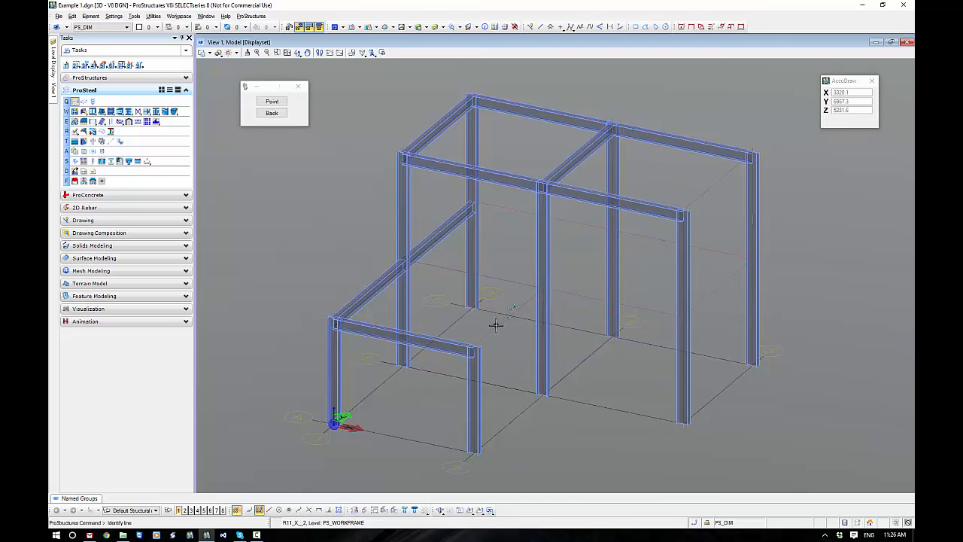
Insert lower-level 310UB40 beams on the front bay's right side and the building's right end, trying alternate orientations on the last one
click(494, 325)
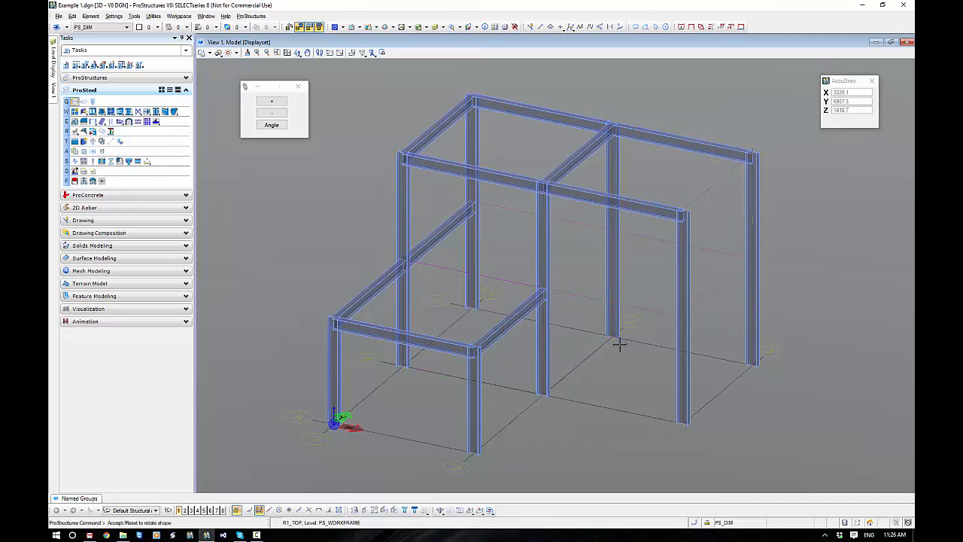
click(711, 307)
click(717, 310)
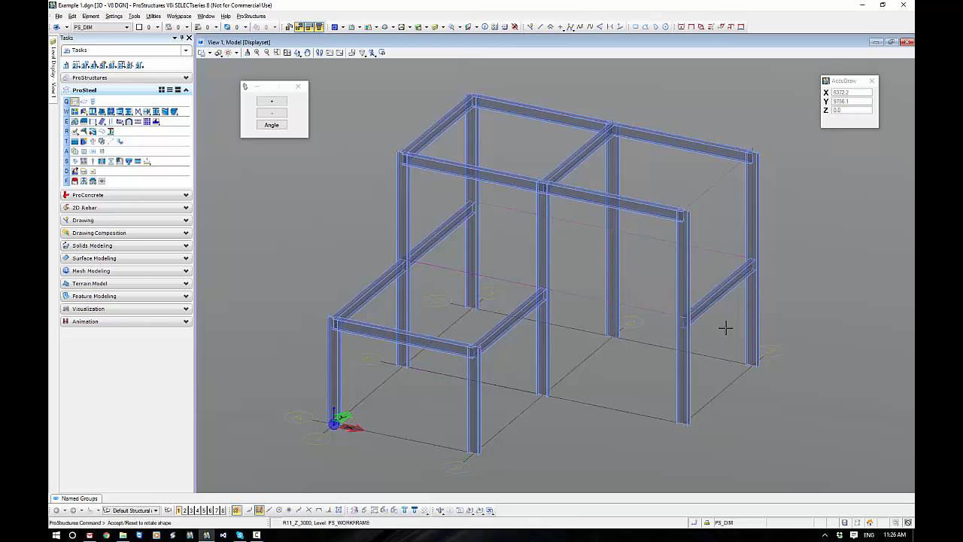
click(724, 327)
right_click(726, 328)
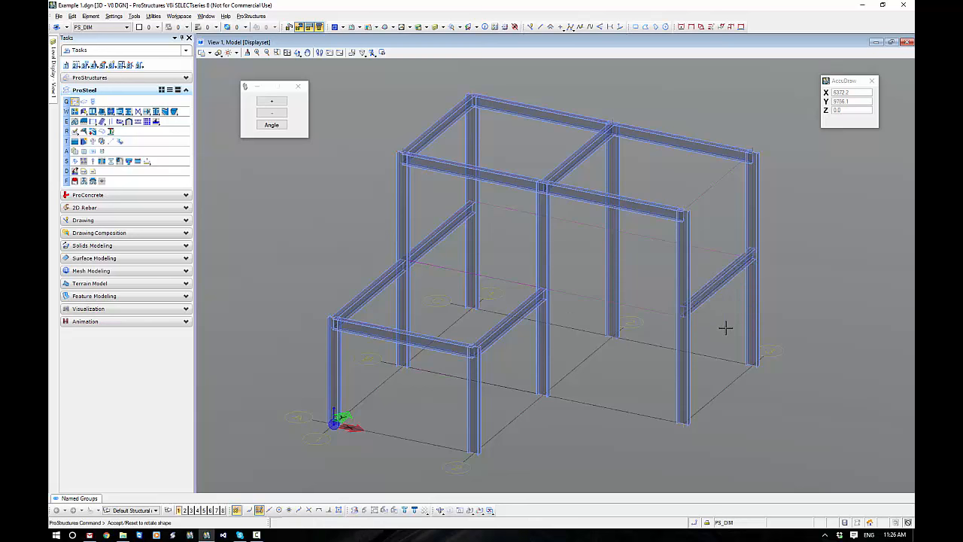
right_click(725, 328)
right_click(725, 328)
click(725, 328)
right_click(725, 328)
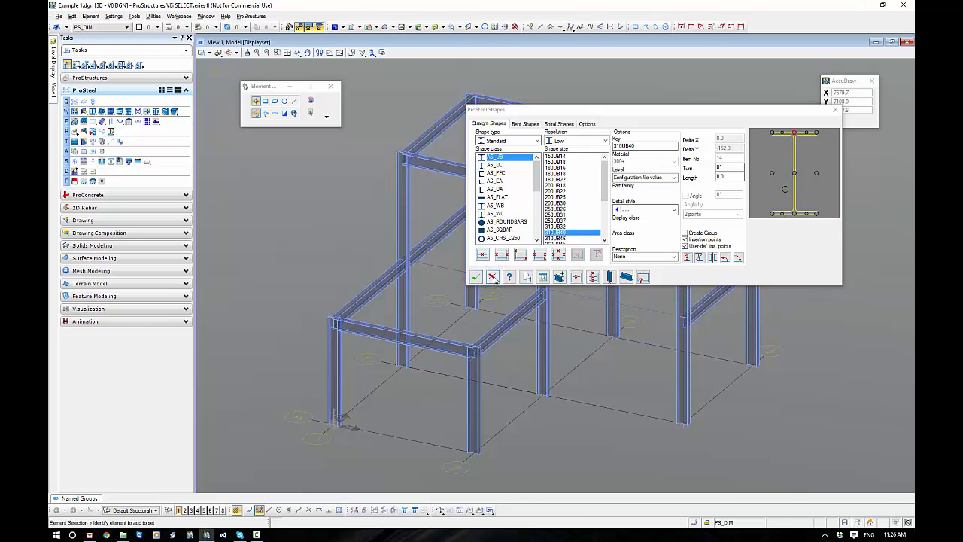
click(477, 278)
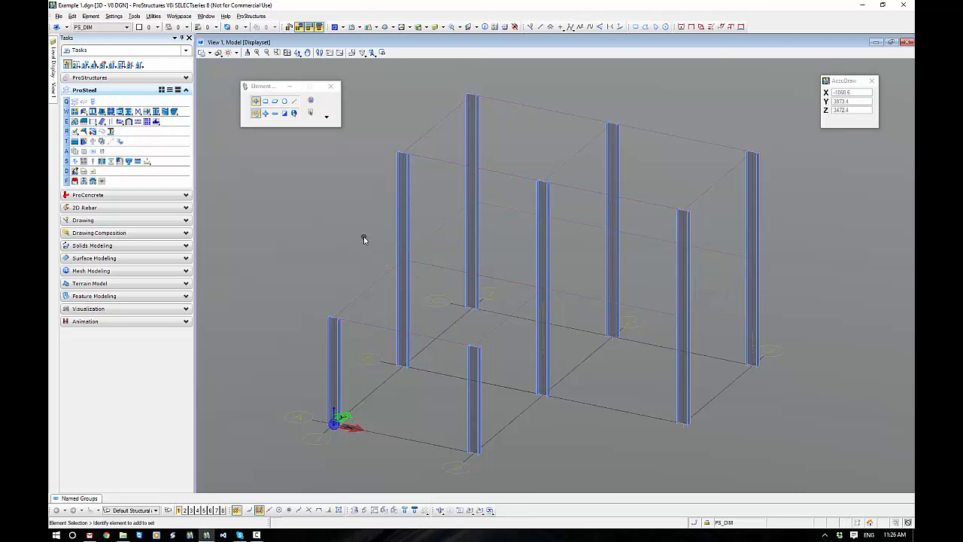
Move the auxiliary coordinate system's origin to the top of the short front-left column at the 3000 mm level
click(476, 28)
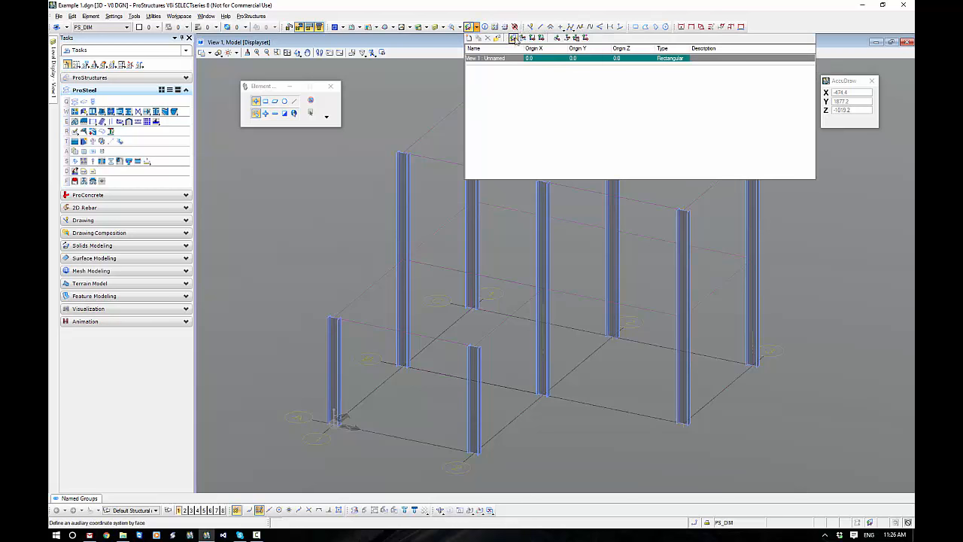
click(566, 39)
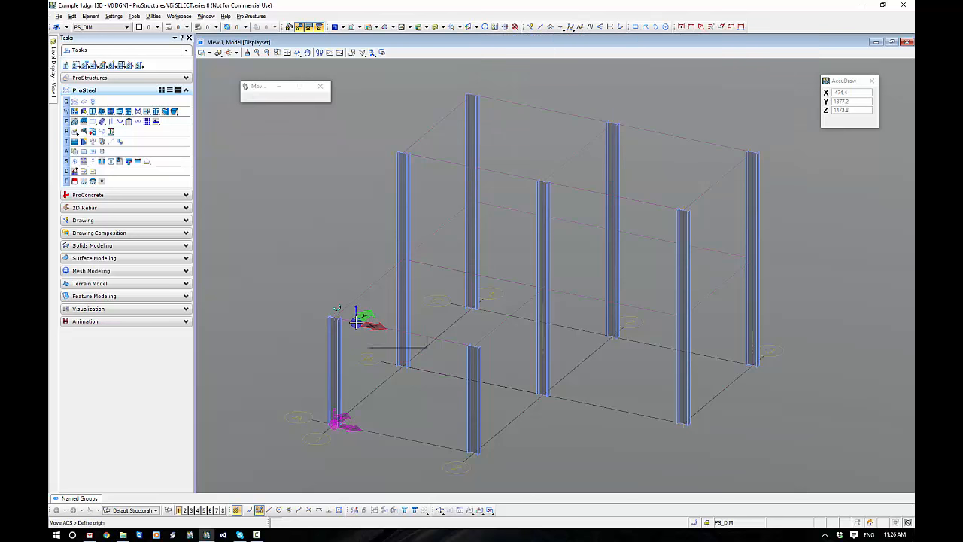
click(333, 316)
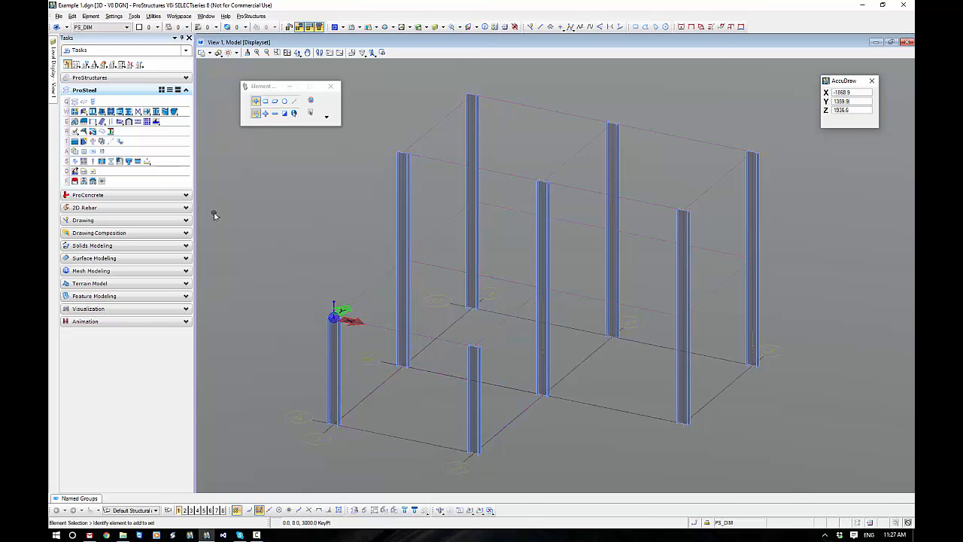
Insert 310UB40 beams, aligned at their upper centre, across the lower-level grid in one operation using two points spanning the frame
click(75, 102)
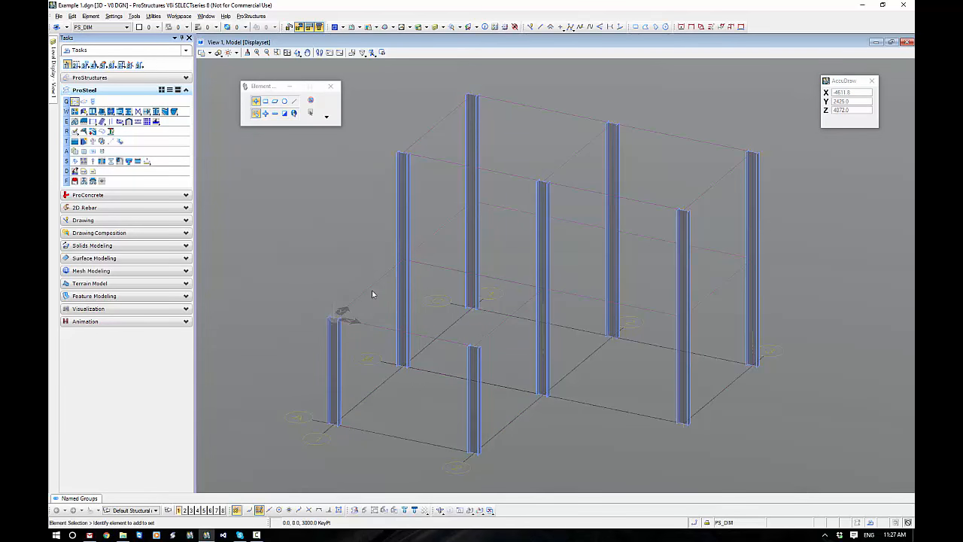
click(794, 133)
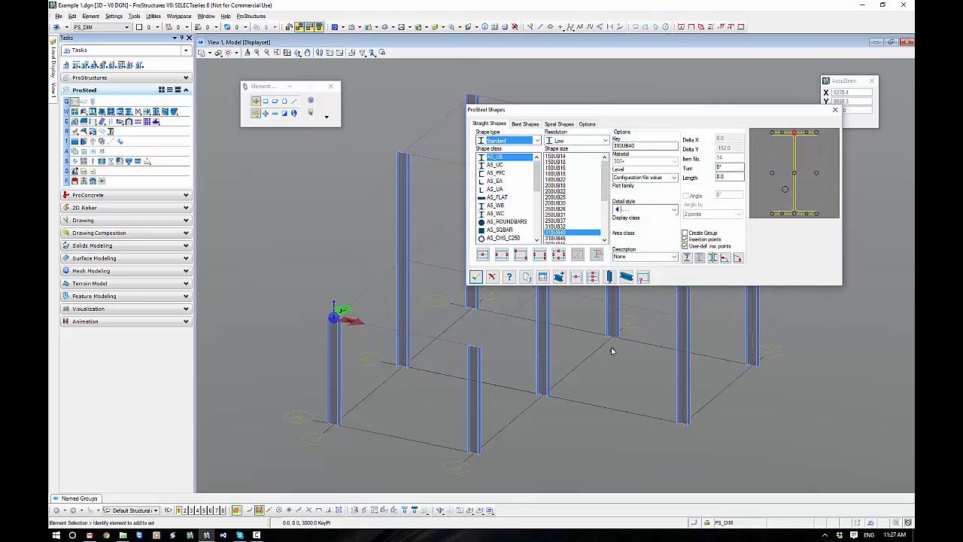
click(627, 277)
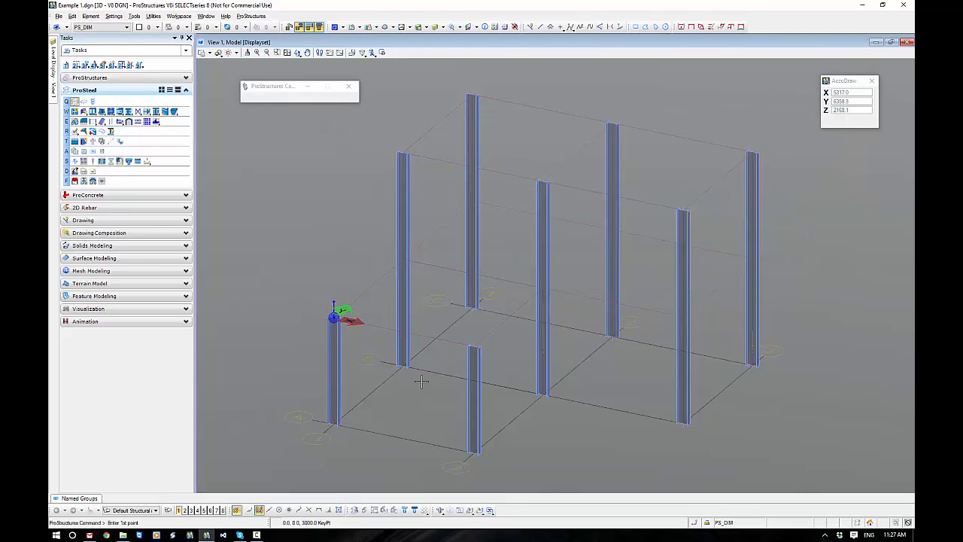
click(291, 421)
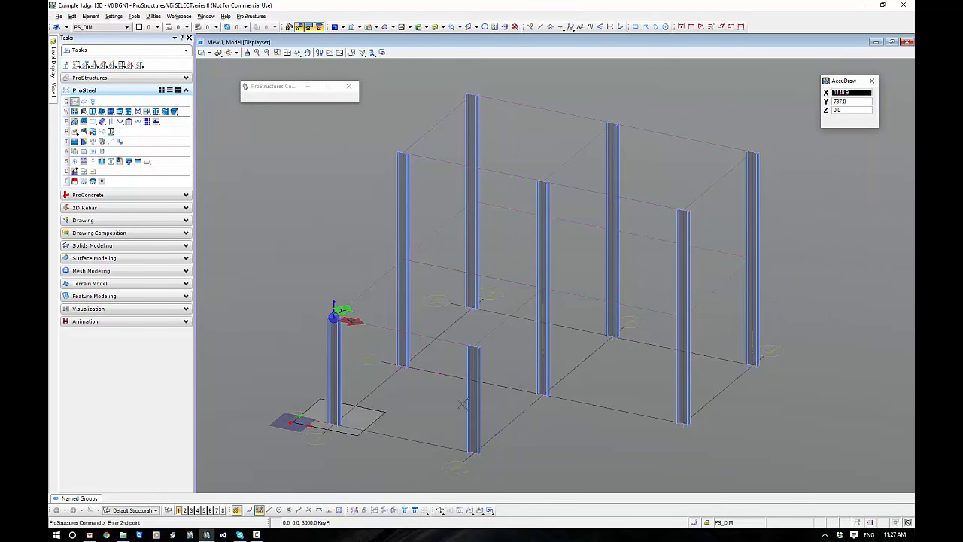
click(828, 344)
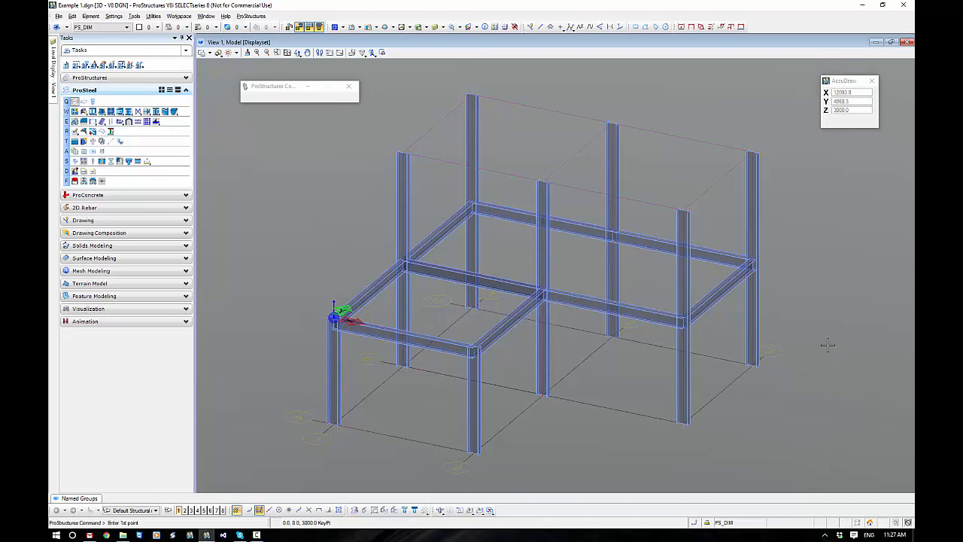
right_click(828, 344)
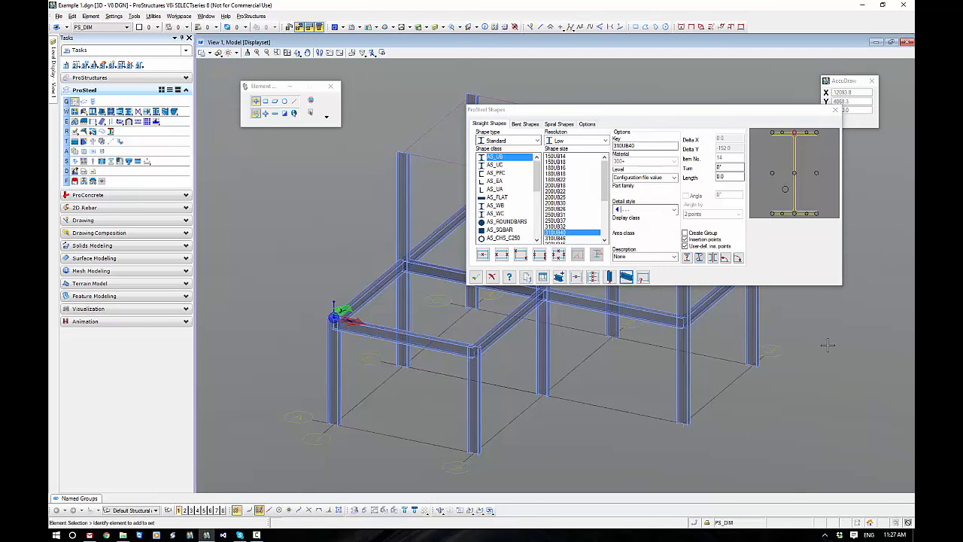
click(475, 277)
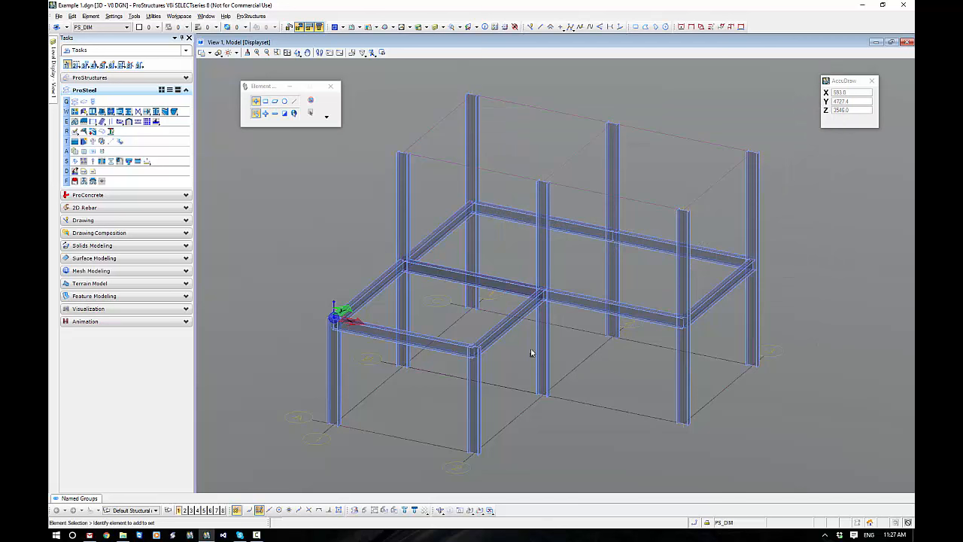
Stretch the lower-level middle cross beam from its end at the central column to the rear middle column
click(543, 295)
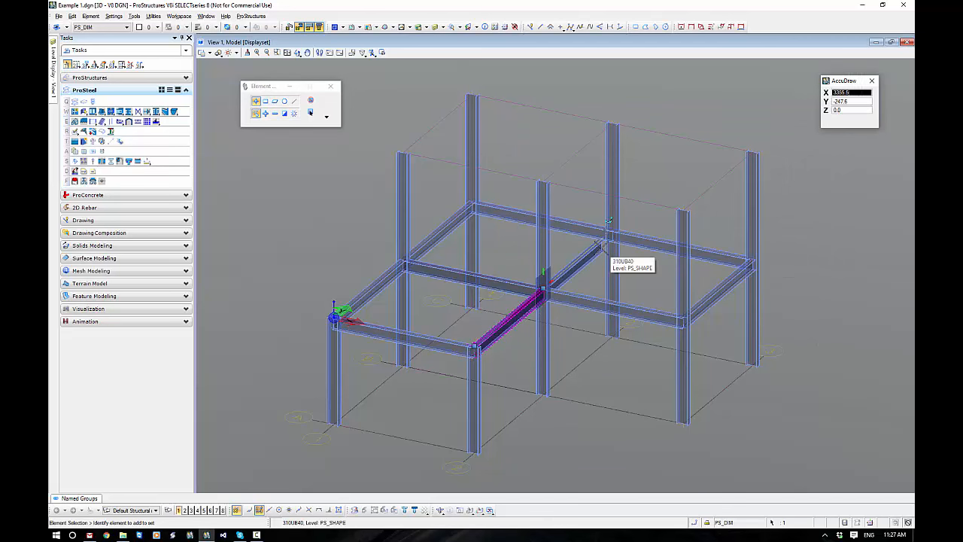
click(577, 152)
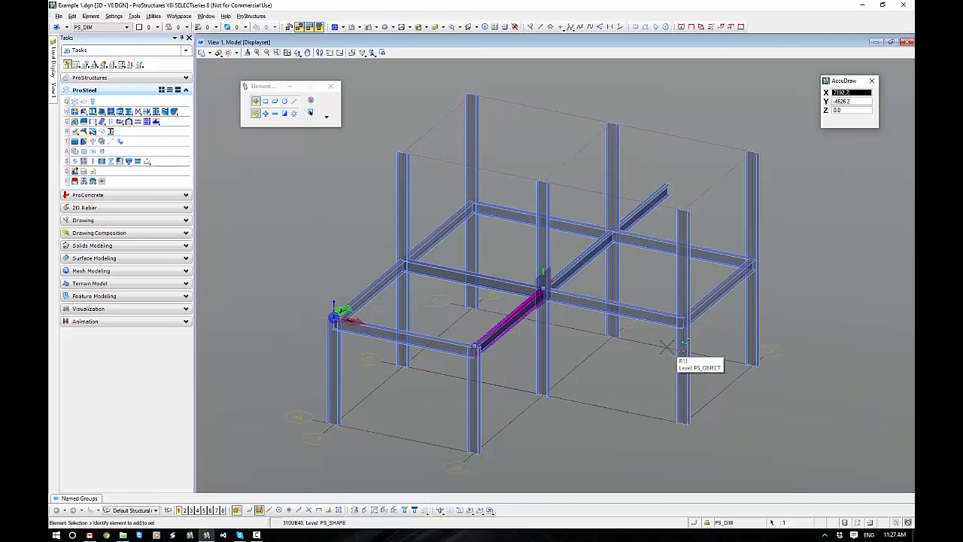
click(614, 331)
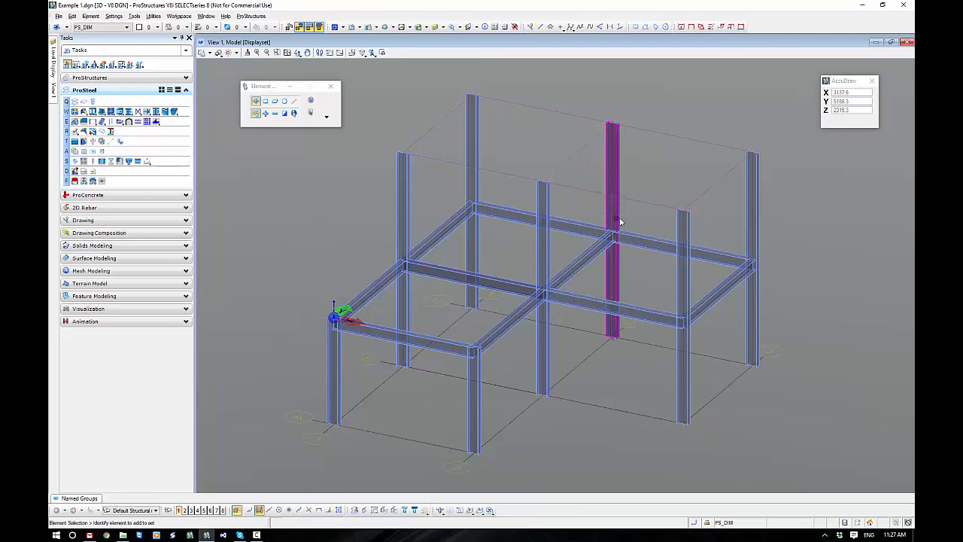
Insert 250UB26 beams by line along the front, left and rear gridlines of the upper level
middle_drag(633, 291, 629, 315)
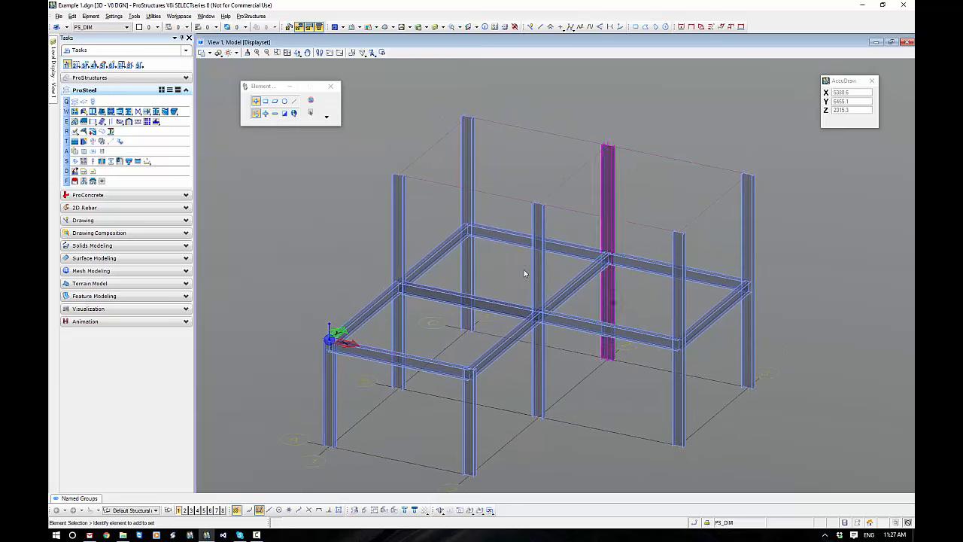
click(86, 112)
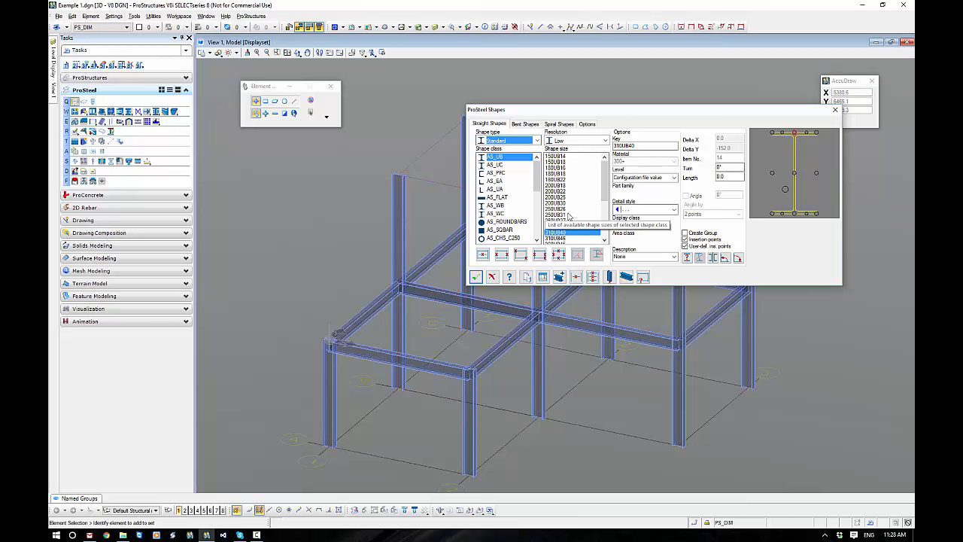
click(555, 208)
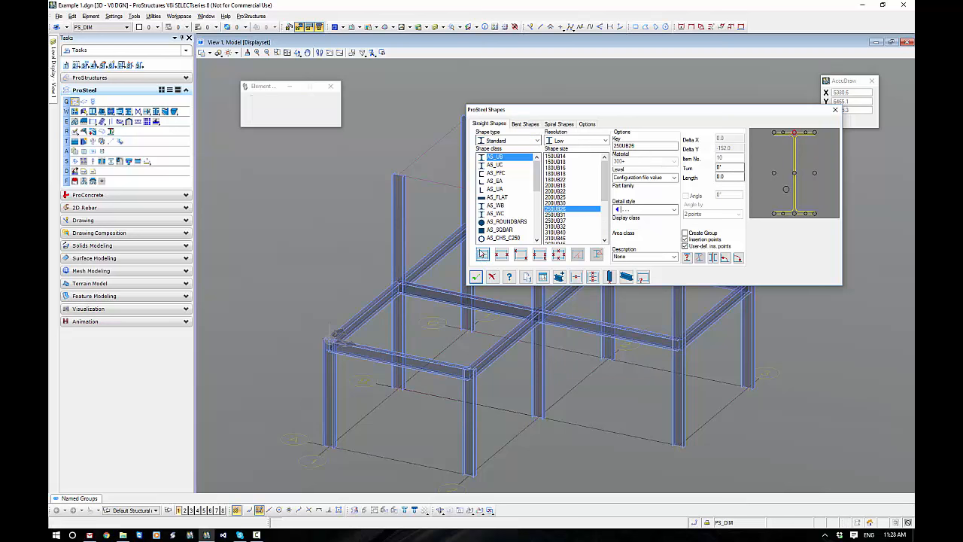
click(475, 277)
click(434, 182)
click(422, 144)
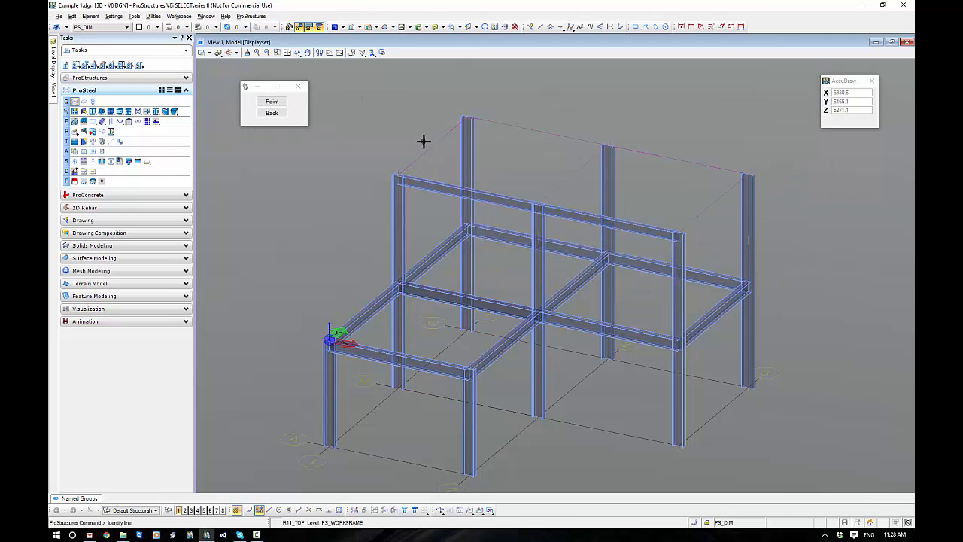
click(431, 147)
click(523, 118)
click(547, 131)
click(642, 189)
Add 250UB26 beams on the upper level's right-end and middle cross gridlines, then finish the shape insertion
click(708, 207)
click(640, 191)
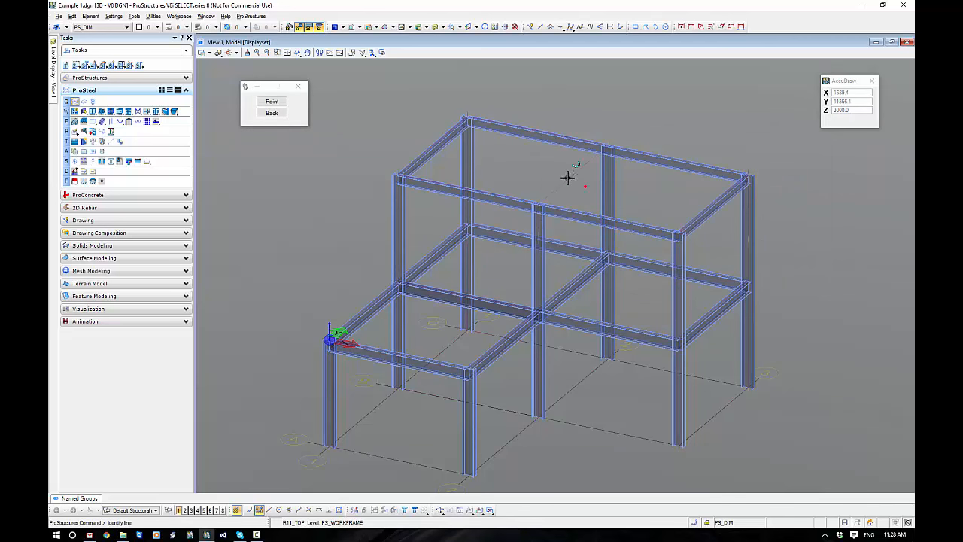
click(565, 178)
click(600, 109)
right_click(600, 109)
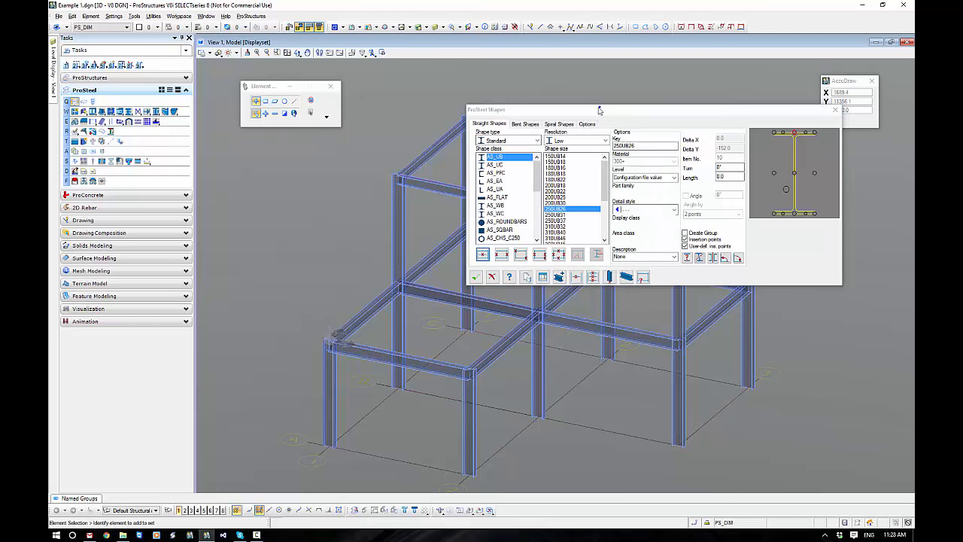
click(477, 278)
shift+middle_drag(757, 297, 775, 285)
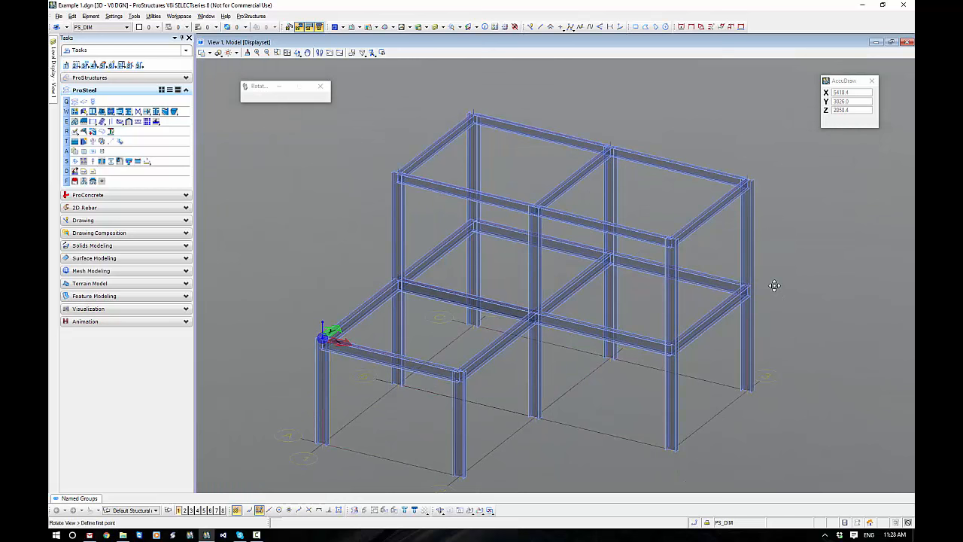
middle_drag(640, 343, 652, 294)
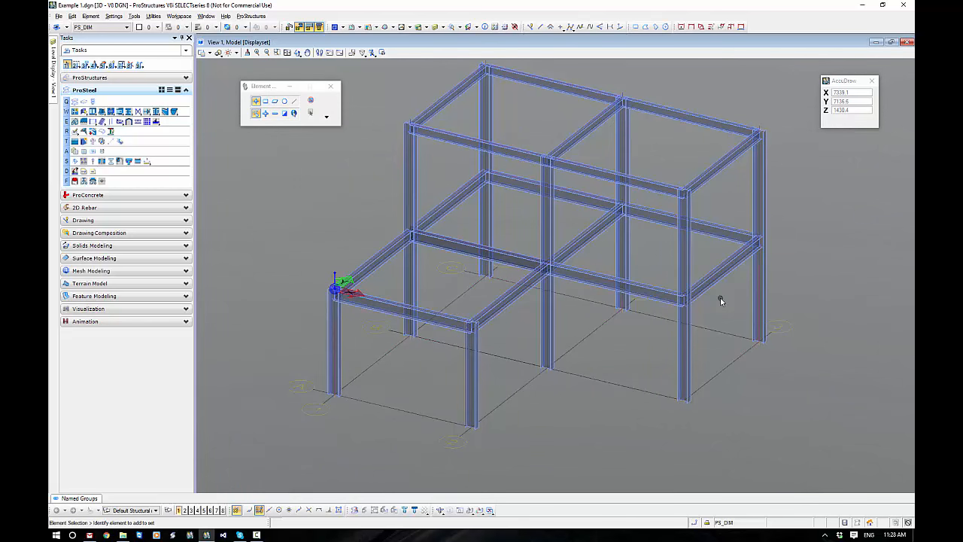
middle_drag(624, 300, 627, 337)
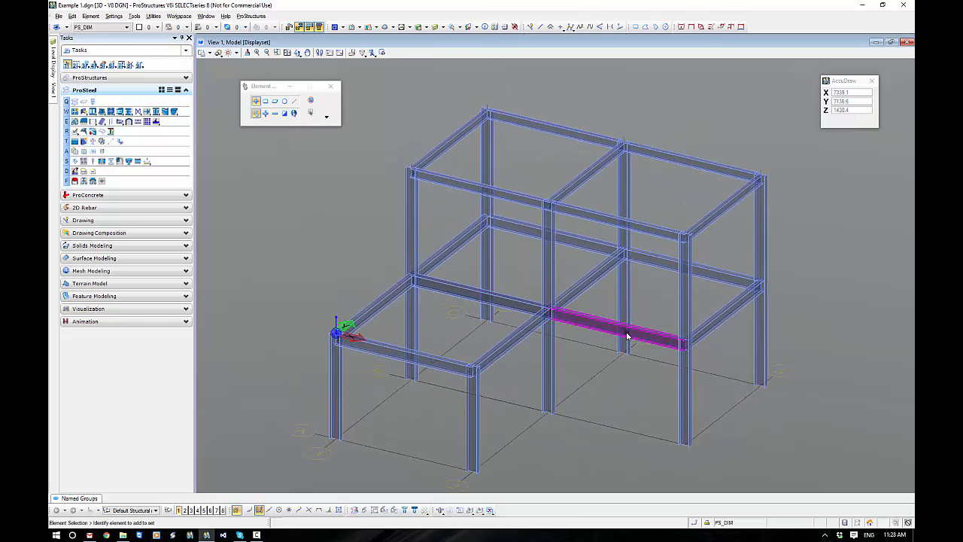